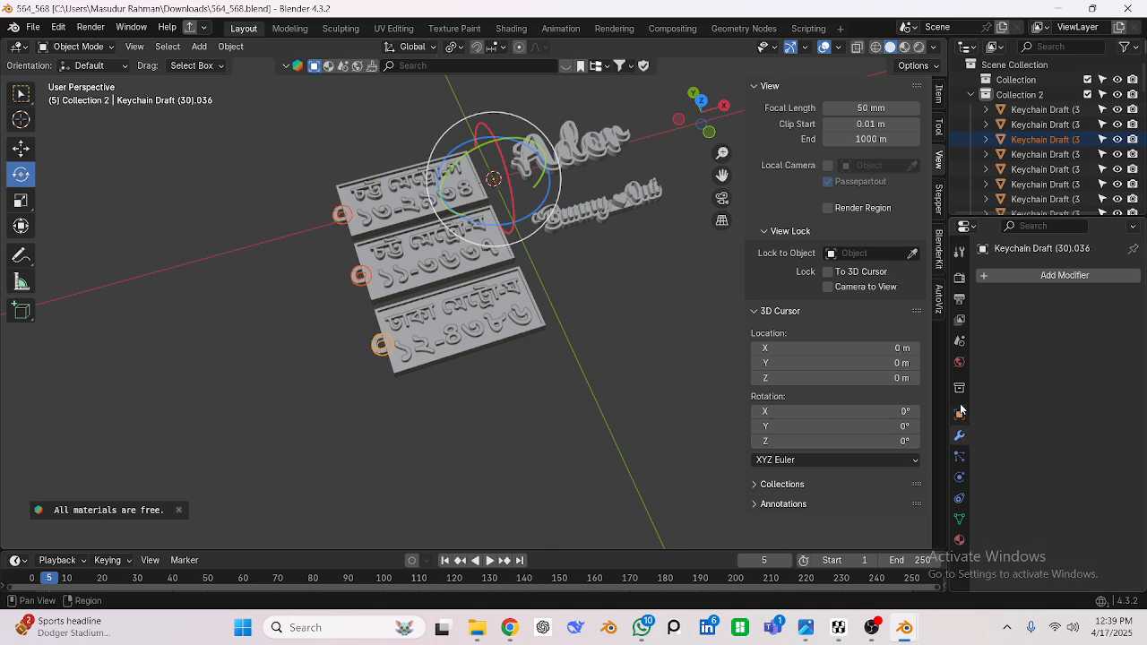
# Save the keychain scene as "after 38_part_4.blend" in the "new blend" folder under "2025 blender" on drive E.
pyautogui.moveTo(641, 343); pyautogui.dragTo(627, 340)
pyautogui.scroll(-3, 623, 341)
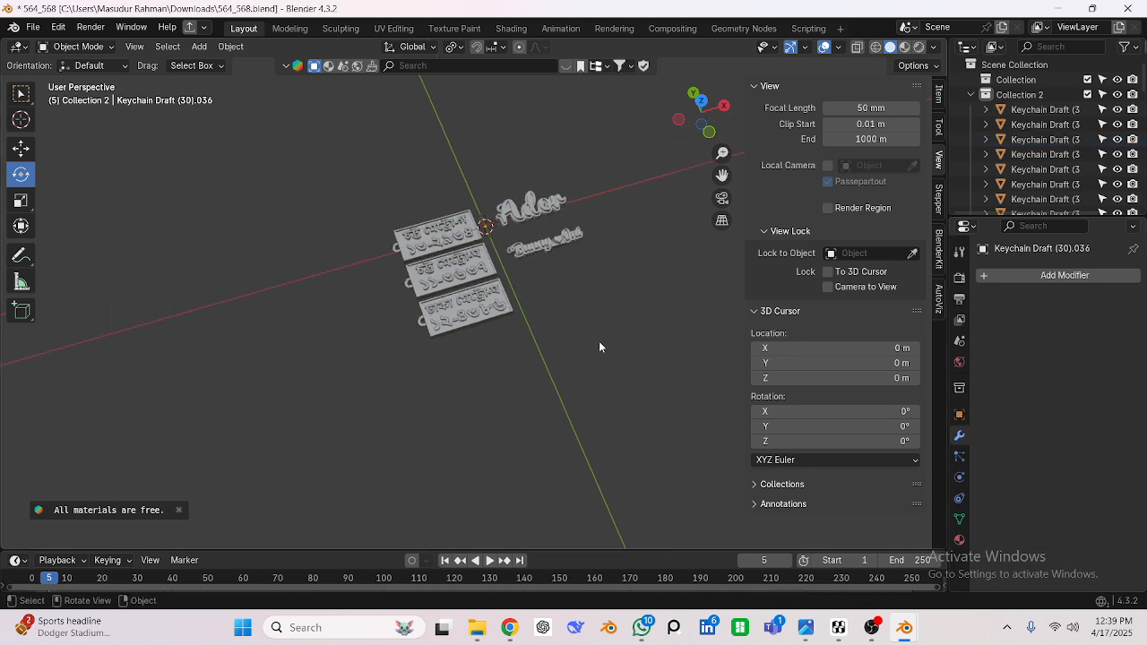
pyautogui.press('KP_7')
pyautogui.scroll(-2, 456, 345)
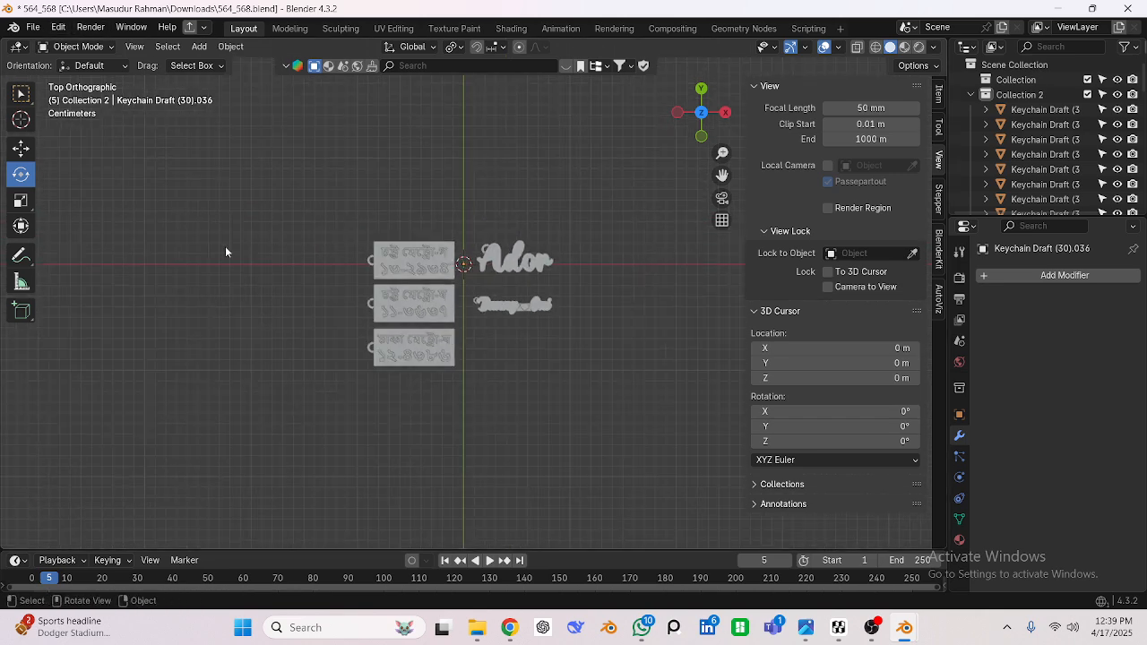
pyautogui.hotkey('ctrl', 'shift', 's')
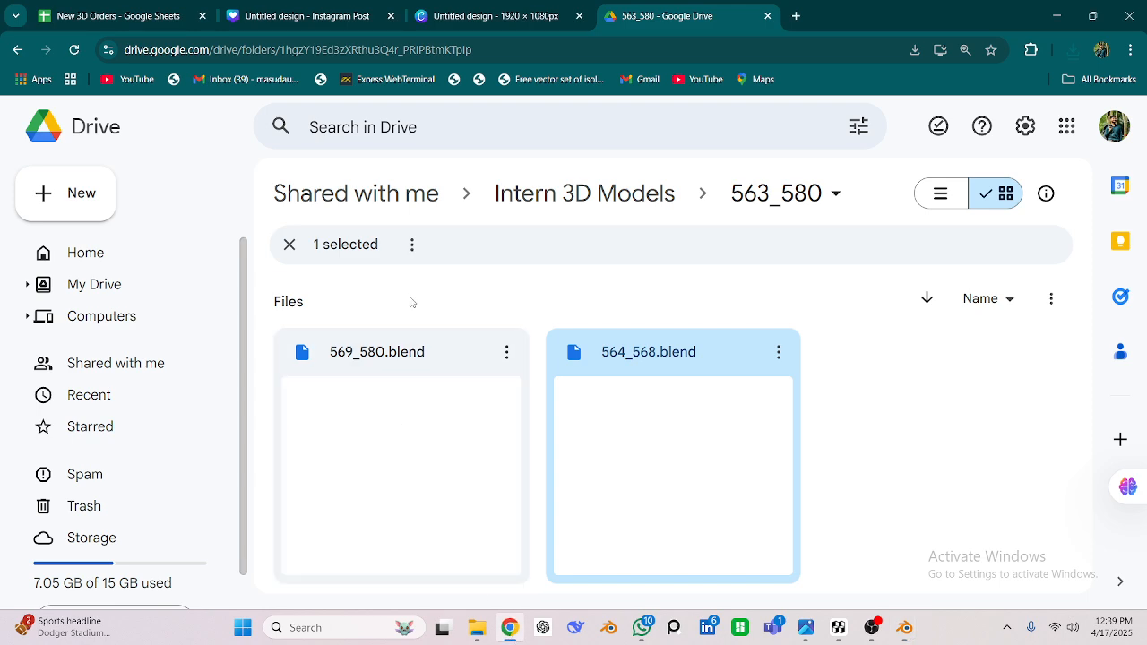
pyautogui.click(1057, 15)
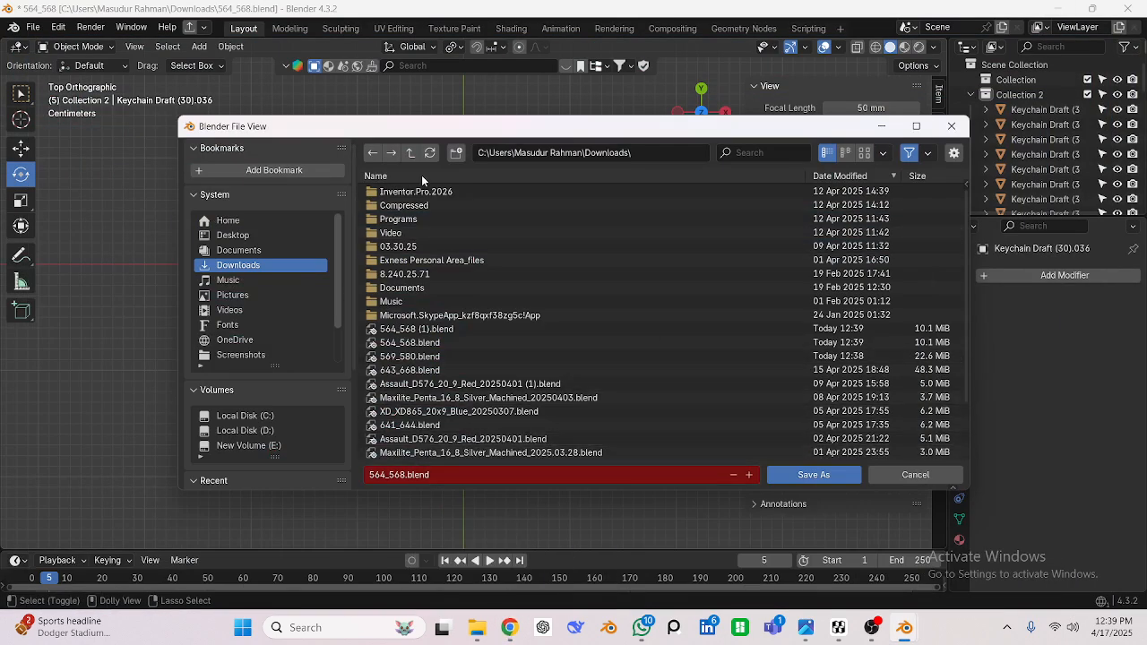
pyautogui.scroll(-2, 279, 377)
pyautogui.click(273, 389)
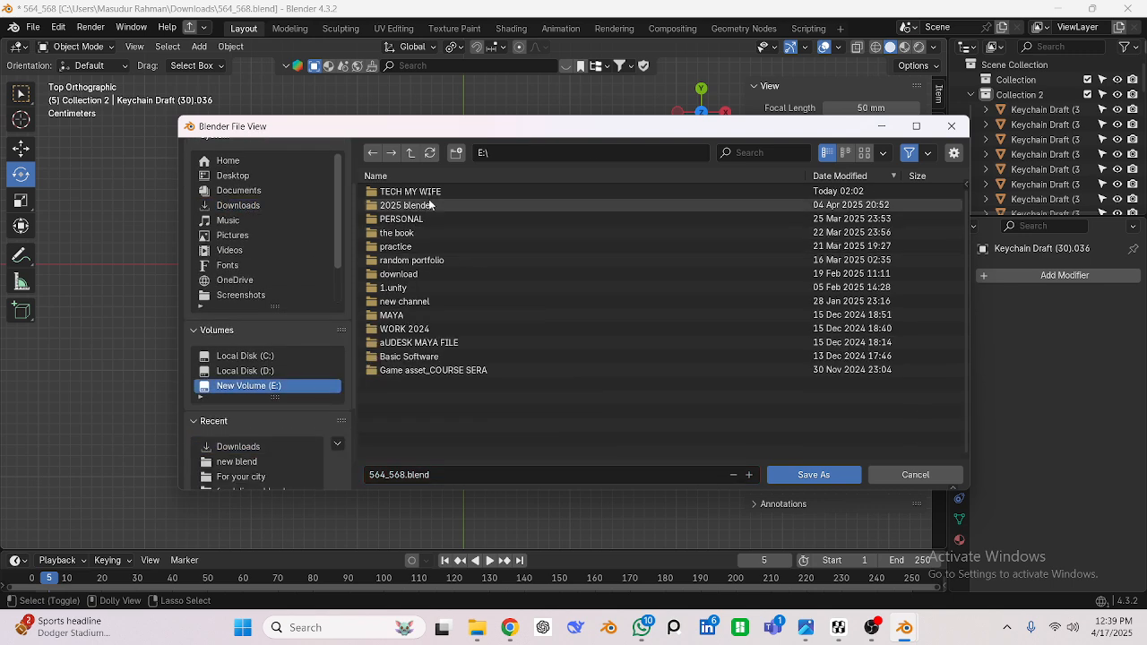
pyautogui.doubleClick(429, 204)
pyautogui.doubleClick(430, 205)
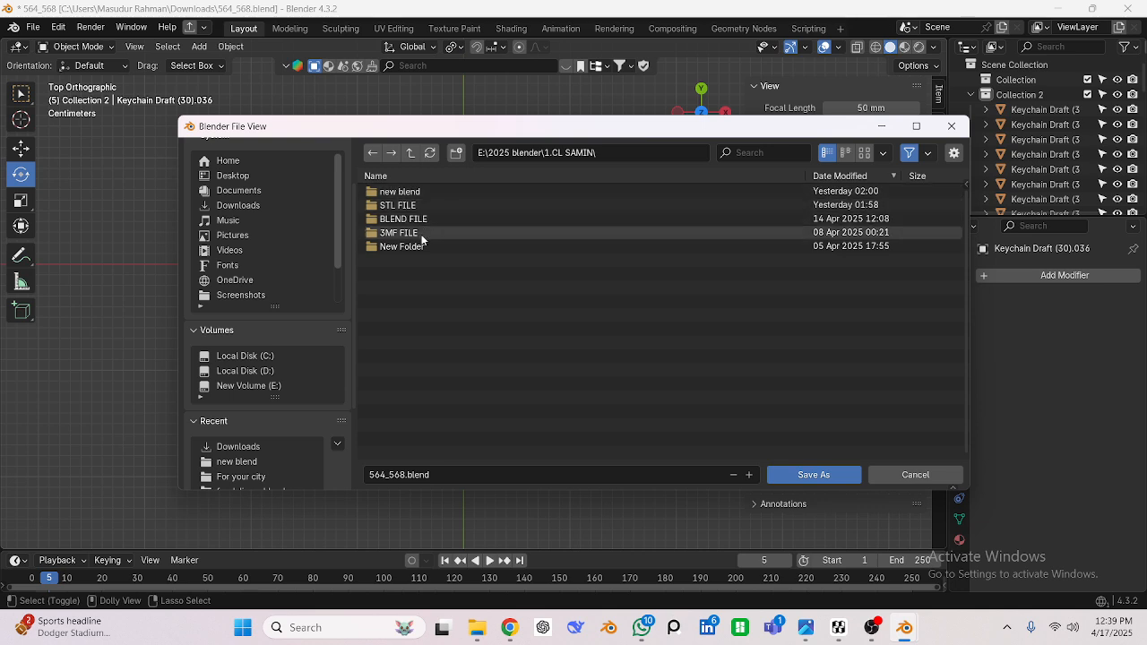
pyautogui.doubleClick(481, 191)
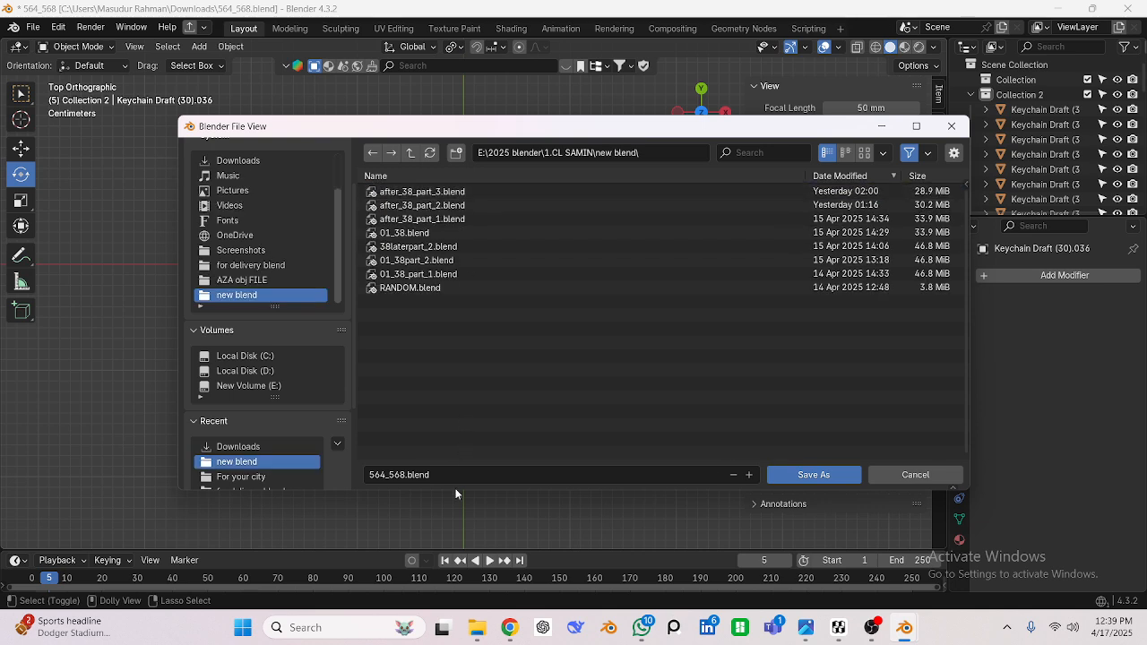
pyautogui.click(446, 473)
pyautogui.click(813, 476)
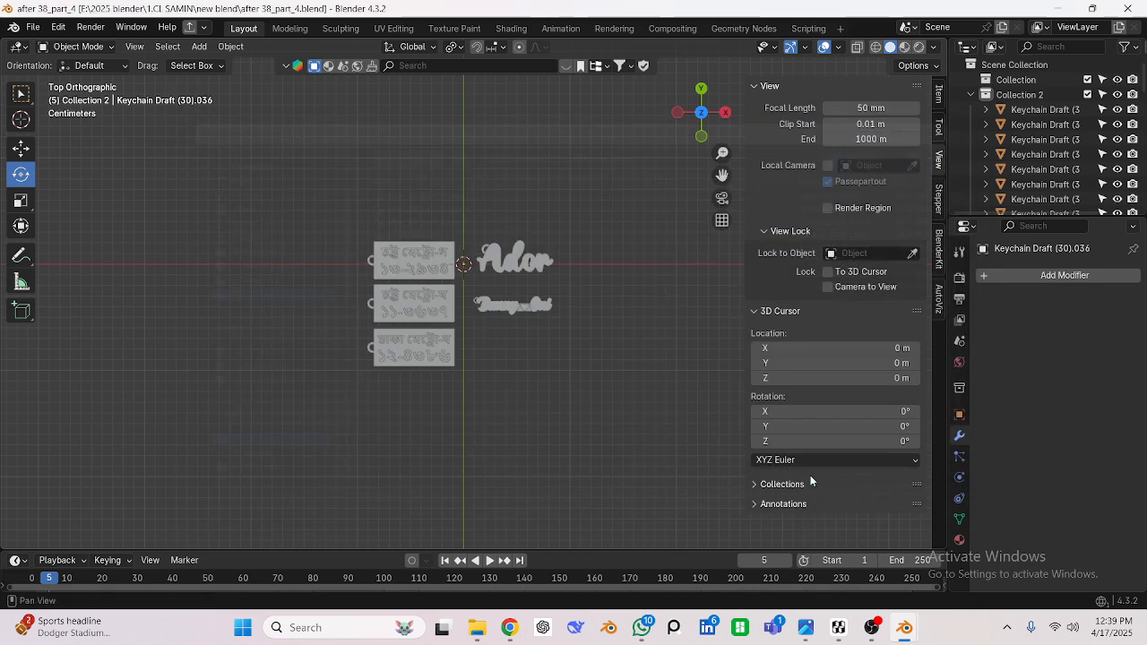
# Import the STL files Keychain Draft (26) through Keychain Draft (32) from the Downloads folder.
pyautogui.scroll(3, 509, 378)
pyautogui.scroll(-5, 290, 280)
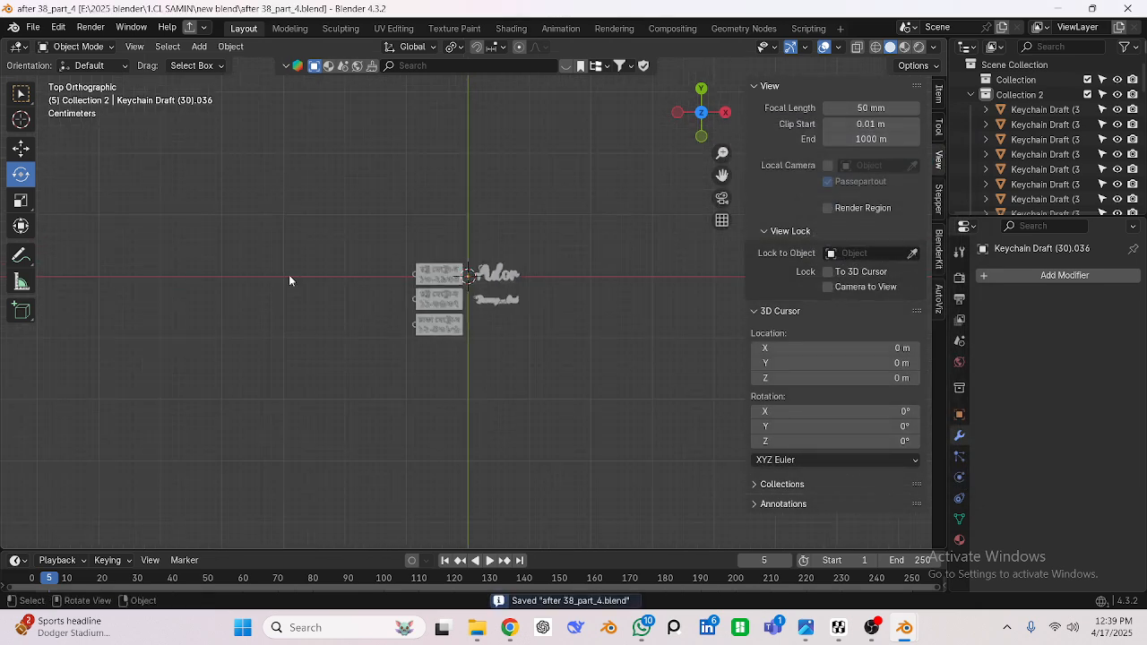
pyautogui.click(36, 29)
pyautogui.moveTo(79, 237)
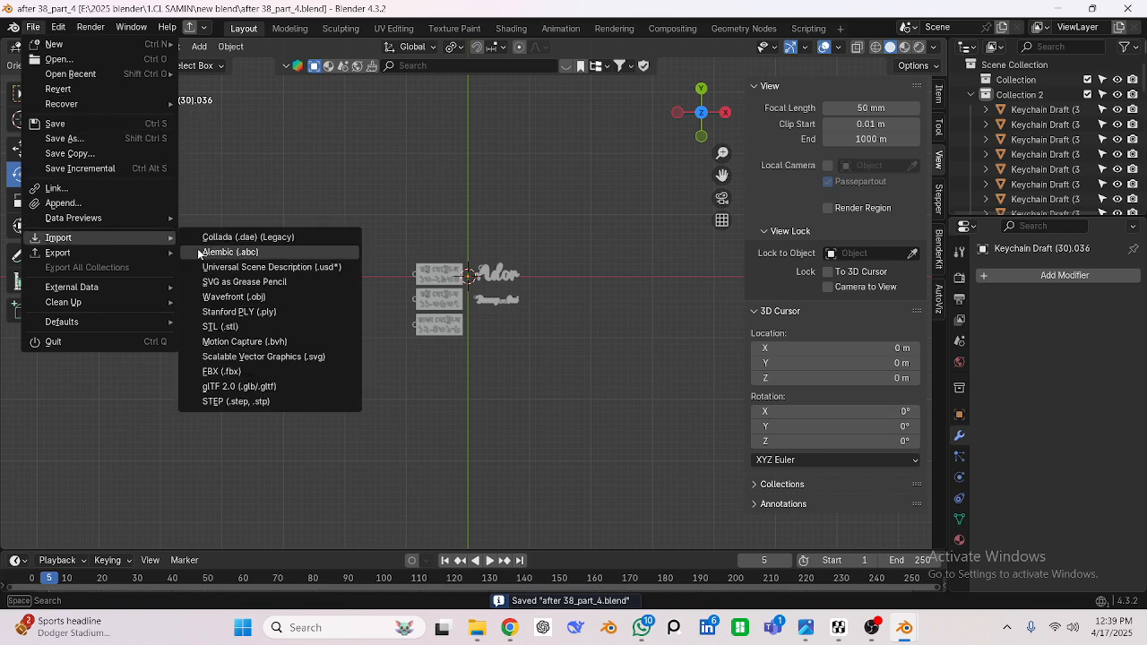
pyautogui.click(223, 326)
pyautogui.click(270, 226)
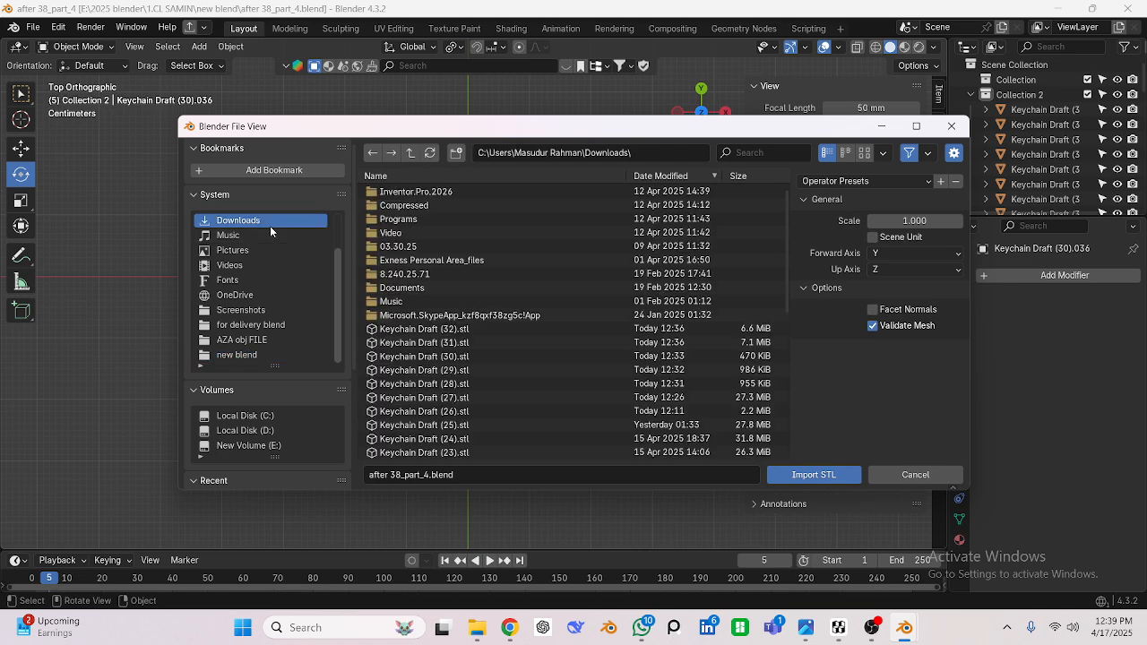
pyautogui.click(464, 413)
pyautogui.keyDown('shift'); pyautogui.click(430, 329); pyautogui.keyUp('shift')
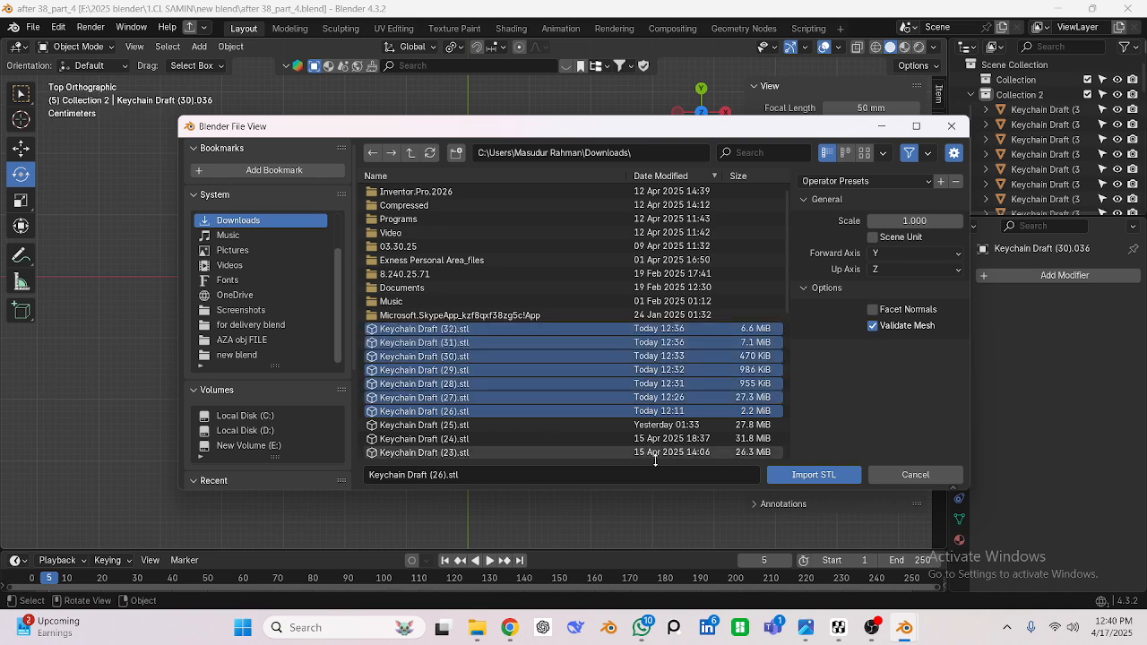
pyautogui.click(796, 476)
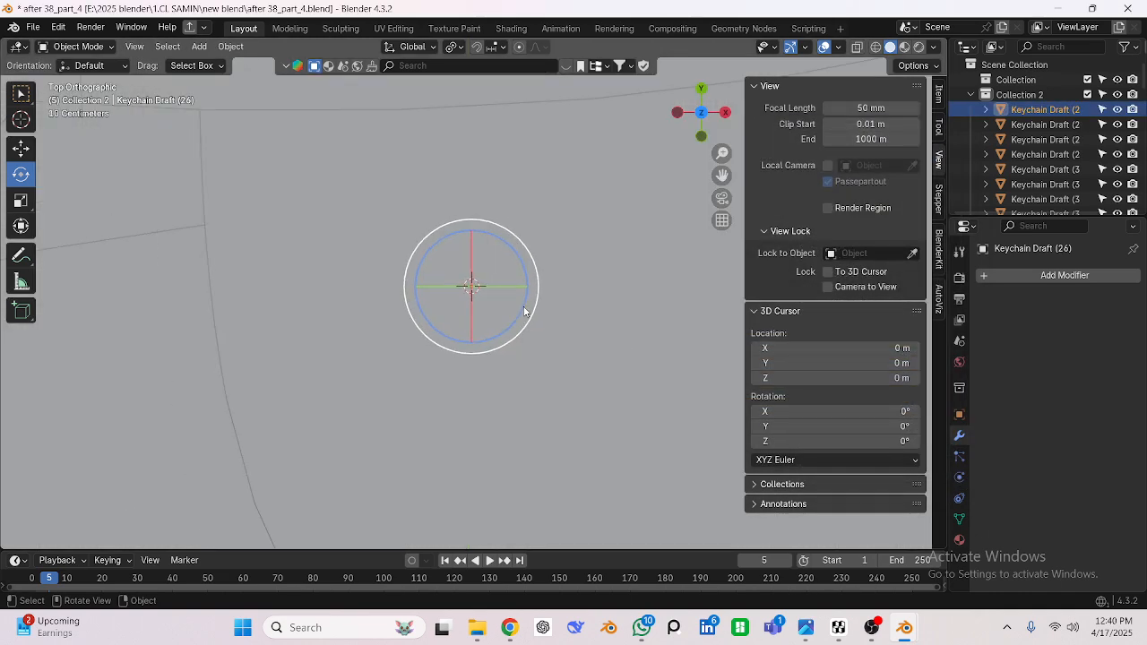
# Widen the outliner so the full names of the keychain objects can be read.
pyautogui.scroll(2, 525, 311)
pyautogui.scroll(-2, 1042, 135)
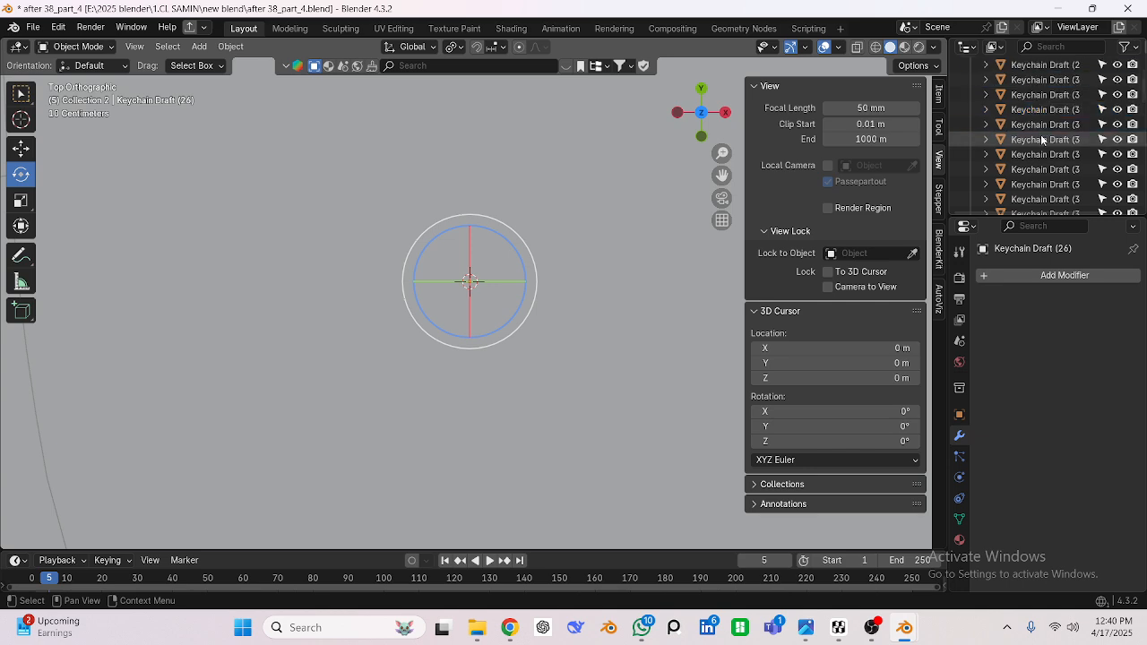
pyautogui.scroll(2, 1044, 134)
pyautogui.scroll(2, 1045, 139)
pyautogui.scroll(-1, 1044, 138)
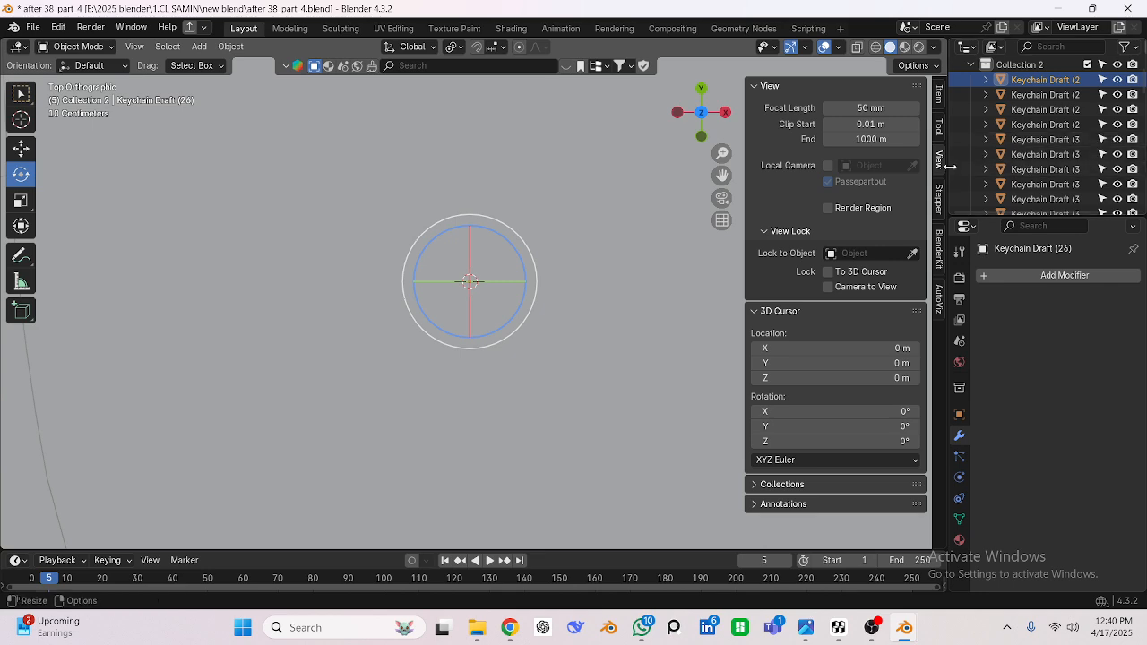
pyautogui.moveTo(949, 168); pyautogui.dragTo(907, 168)
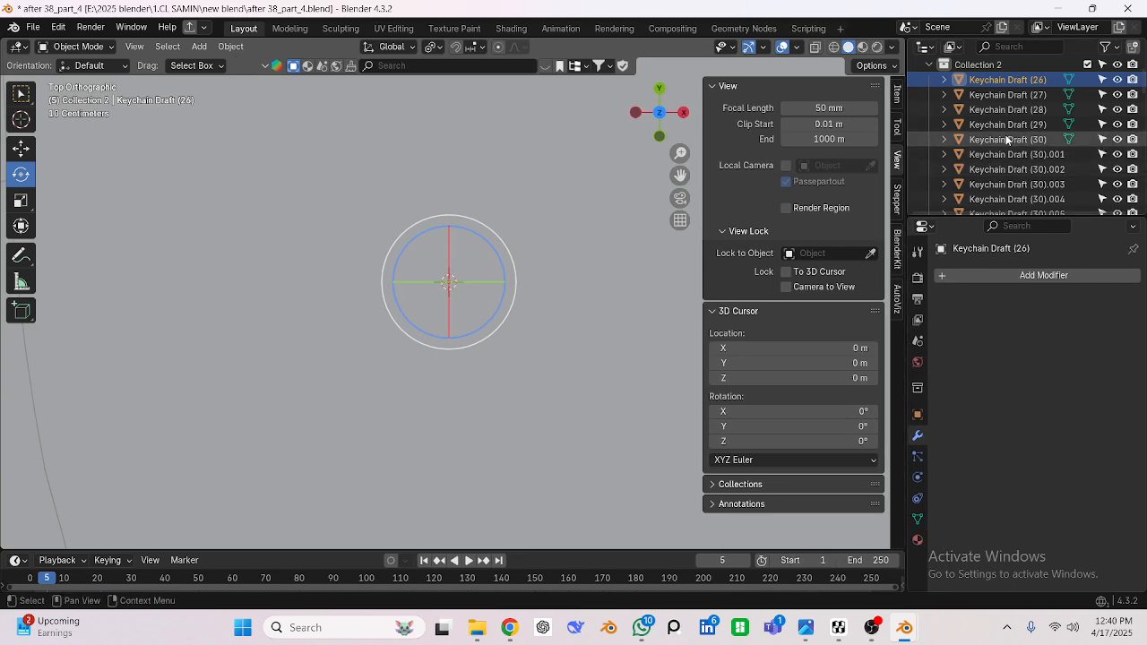
# Select the imported objects Keychain Draft (26) to (30) together with Keychain Draft (31) and (32) in the outliner.
pyautogui.moveTo(1018, 79); pyautogui.dragTo(1018, 136)
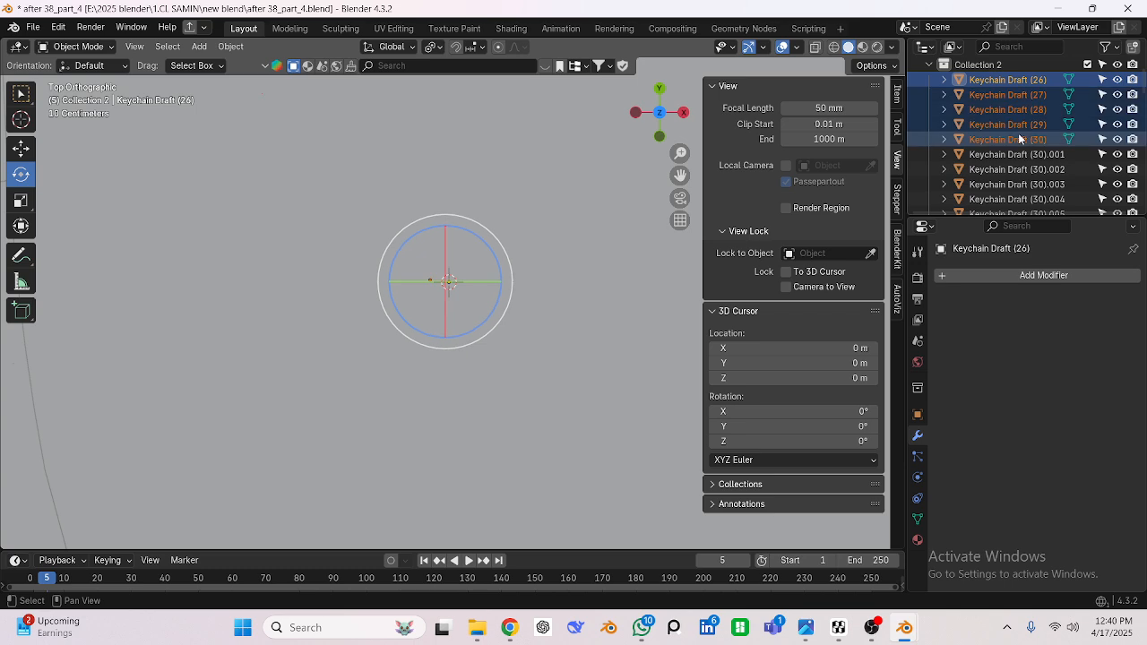
pyautogui.scroll(-20, 1016, 134)
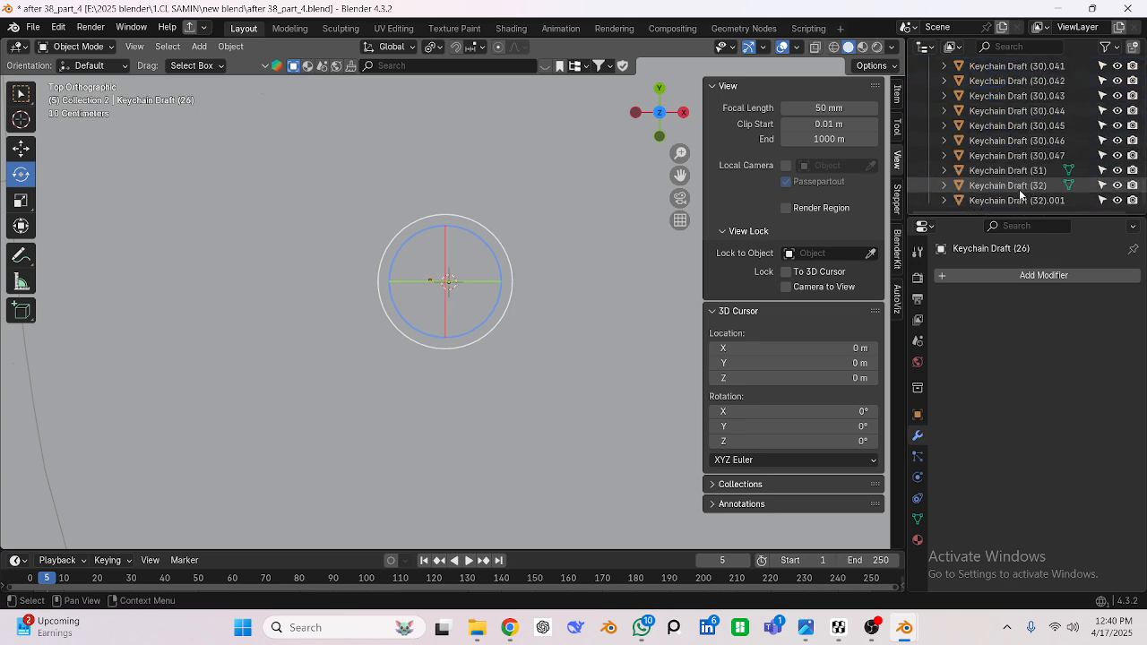
pyautogui.keyDown('shift'); pyautogui.click(994, 170); pyautogui.keyUp('shift')
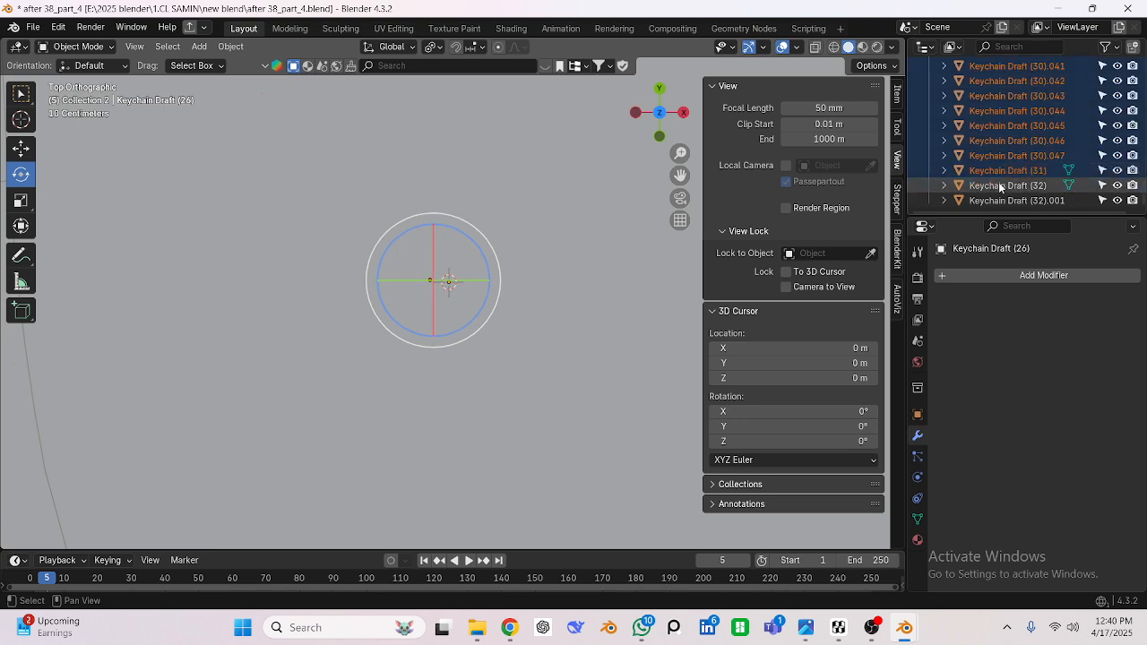
pyautogui.click(1000, 186)
pyautogui.scroll(10, 1011, 157)
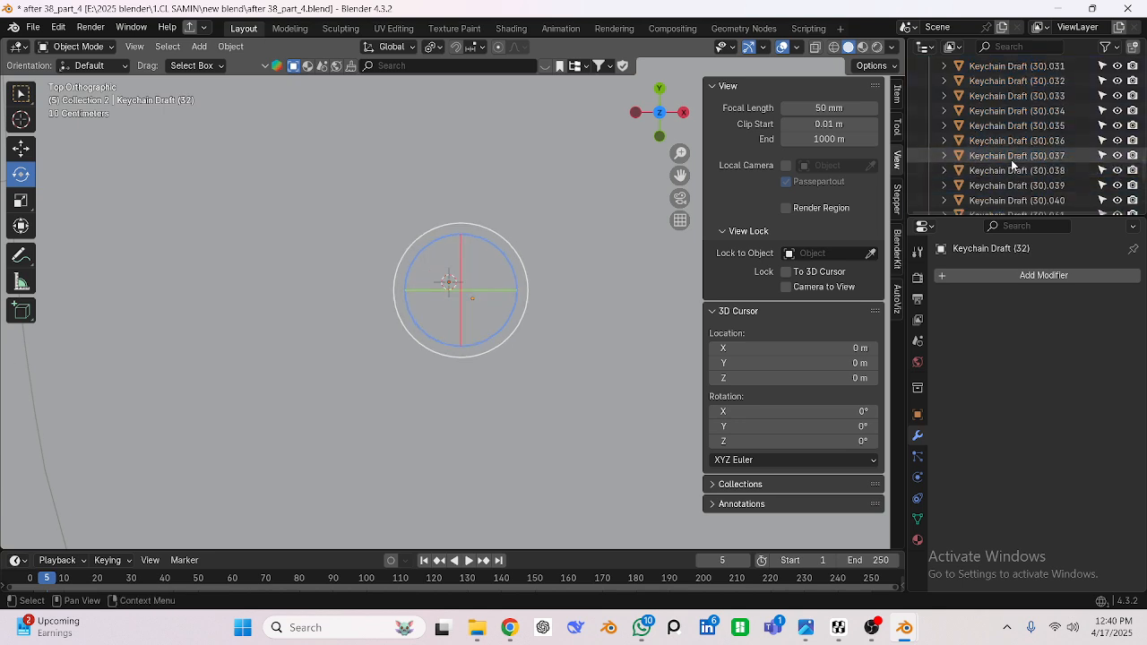
pyautogui.scroll(10, 1011, 152)
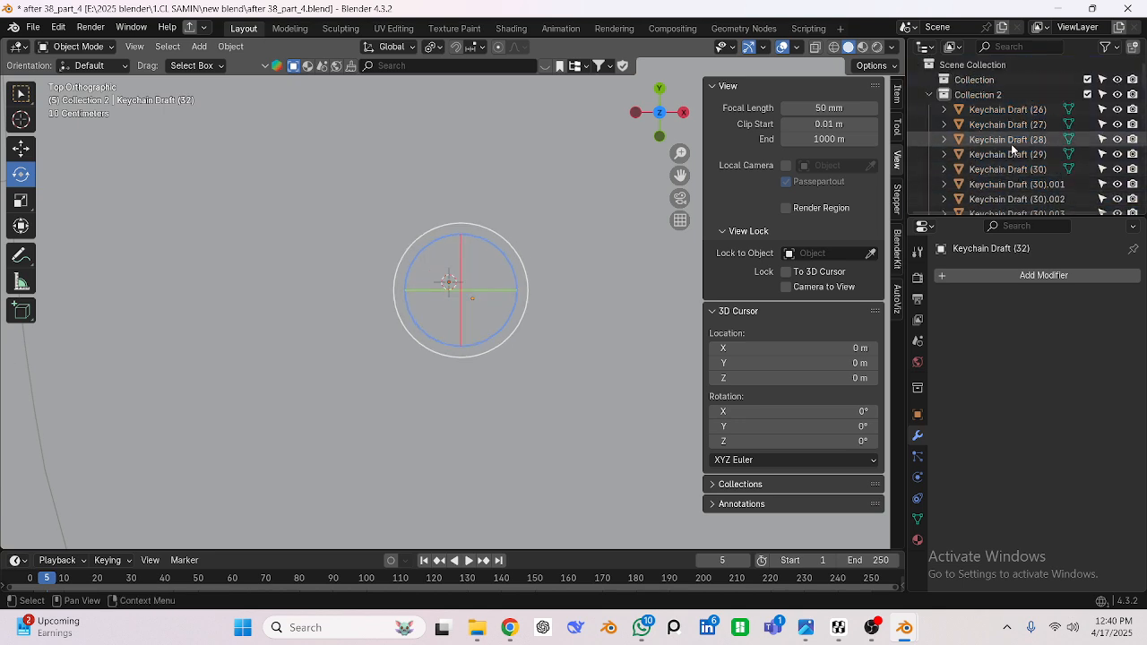
pyautogui.moveTo(1018, 177); pyautogui.dragTo(1030, 109)
# Scale the selected imported keychain models by a factor of 0.0007 in the top view.
pyautogui.scroll(-5, 331, 225)
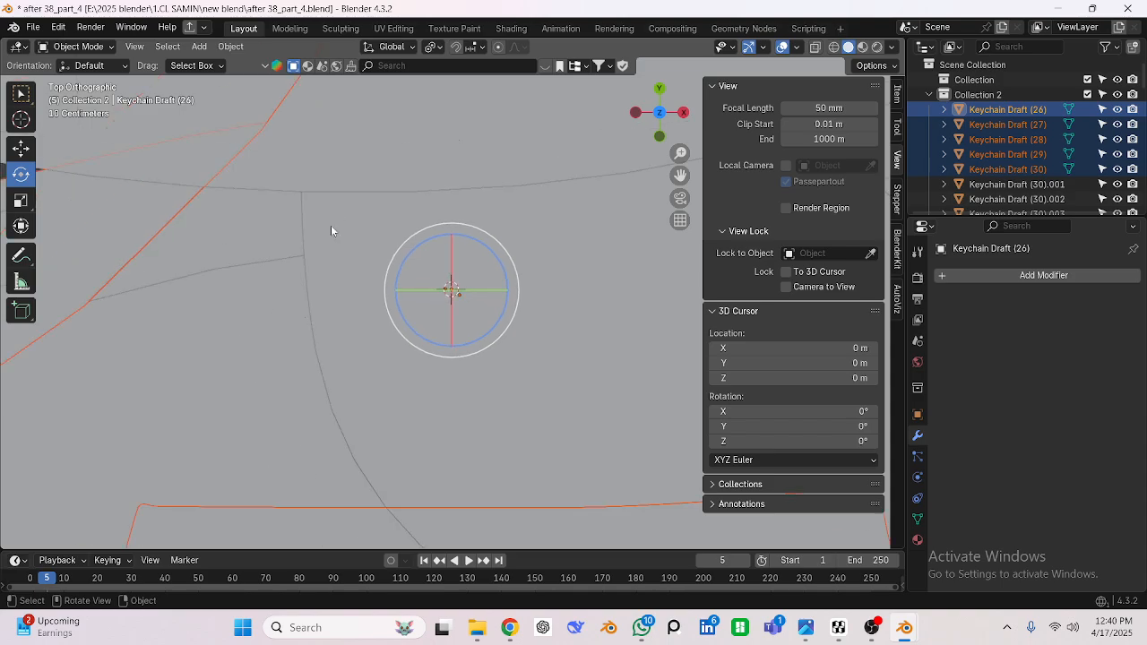
pyautogui.scroll(-6, 340, 275)
pyautogui.scroll(3, 364, 271)
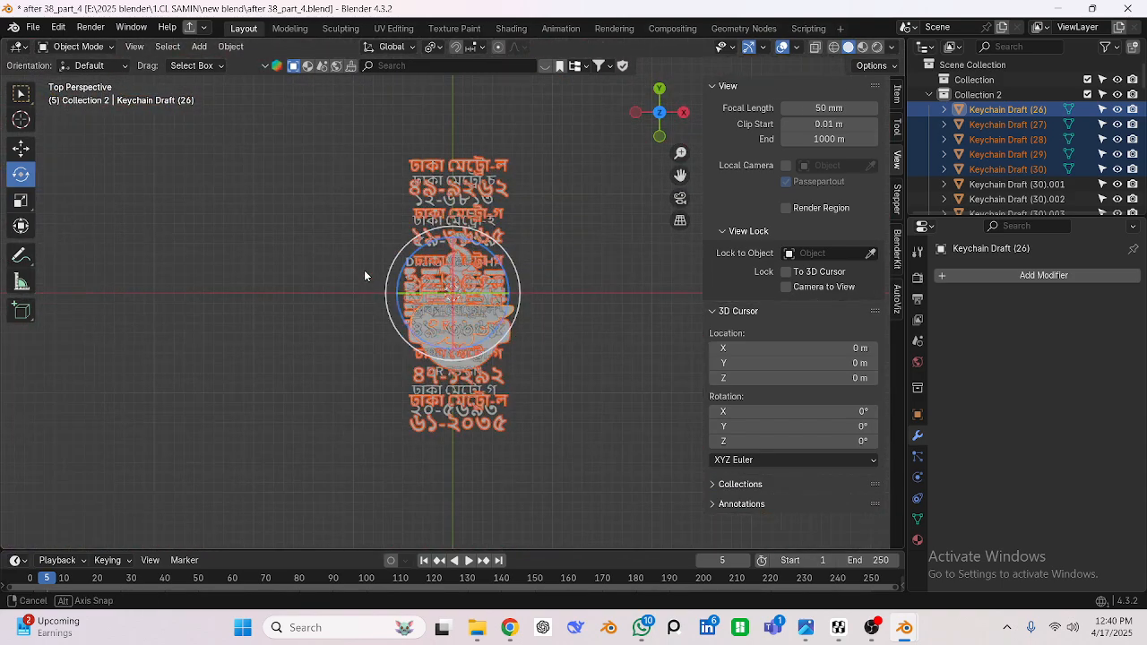
pyautogui.moveTo(364, 270); pyautogui.dragTo(431, 358, button='middle')
pyautogui.scroll(6, 457, 314)
pyautogui.press('KP_7')
pyautogui.scroll(2, 440, 333)
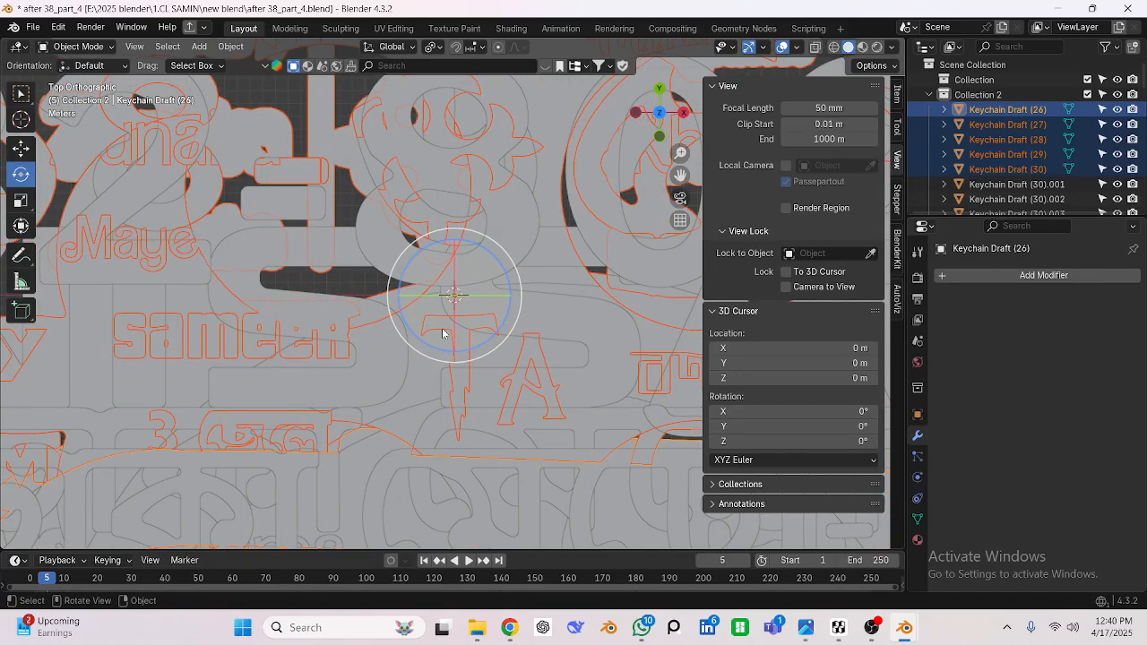
pyautogui.press('s')
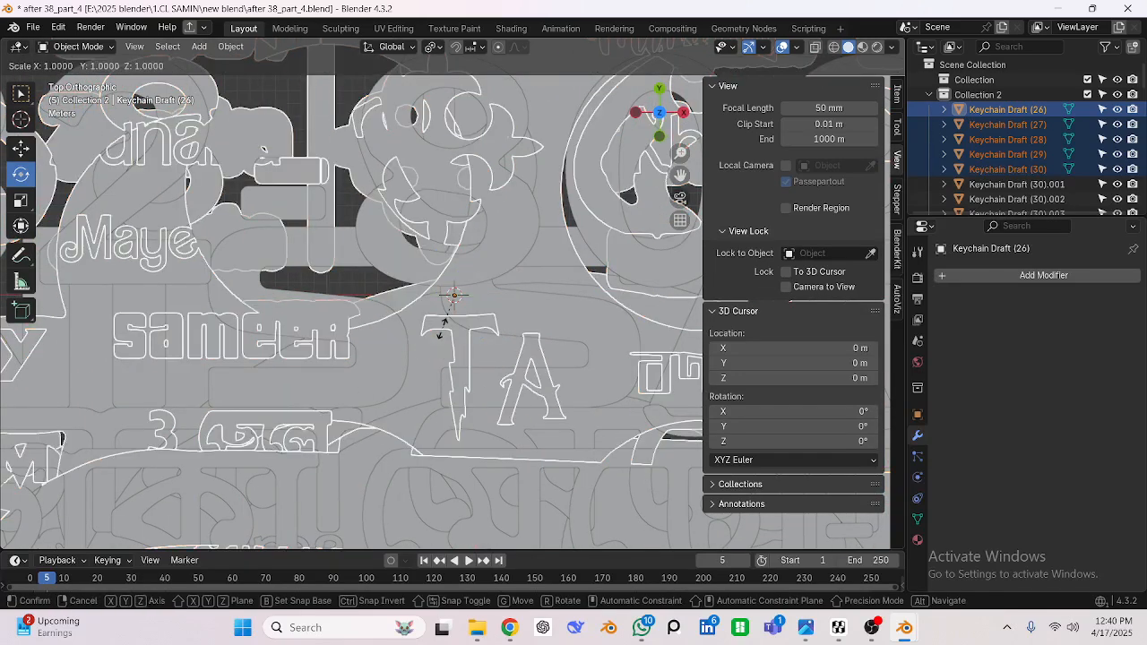
pyautogui.write('0')
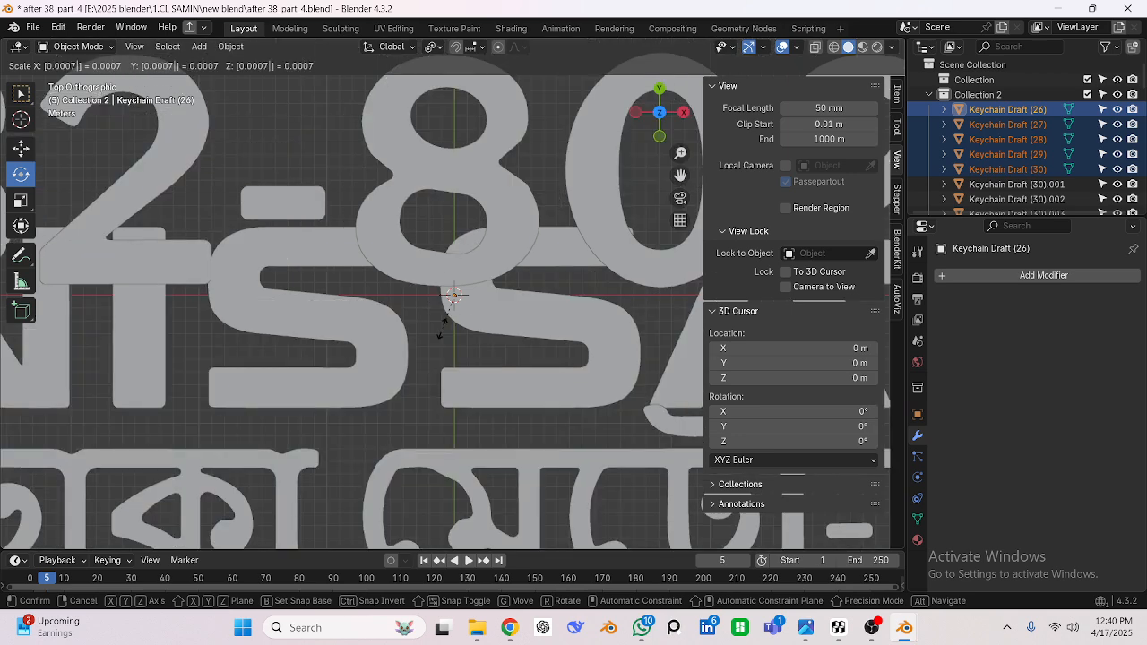
pyautogui.press('Return')
# Examine the scaled models from several angles and check in the outliner which keychain objects are selected.
pyautogui.scroll(-6, 408, 356)
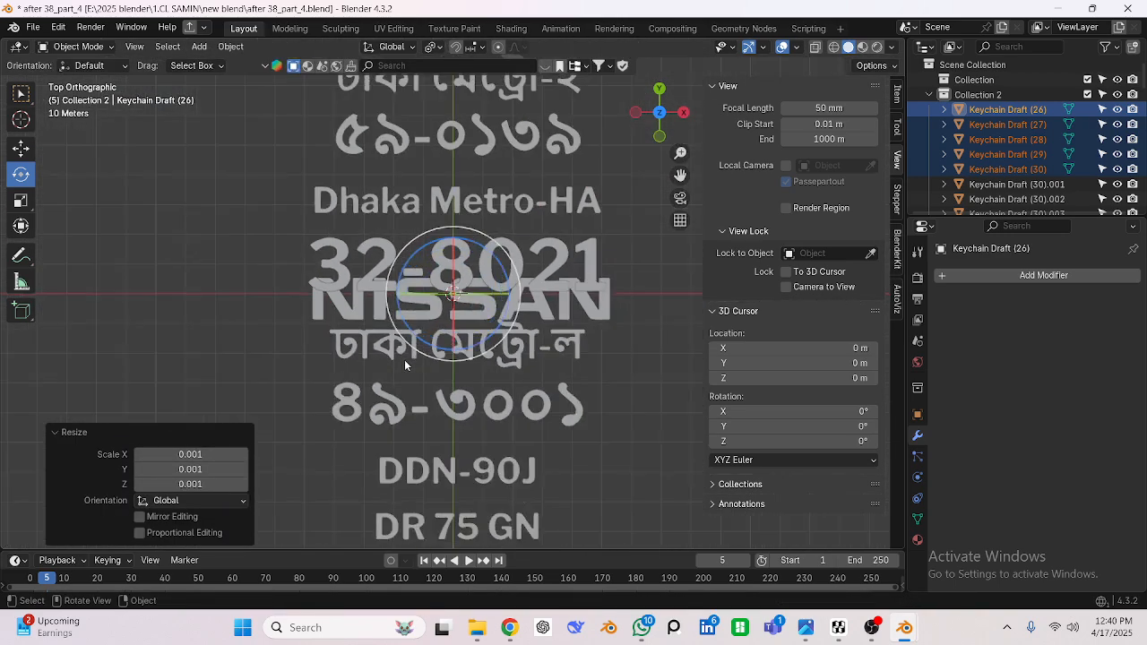
pyautogui.scroll(-3, 396, 353)
pyautogui.scroll(14, 401, 349)
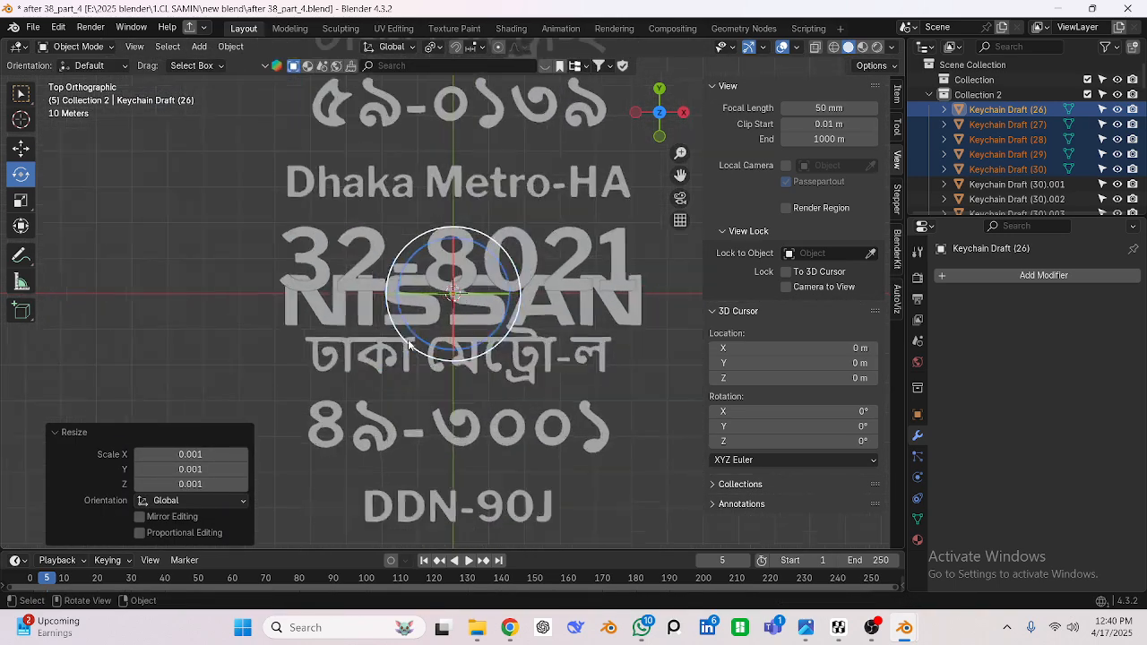
pyautogui.moveTo(408, 345); pyautogui.dragTo(432, 262, button='middle')
pyautogui.scroll(-10, 433, 262)
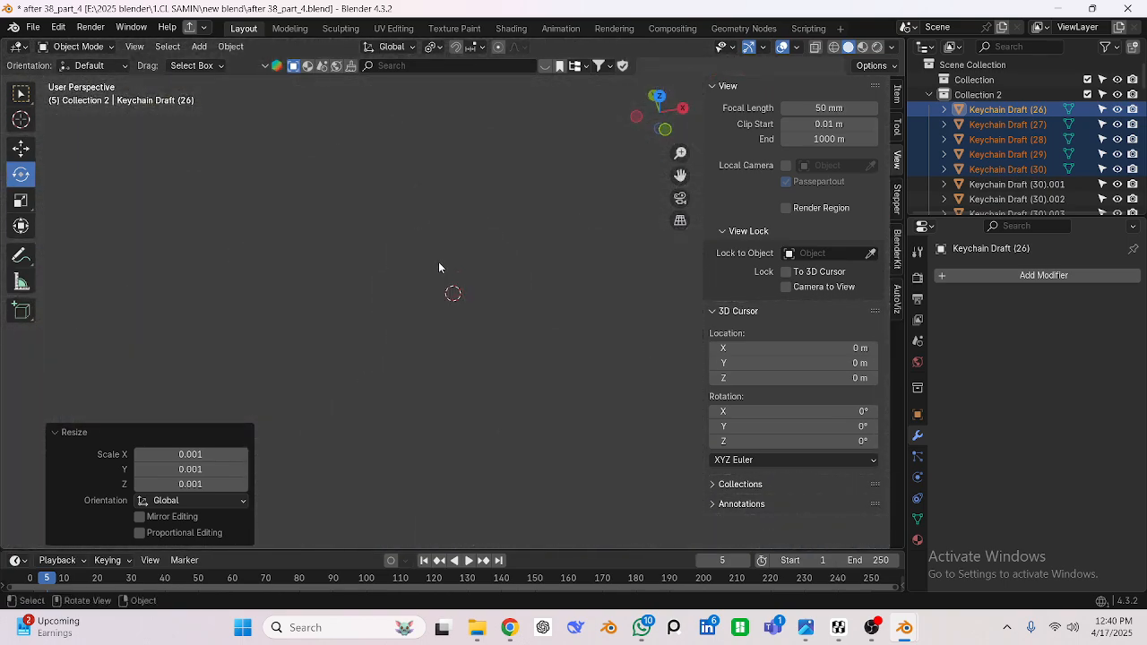
pyautogui.scroll(10, 466, 293)
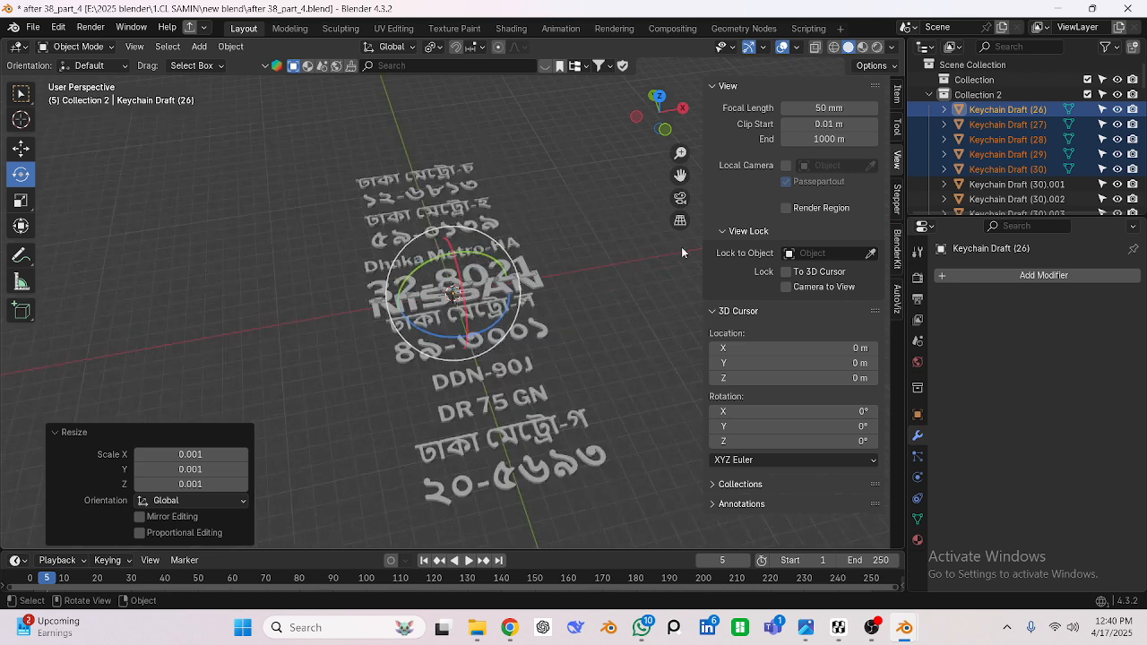
pyautogui.scroll(-5, 1004, 197)
pyautogui.scroll(-10, 999, 194)
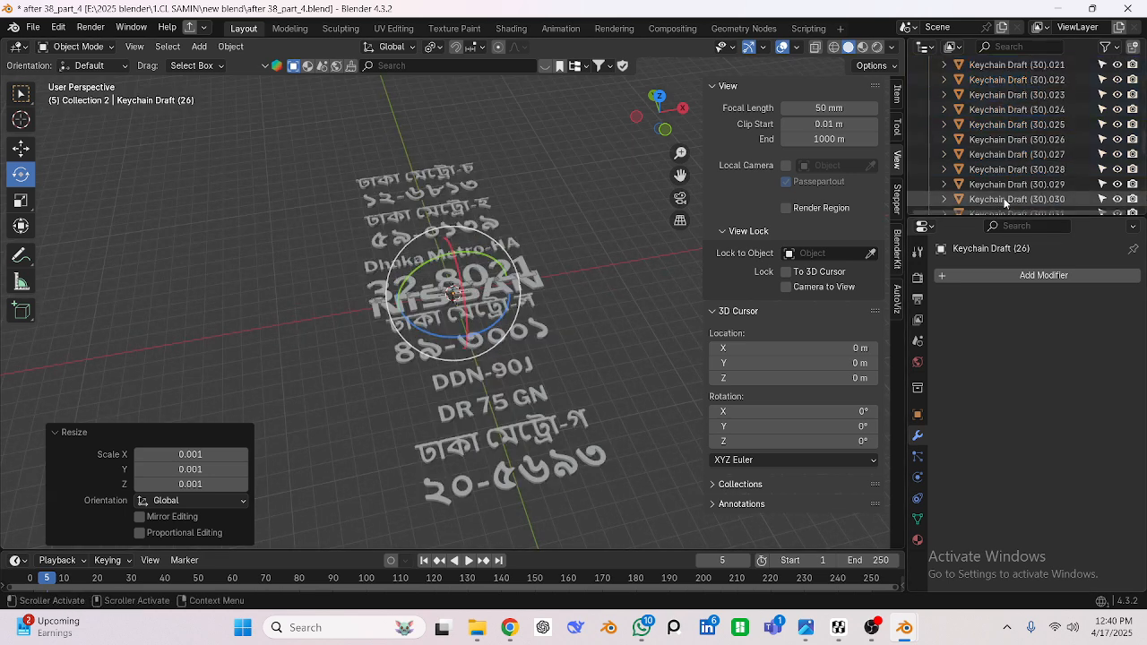
pyautogui.scroll(-4, 565, 295)
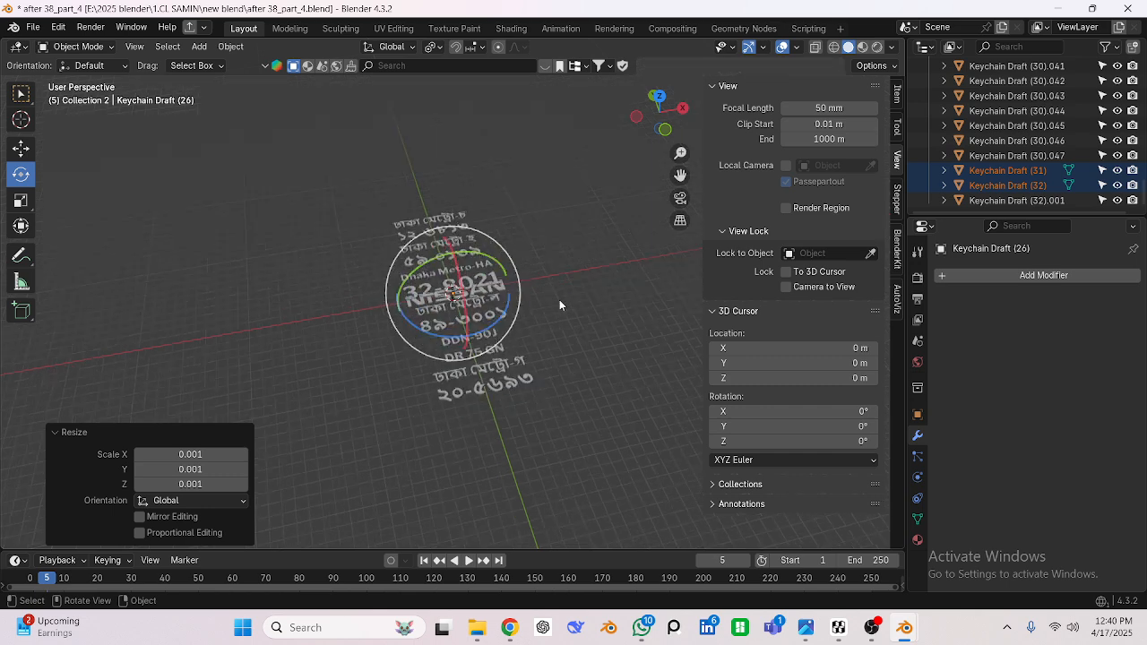
# Try to move the selected keychain models along the X axis in the top view.
pyautogui.press('KP_7')
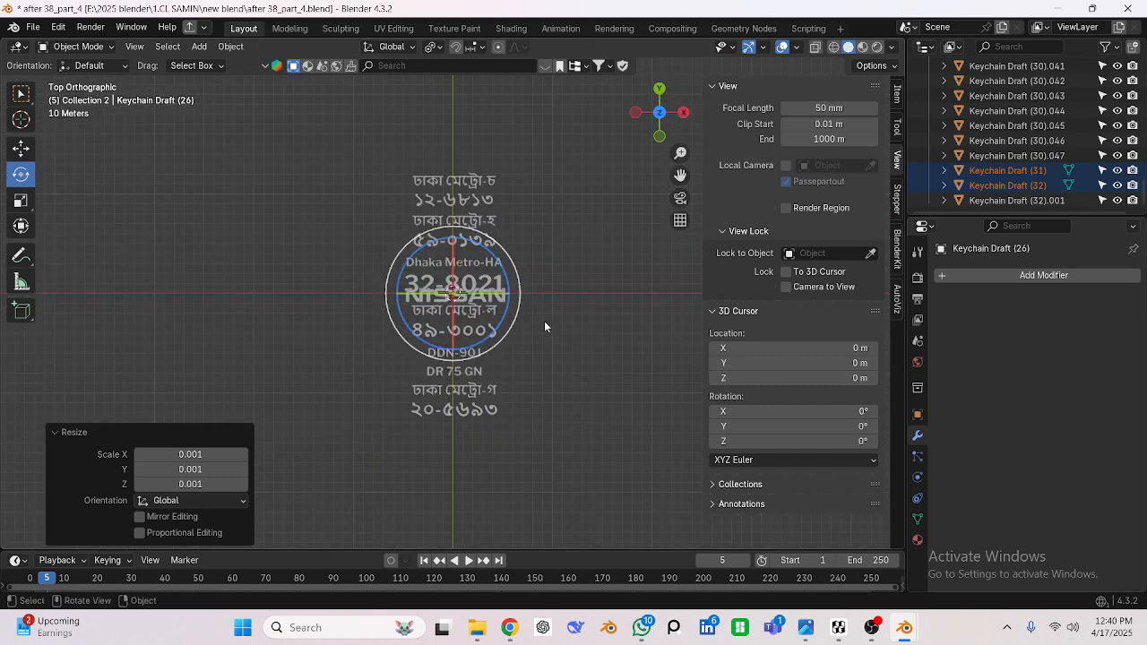
pyautogui.press('g')
pyautogui.press('x')
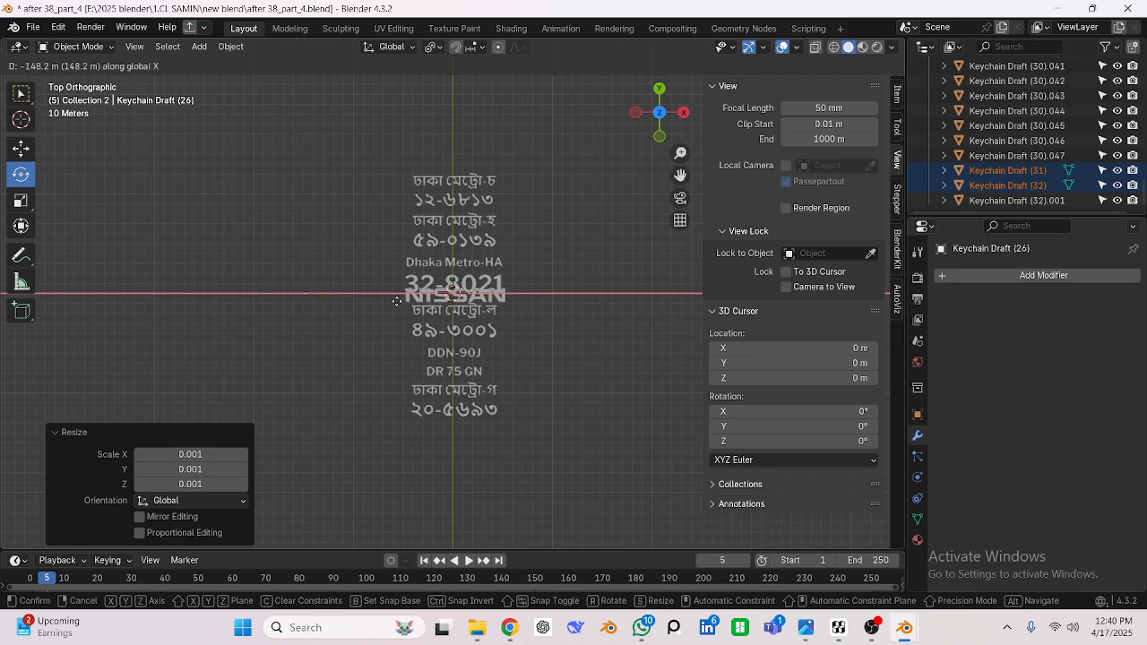
pyautogui.click(434, 296)
# Undo the X-axis move and the scaling of the imported keychain models.
pyautogui.hotkey('ctrl', 'z')
pyautogui.hotkey('ctrl', 'z')
pyautogui.hotkey('ctrl', 'z')
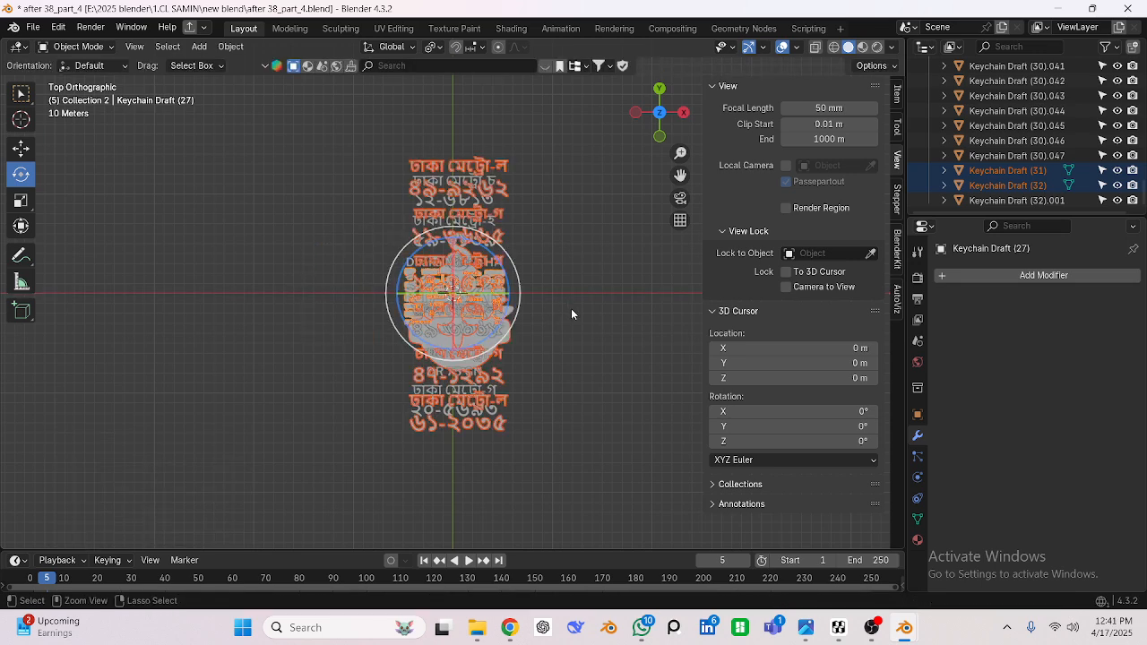
# Clear the current selection and select only the imported objects Keychain Draft (26) through (30), (31), (32) and (32).001 in the outliner.
pyautogui.click(571, 312)
pyautogui.scroll(5, 563, 319)
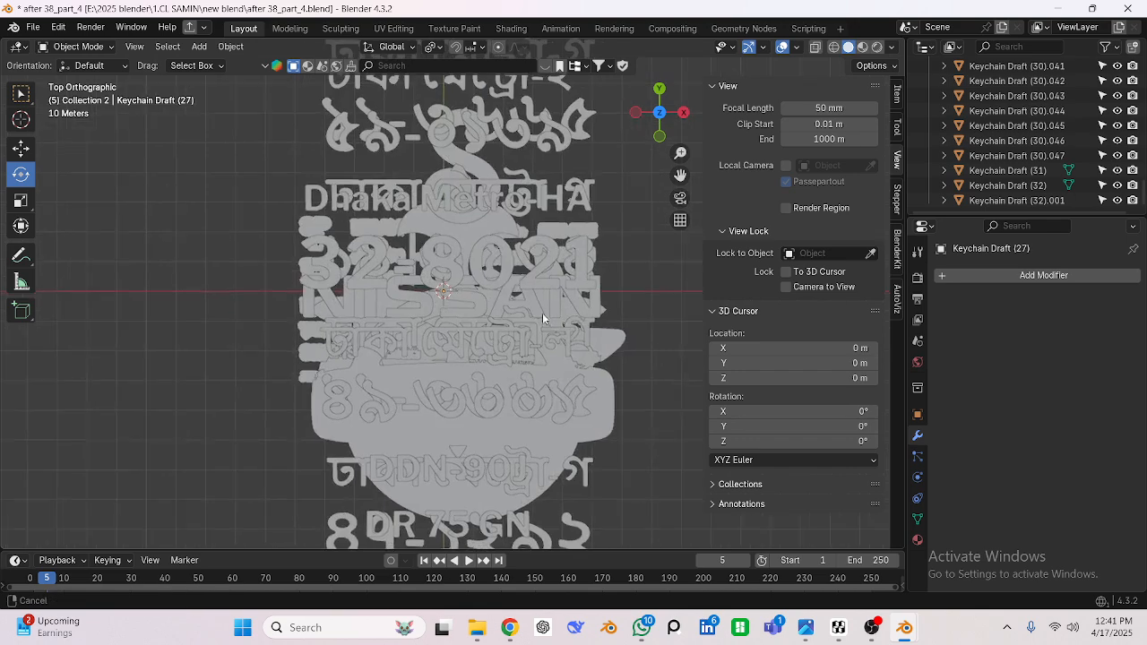
pyautogui.moveTo(508, 294); pyautogui.dragTo(530, 306, button='middle')
pyautogui.press('KP_7')
pyautogui.scroll(2, 496, 287)
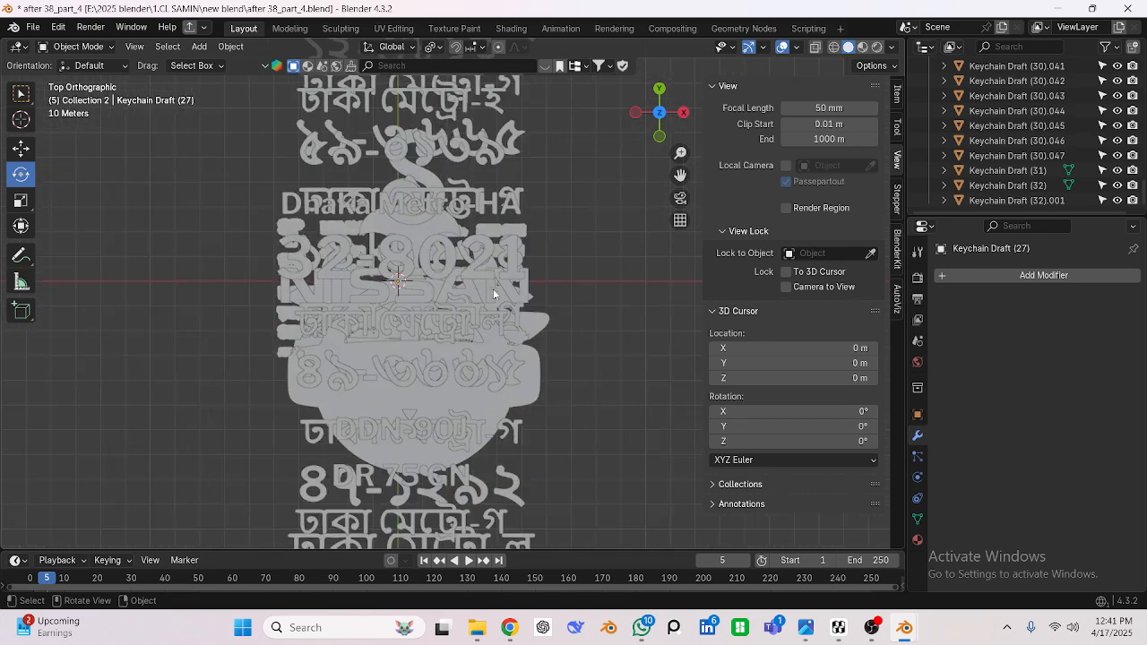
pyautogui.scroll(-2, 493, 288)
pyautogui.scroll(8, 988, 143)
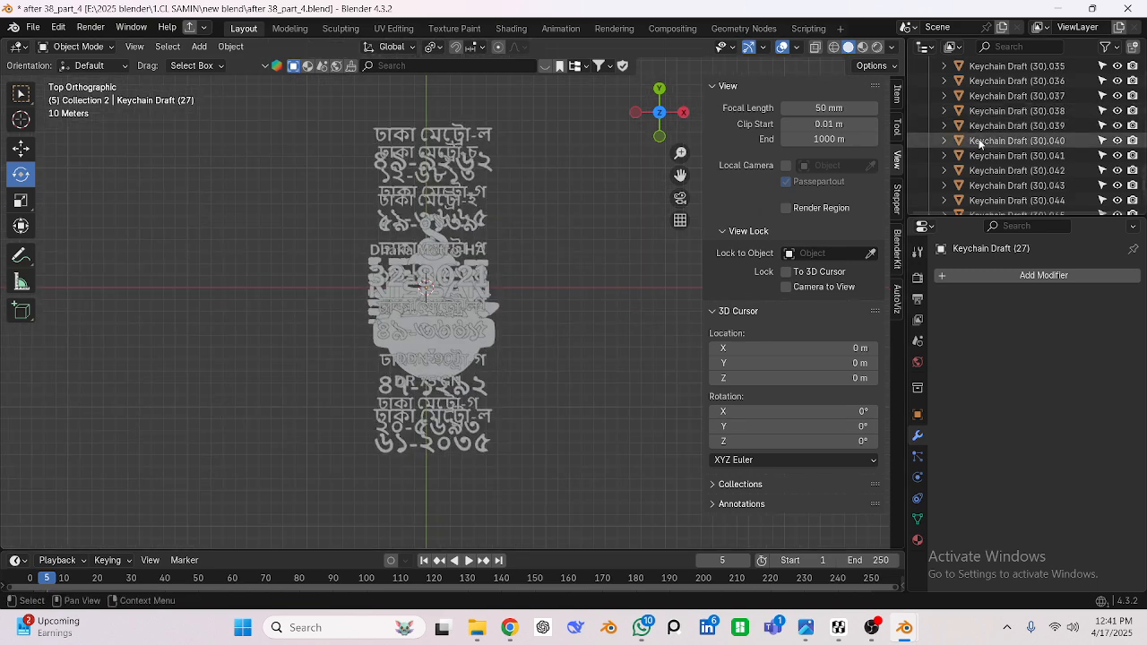
pyautogui.scroll(9, 990, 141)
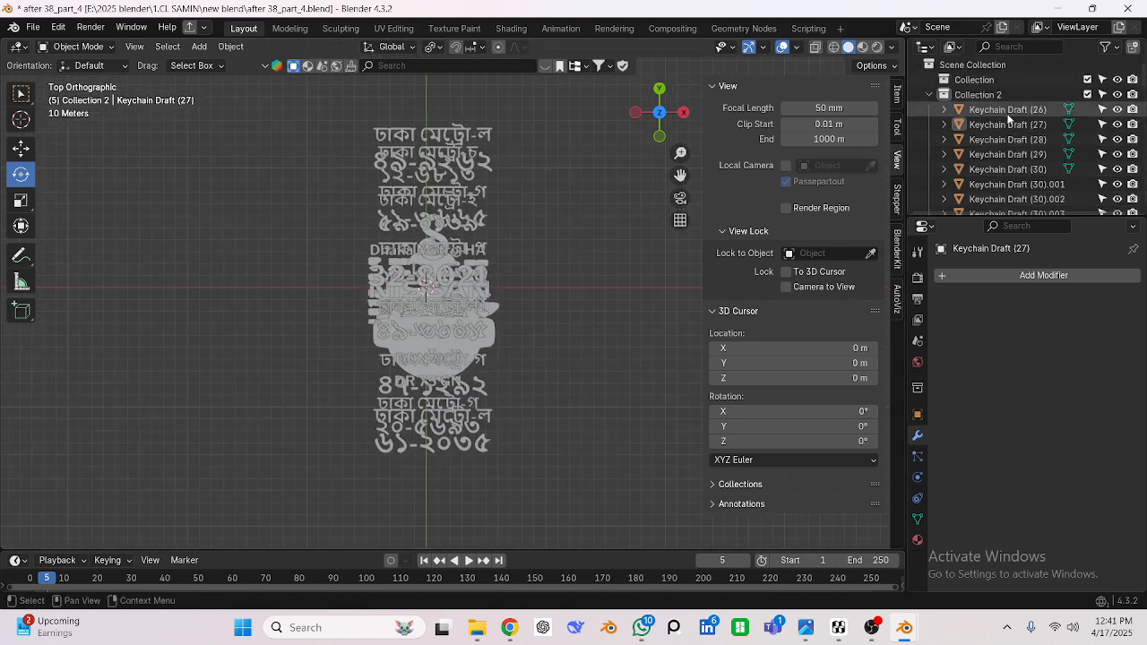
pyautogui.moveTo(1013, 108); pyautogui.dragTo(1013, 171)
pyautogui.scroll(-3, 1011, 169)
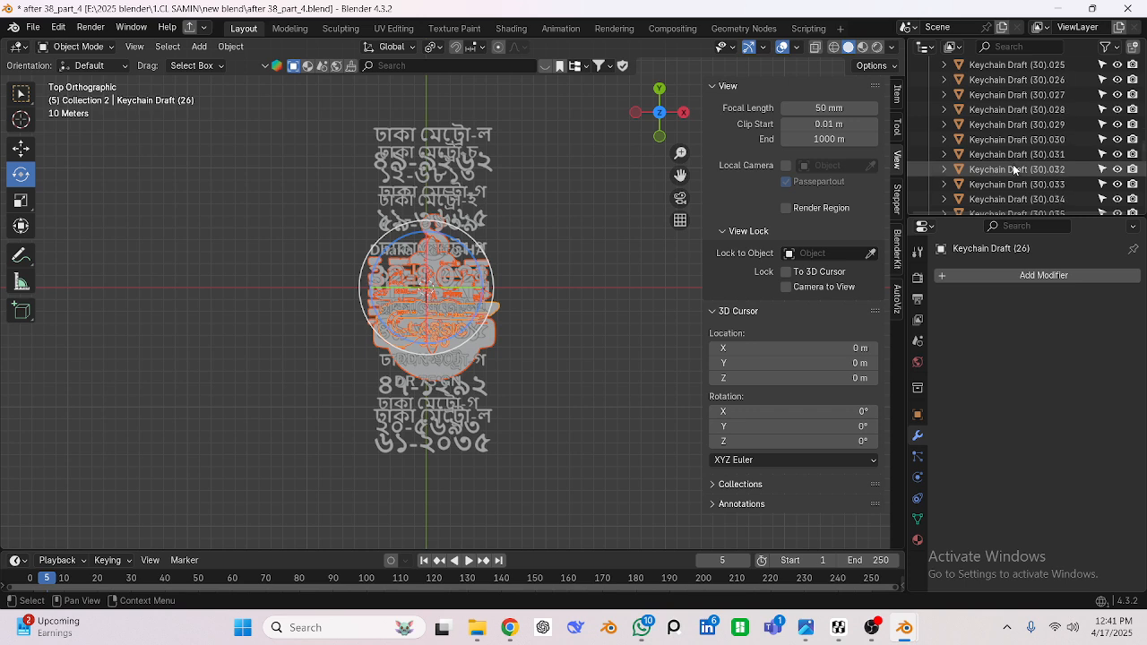
pyautogui.scroll(-6, 1012, 169)
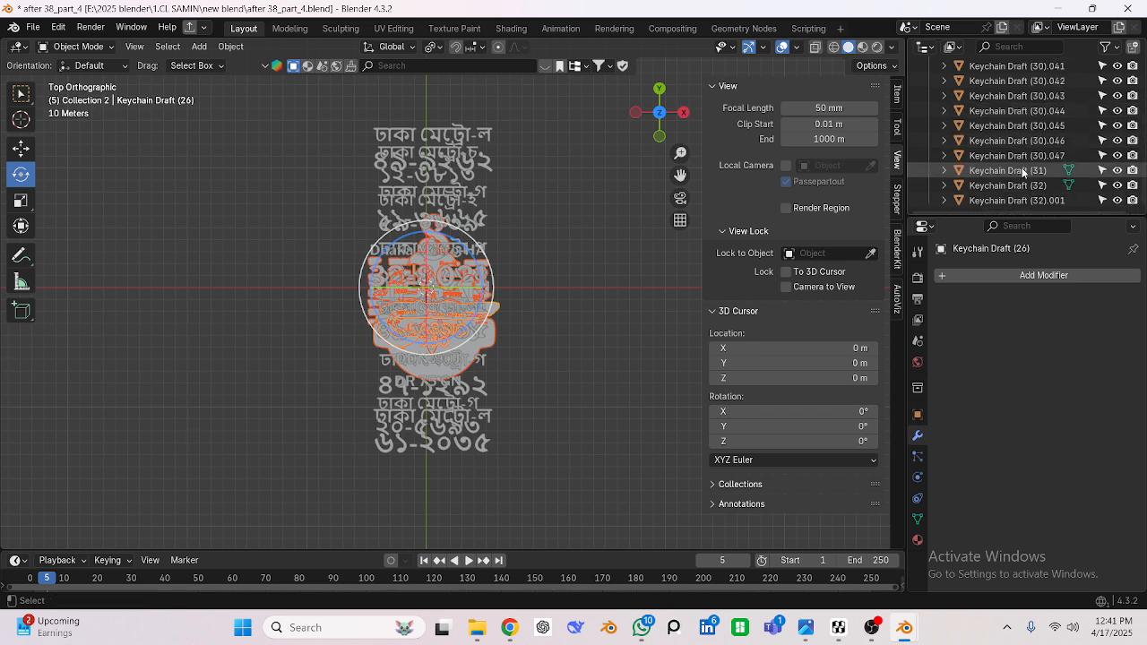
pyautogui.moveTo(1022, 172); pyautogui.dragTo(1016, 203)
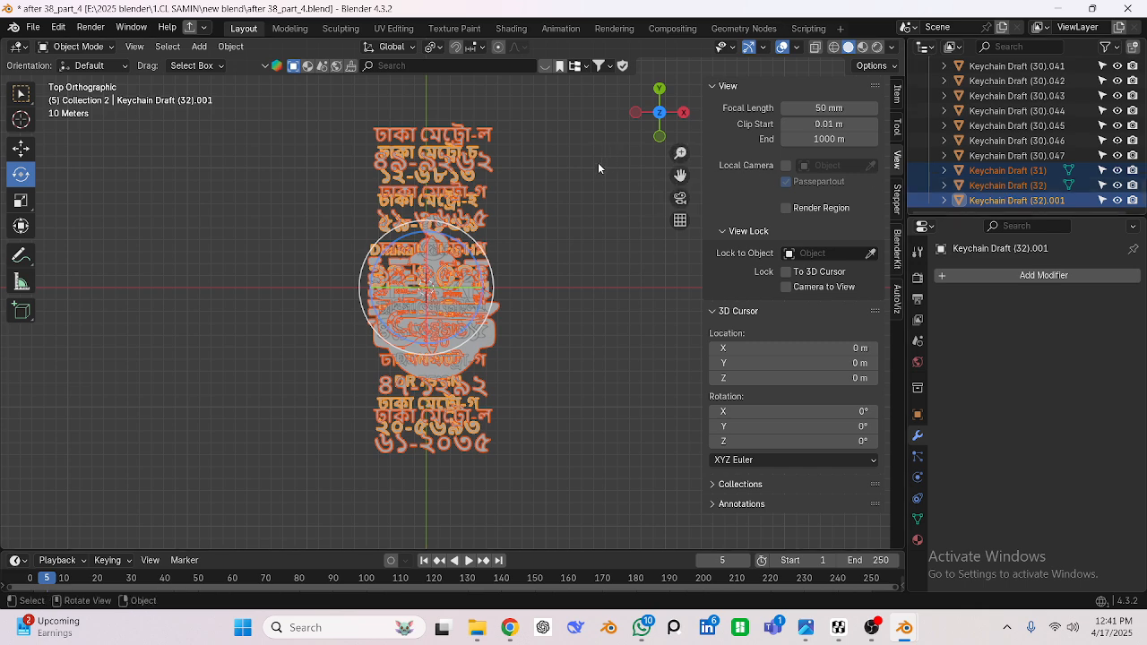
# Move the selected imported keychain objects into a new collection named "today".
pyautogui.press('m')
pyautogui.click(594, 227)
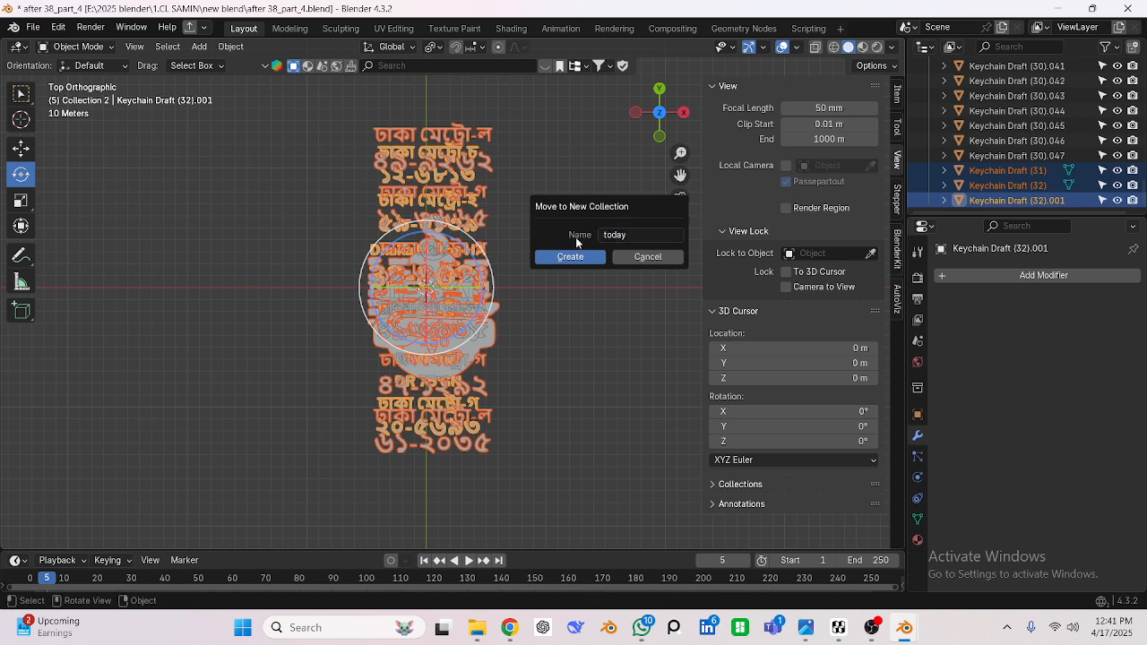
pyautogui.click(569, 258)
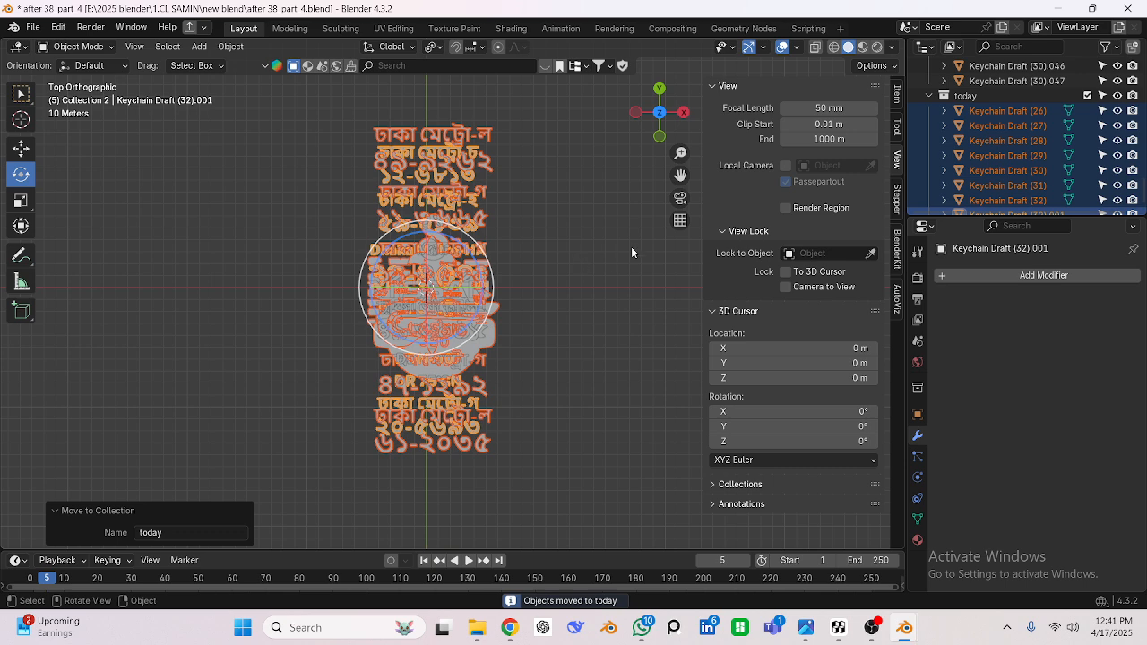
# Make Keychain Draft (30).001 unselectable and collapse Collection 2 in the outliner, leaving the "today" collection expanded.
pyautogui.click(929, 96)
pyautogui.scroll(5, 972, 113)
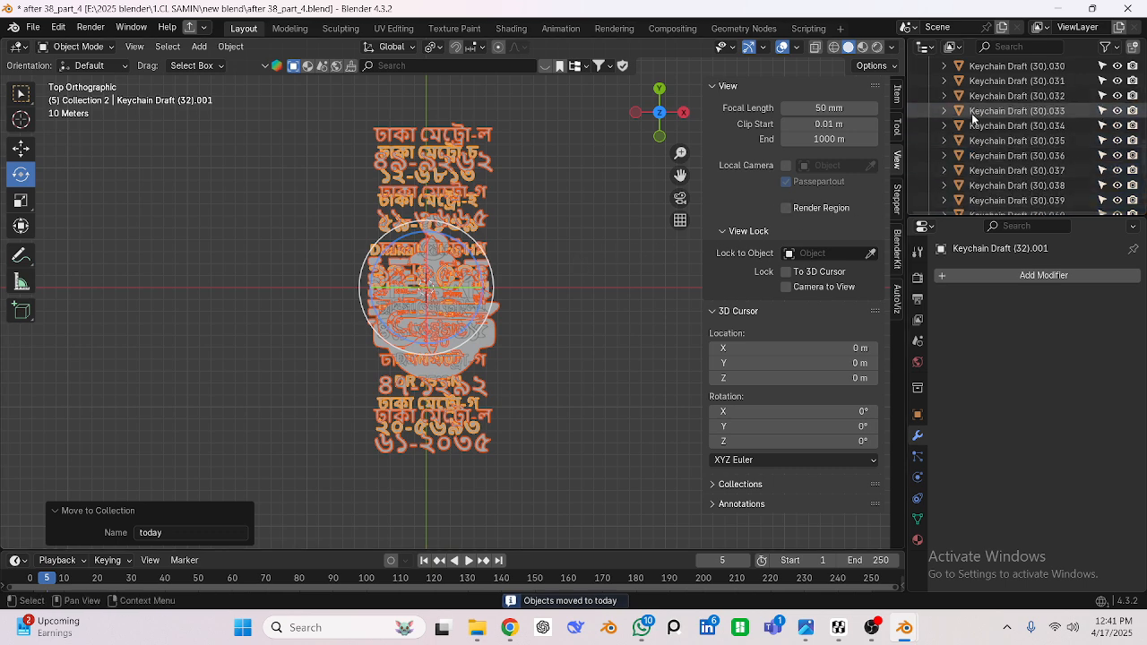
pyautogui.scroll(5, 971, 113)
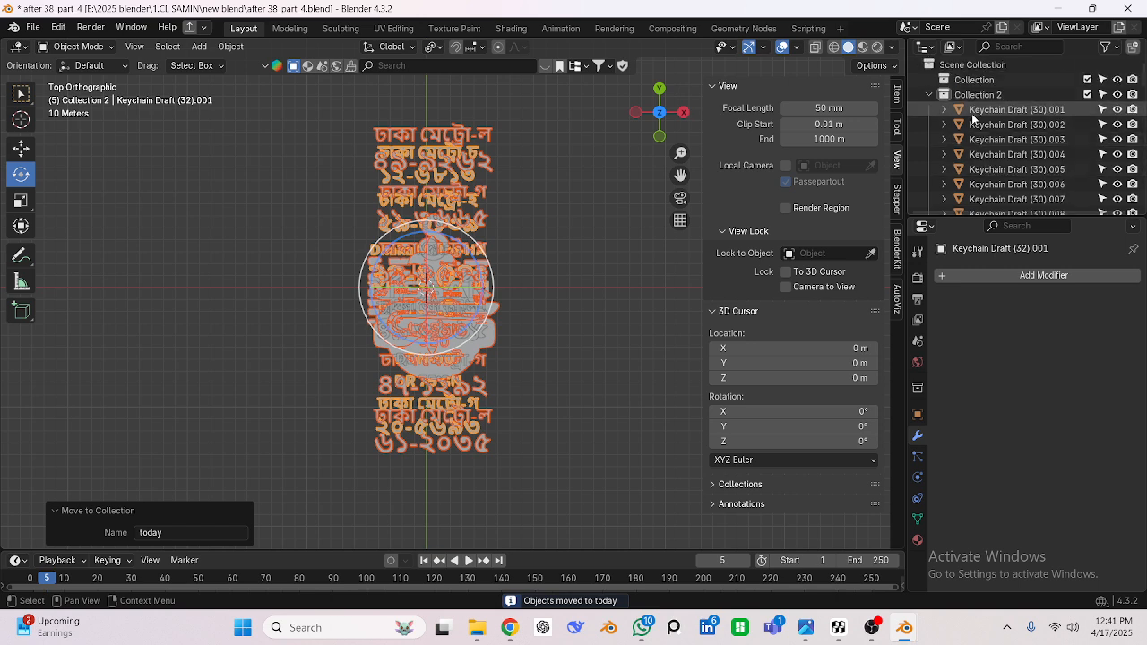
pyautogui.click(1102, 109)
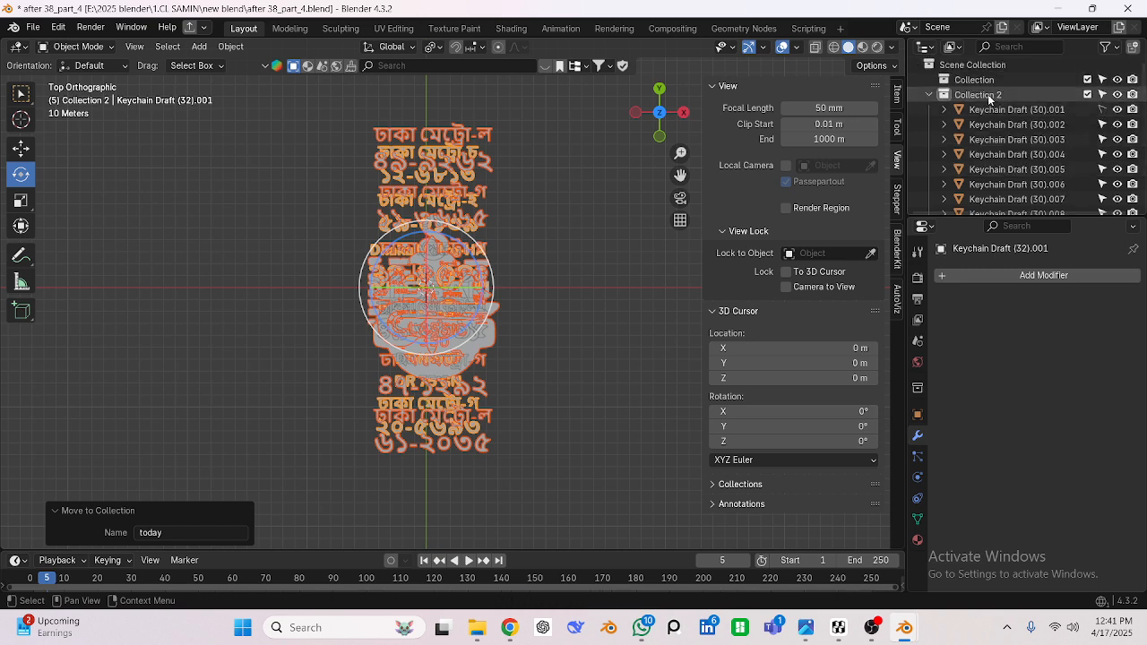
pyautogui.click(935, 95)
pyautogui.scroll(-2, 967, 124)
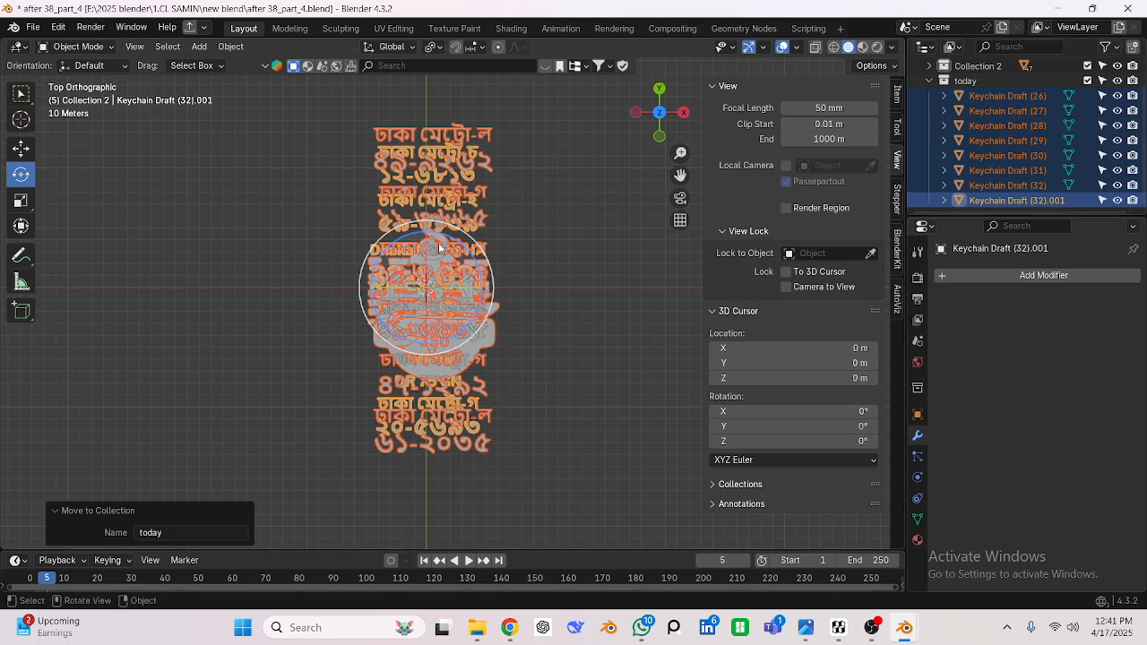
# Scale the selected imported keychain models by about 0.253 and add the NISSAN lettering to the selection.
pyautogui.moveTo(548, 300); pyautogui.dragTo(501, 245, button='middle')
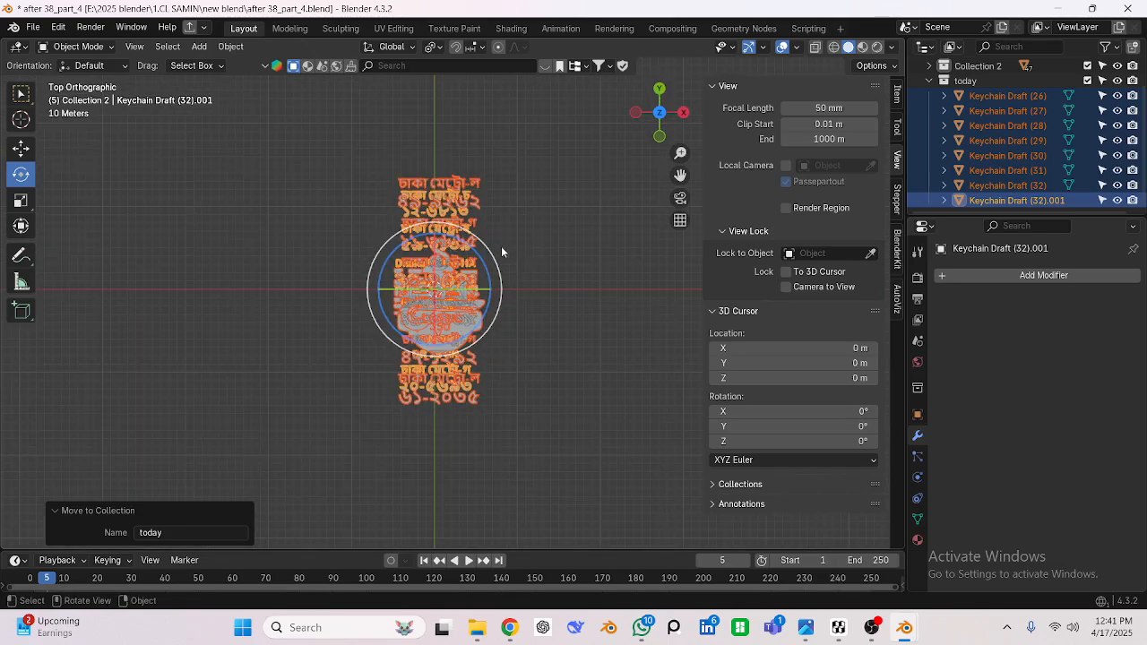
pyautogui.scroll(6, 501, 245)
pyautogui.scroll(-9, 500, 268)
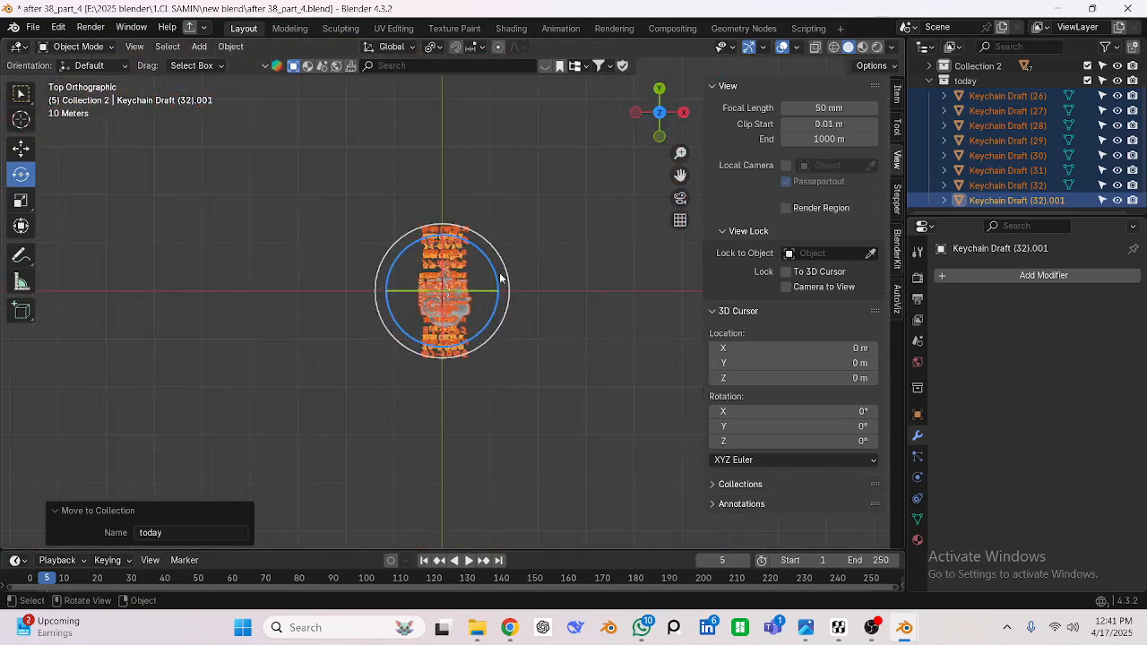
pyautogui.press('s')
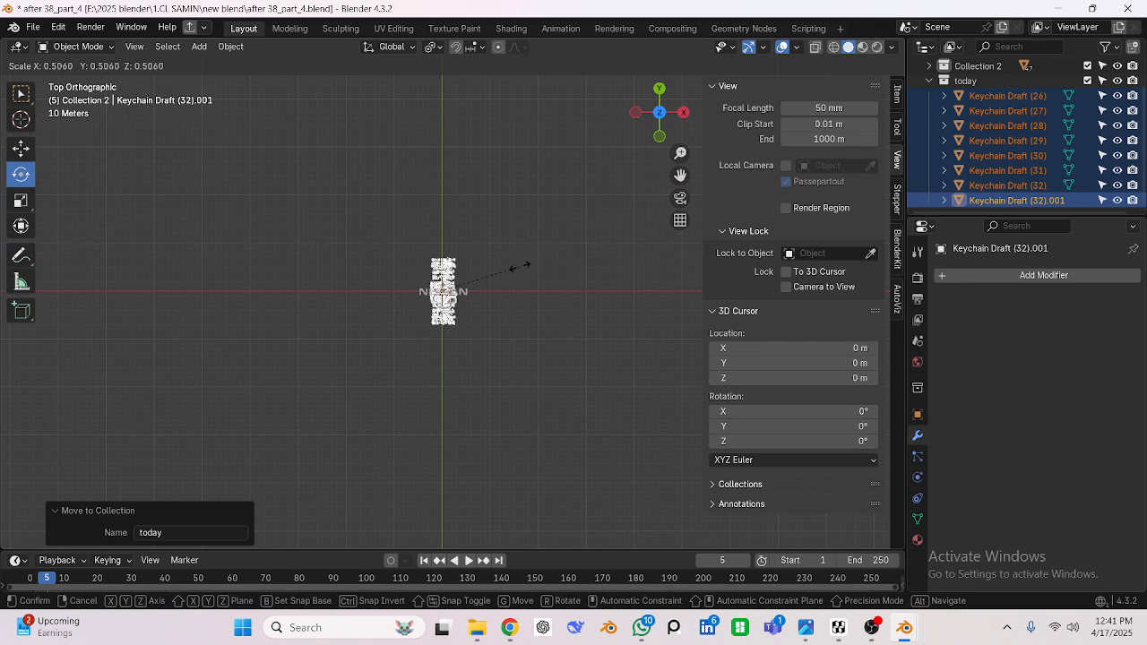
pyautogui.click(477, 311)
pyautogui.scroll(10, 477, 304)
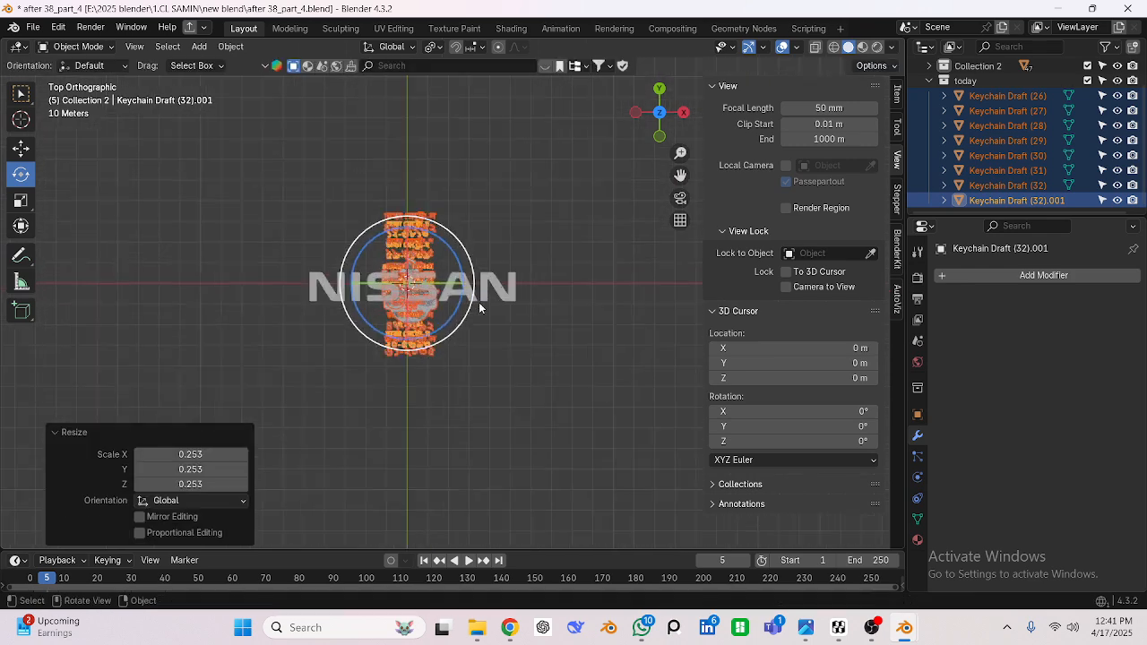
pyautogui.moveTo(482, 275); pyautogui.dragTo(513, 367)
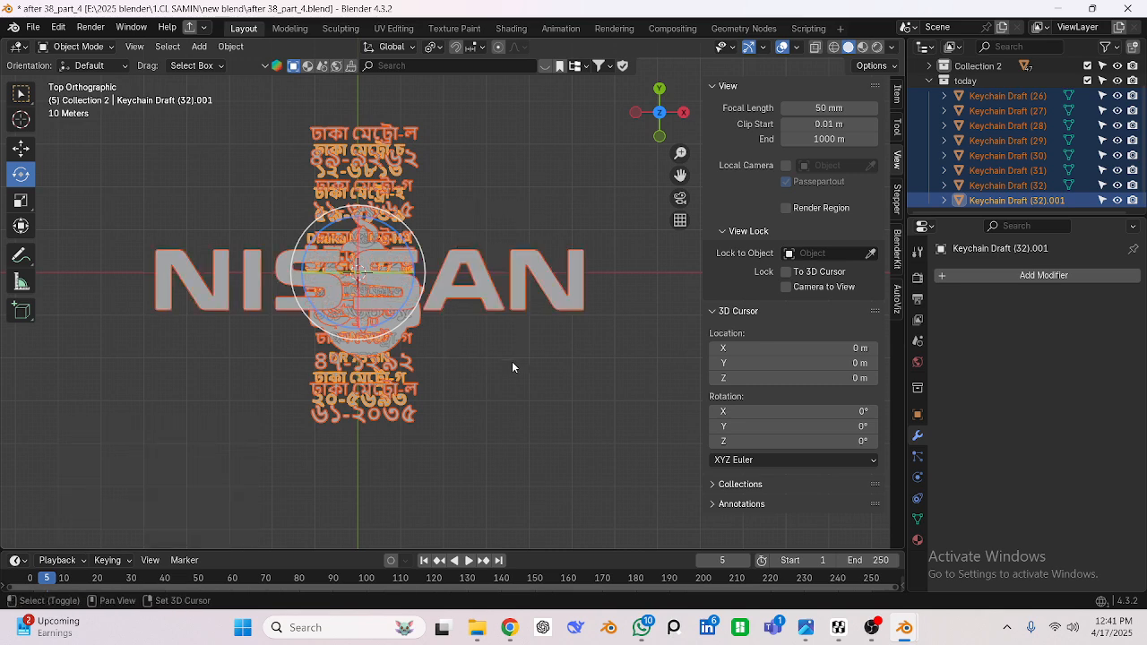
# Try scaling the selected keychain models and NISSAN lettering by about 0.135 and moving them about 19.119 m along X.
pyautogui.press('s')
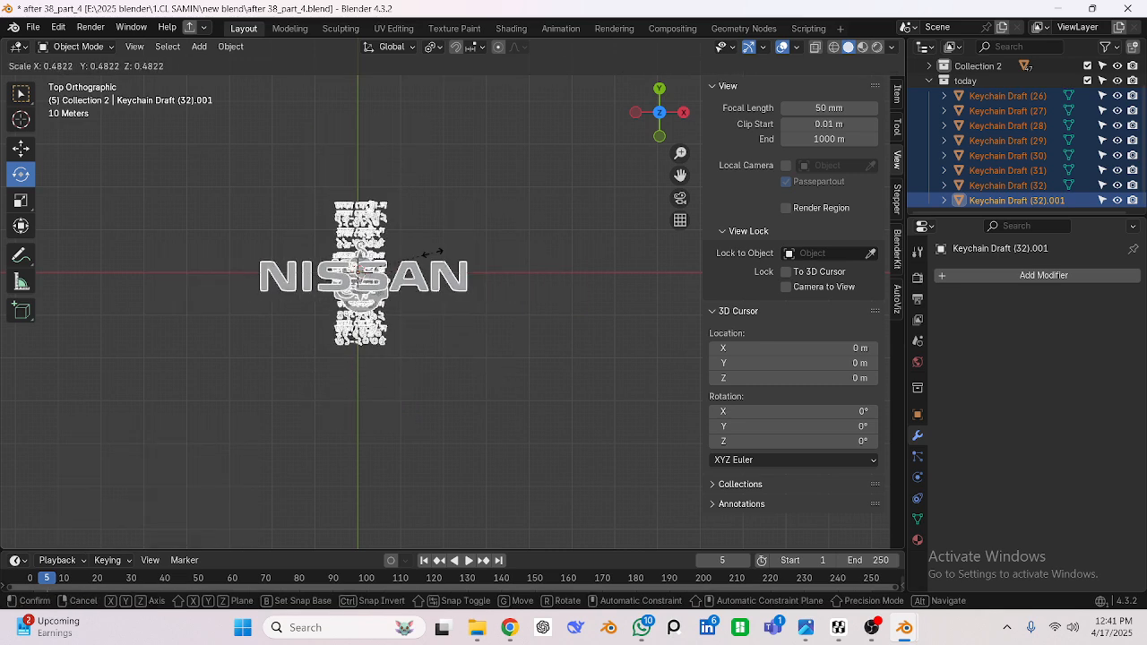
pyautogui.click(370, 289)
pyautogui.press('g')
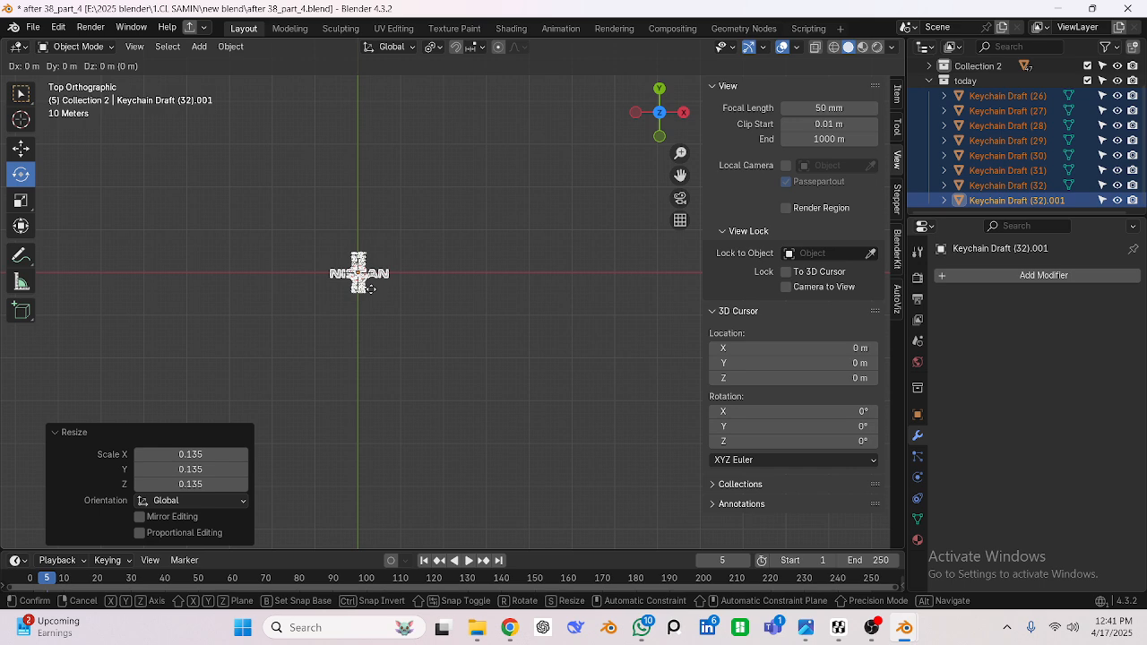
pyautogui.press('x')
pyautogui.click(452, 298)
pyautogui.scroll(8, 252, 261)
pyautogui.keyDown('shift'); pyautogui.moveTo(253, 252); pyautogui.dragTo(472, 283, button='middle'); pyautogui.keyUp('shift')
pyautogui.scroll(1, 180, 242)
pyautogui.scroll(2, 180, 242)
pyautogui.keyDown('shift'); pyautogui.moveTo(197, 237); pyautogui.dragTo(357, 327, button='middle'); pyautogui.keyUp('shift')
pyautogui.scroll(3, 276, 293)
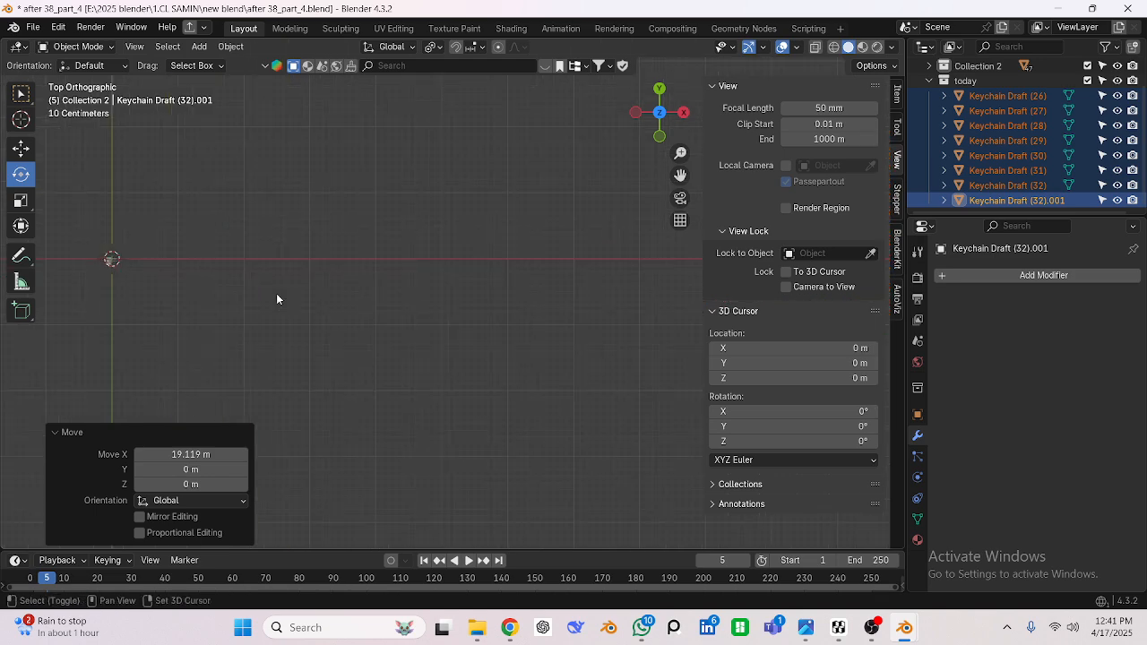
pyautogui.keyDown('shift'); pyautogui.moveTo(276, 293); pyautogui.dragTo(293, 291, button='middle'); pyautogui.keyUp('shift')
pyautogui.scroll(-12, 307, 292)
# Undo the X-axis move and the 0.135 scaling of the selected models.
pyautogui.hotkey('ctrl', 'z')
pyautogui.press('KP_Decimal')
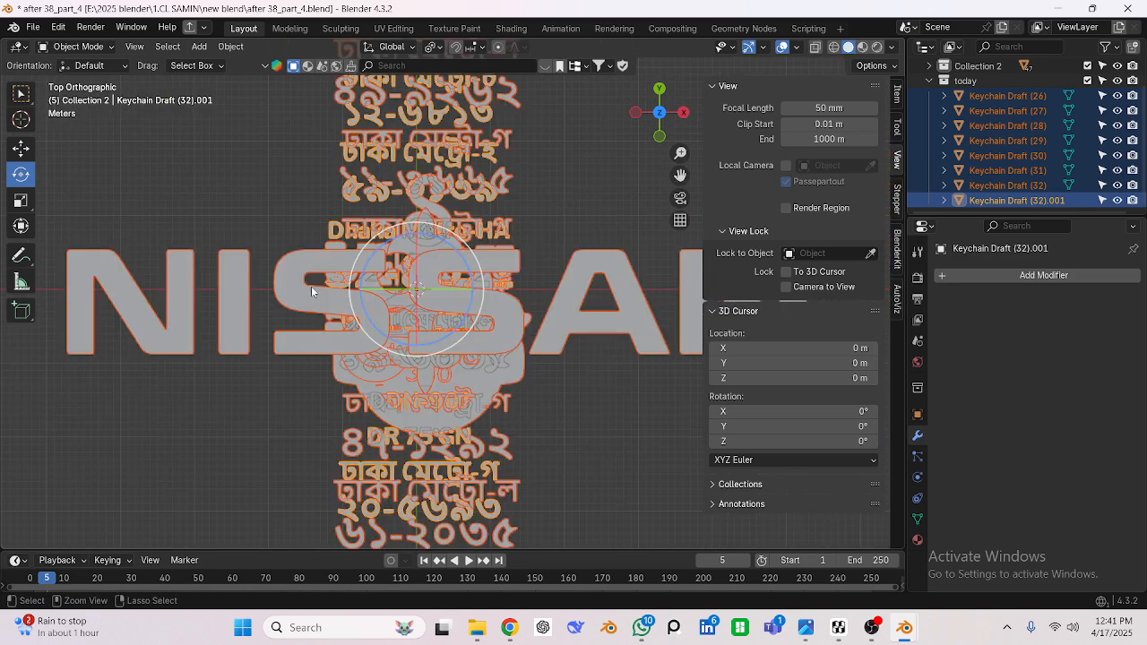
pyautogui.scroll(-3, 428, 312)
pyautogui.scroll(-4, 428, 312)
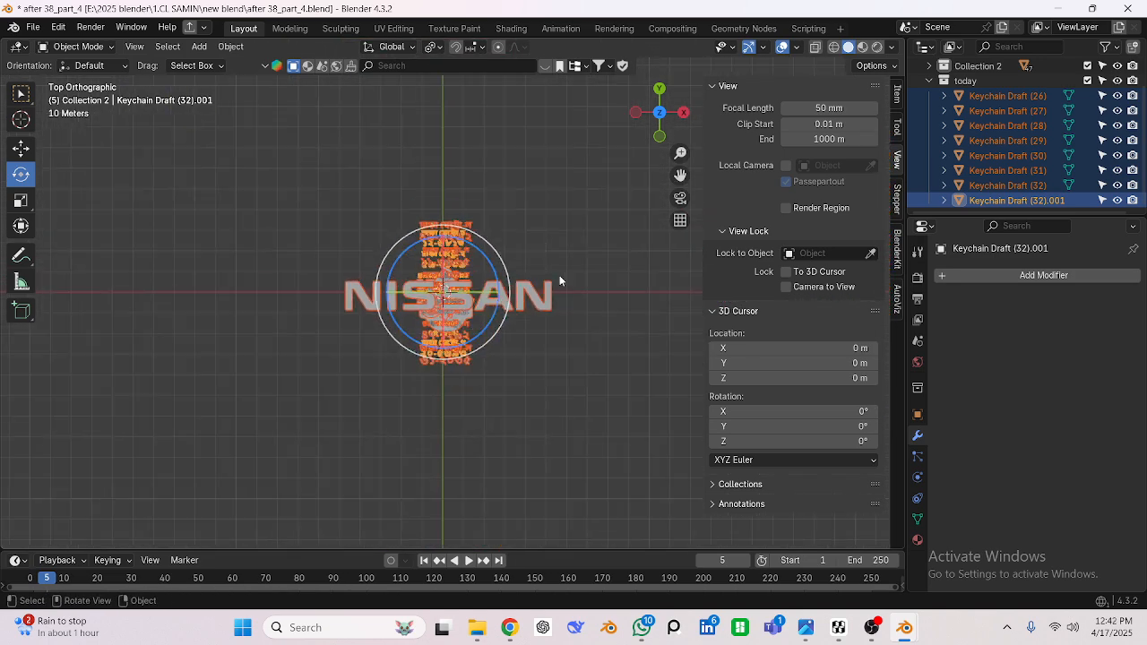
# Scale the selected keychain models and NISSAN lettering by about 0.001 to bring them near the existing keychains' size.
pyautogui.press('s')
pyautogui.press('0')
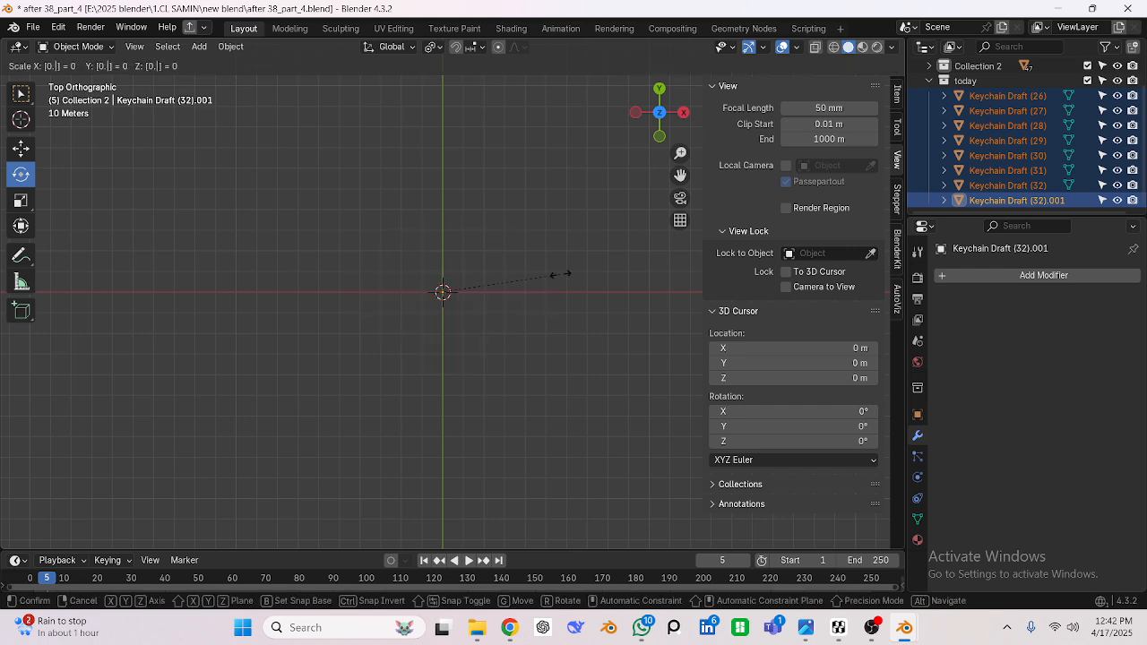
pyautogui.press('Return')
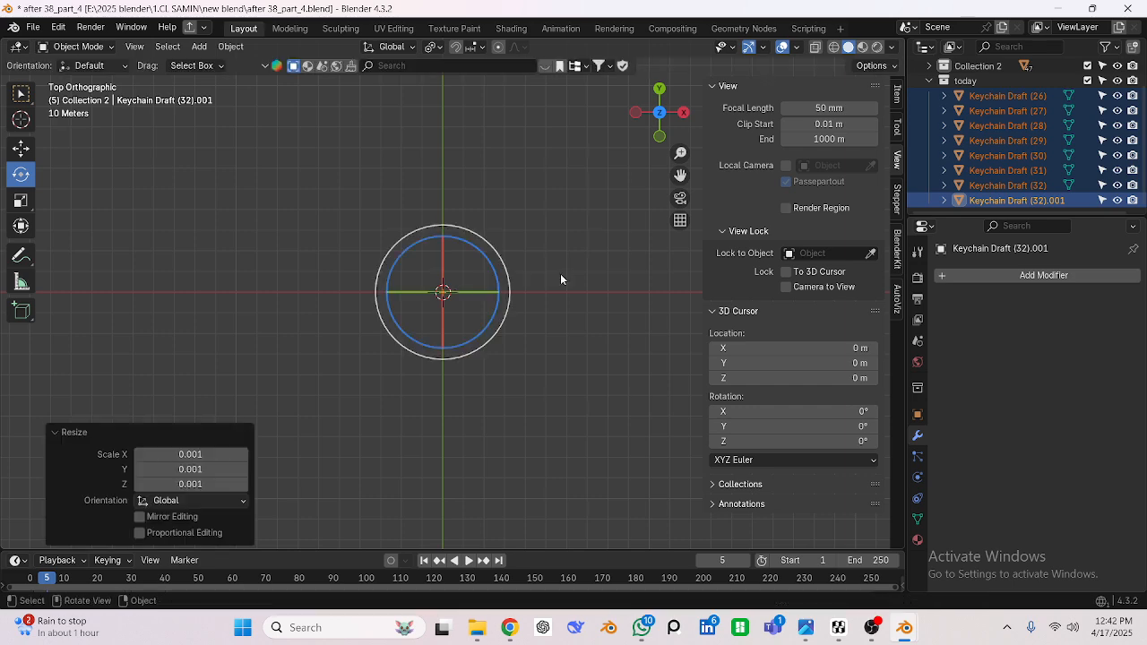
pyautogui.scroll(15, 401, 273)
pyautogui.scroll(4, 401, 272)
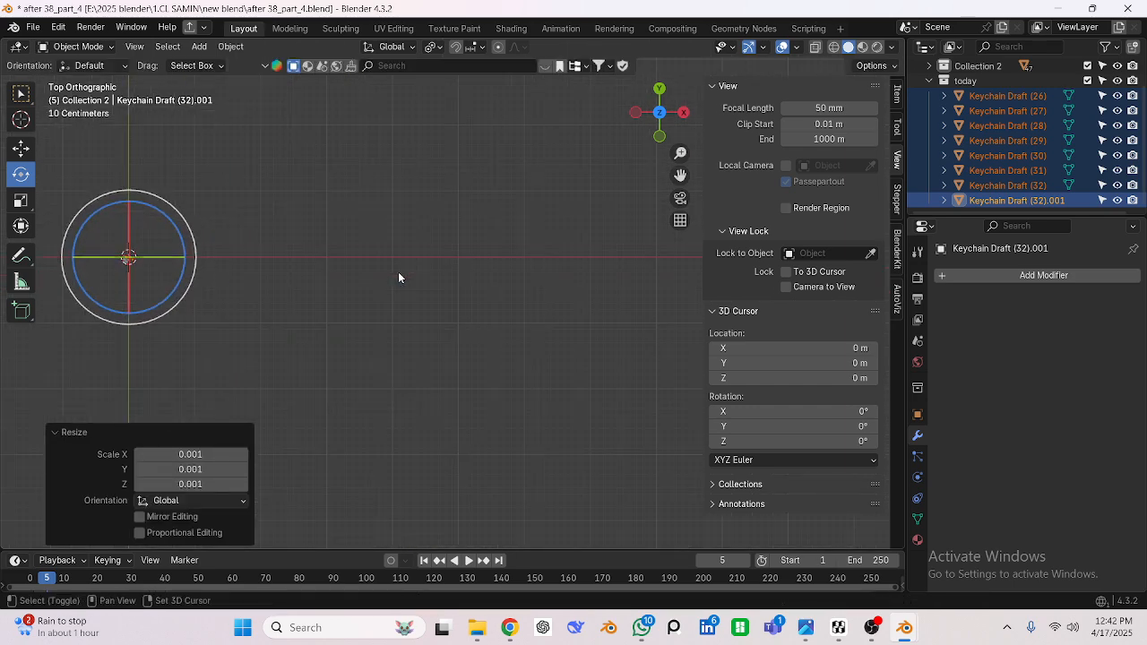
pyautogui.keyDown('shift'); pyautogui.moveTo(400, 273); pyautogui.dragTo(670, 274, button='middle'); pyautogui.keyUp('shift')
pyautogui.scroll(11, 455, 256)
pyautogui.keyDown('shift'); pyautogui.moveTo(454, 248); pyautogui.dragTo(447, 381, button='middle'); pyautogui.keyUp('shift')
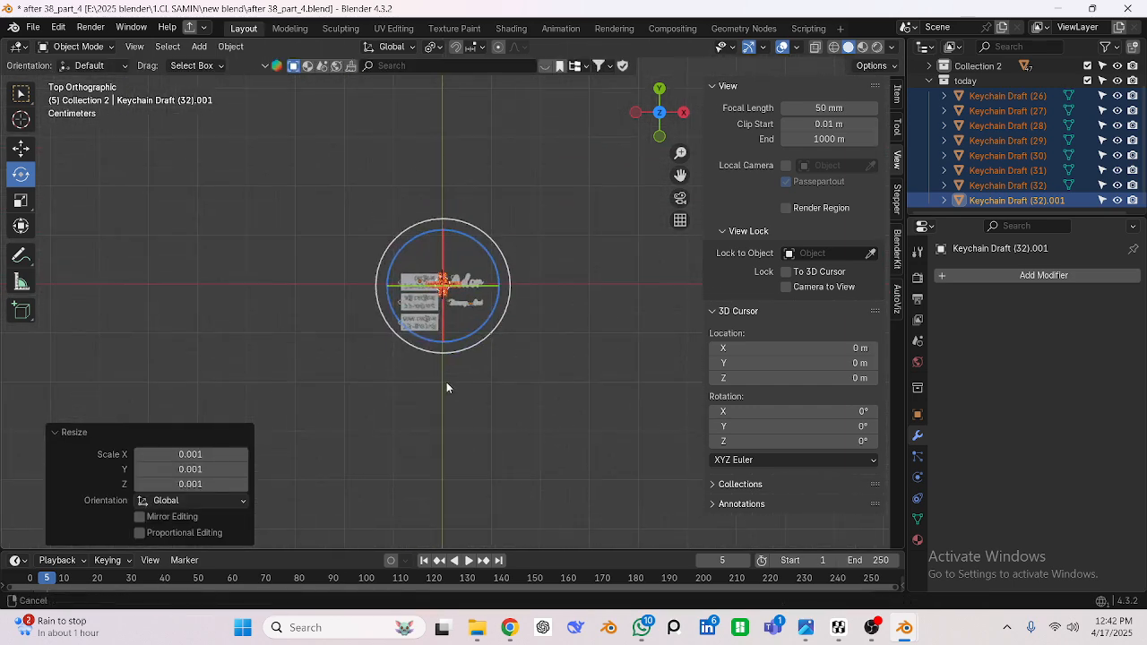
pyautogui.scroll(4, 445, 317)
pyautogui.scroll(-2, 430, 303)
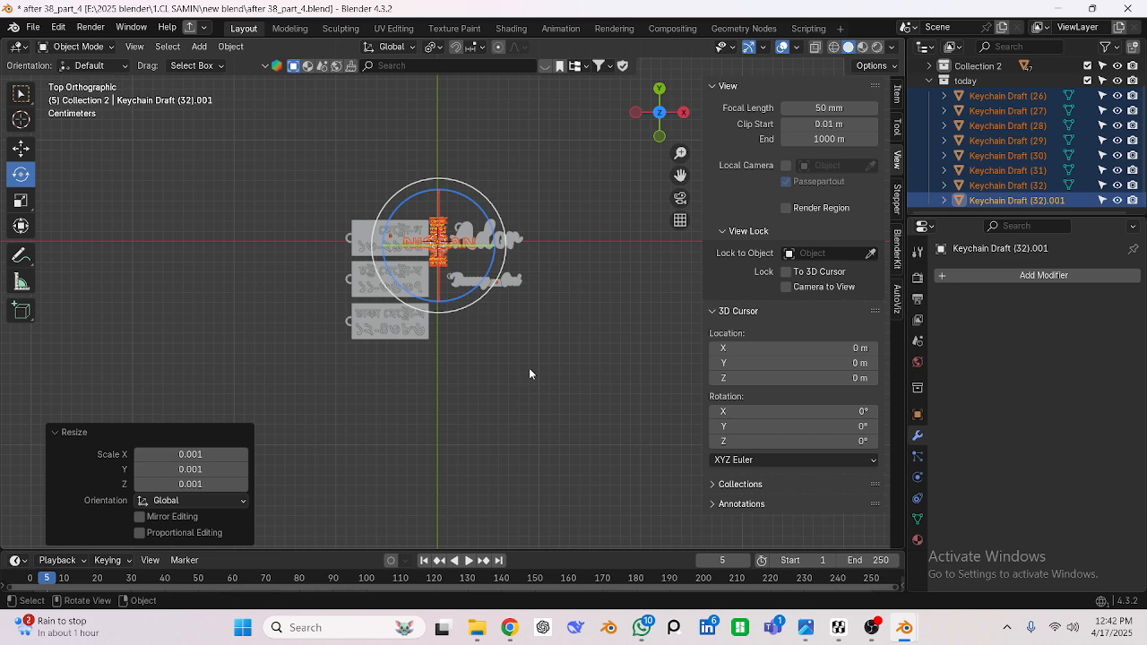
# Move the selected models about -0.178 m in X and -0.01 m in Y beside the existing keychains, deselect them, and save the file.
pyautogui.press('g')
pyautogui.click(348, 380)
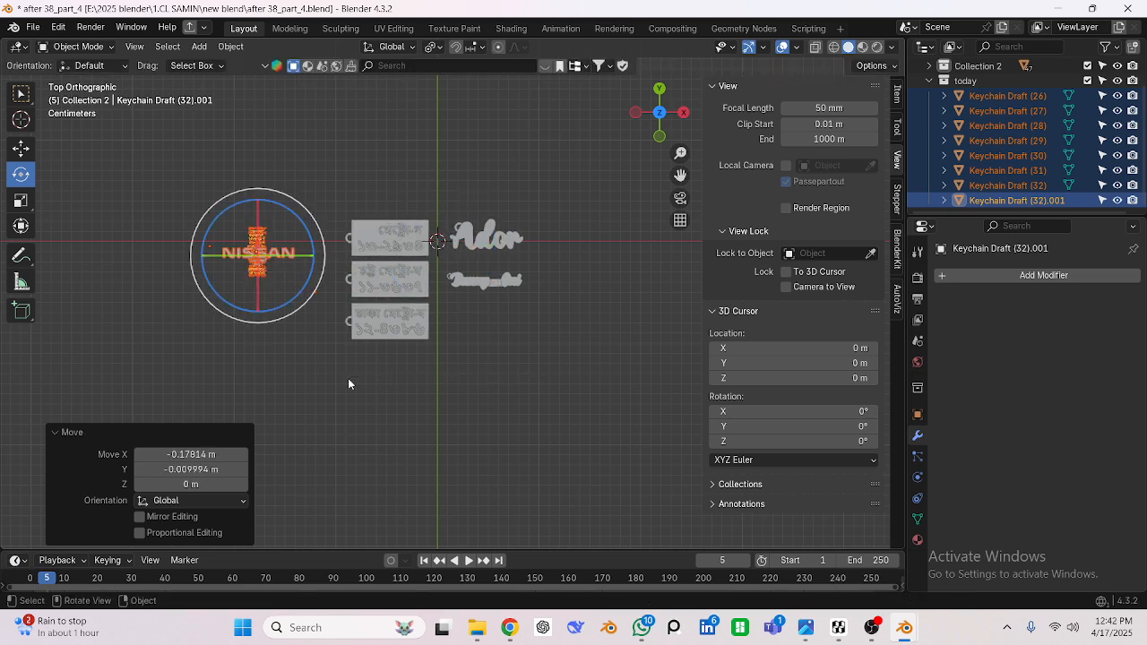
pyautogui.click(387, 381)
pyautogui.scroll(4, 398, 363)
pyautogui.scroll(-4, 442, 403)
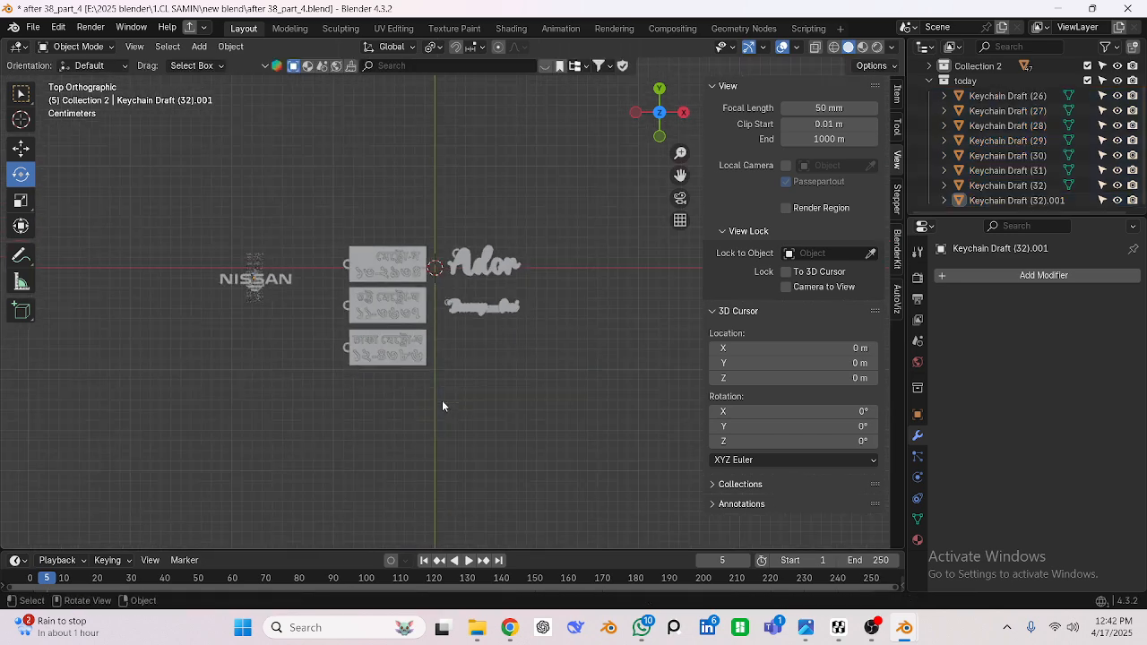
pyautogui.hotkey('ctrl', 's')
# Select Keychain Draft (31) and move it about 0.133 m in X and -0.024 m in Y onto the rectangular number-plate keychains.
pyautogui.scroll(6, 442, 400)
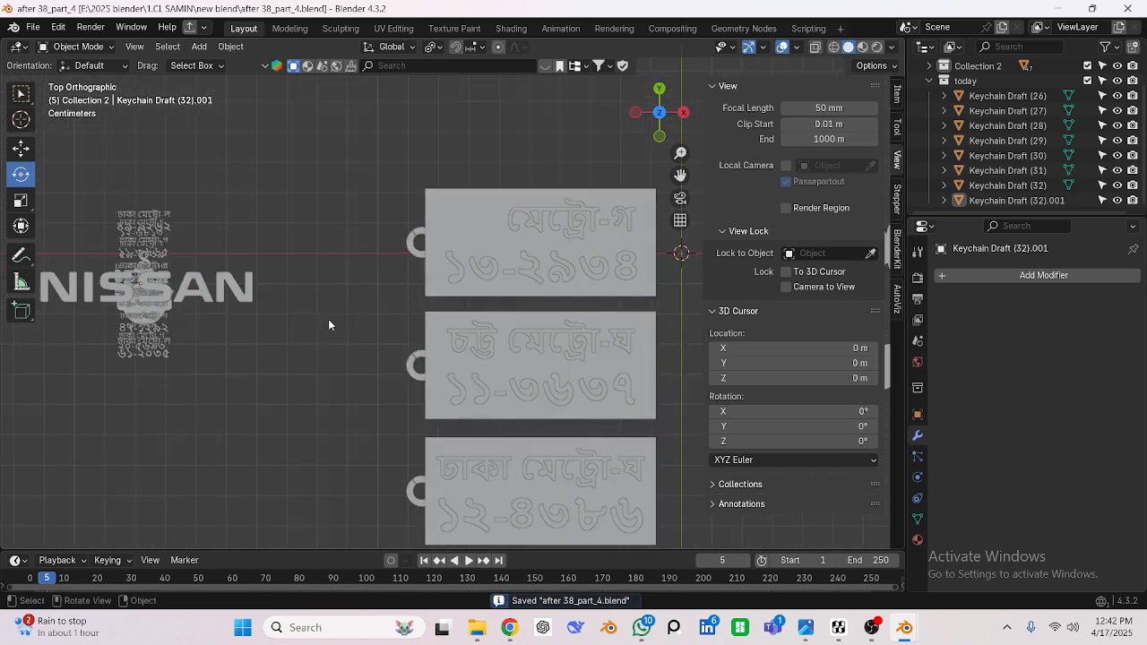
pyautogui.keyDown('shift'); pyautogui.moveTo(235, 255); pyautogui.dragTo(95, 202, button='middle'); pyautogui.keyUp('shift')
pyautogui.click(176, 218)
pyautogui.scroll(-4, 215, 240)
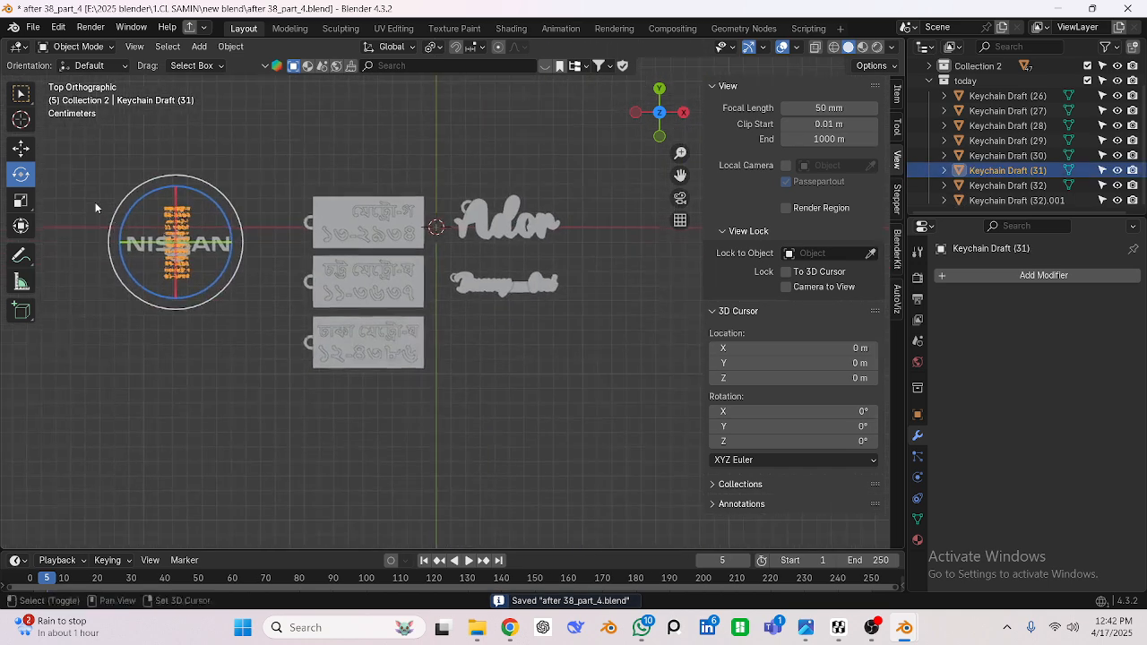
pyautogui.press('g')
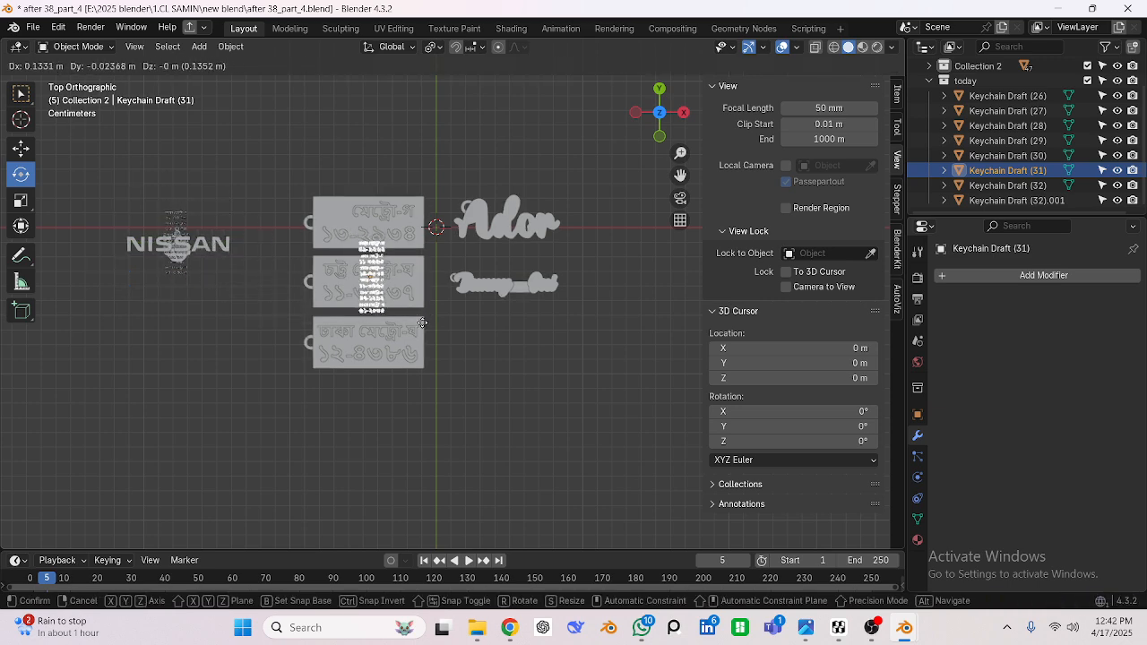
pyautogui.click(425, 325)
# Scale Keychain Draft (31) up by about 5.171 to compare its lettering with the existing number-plate keychains.
pyautogui.scroll(3, 367, 298)
pyautogui.keyDown('shift'); pyautogui.moveTo(366, 298); pyautogui.dragTo(433, 342, button='middle'); pyautogui.keyUp('shift')
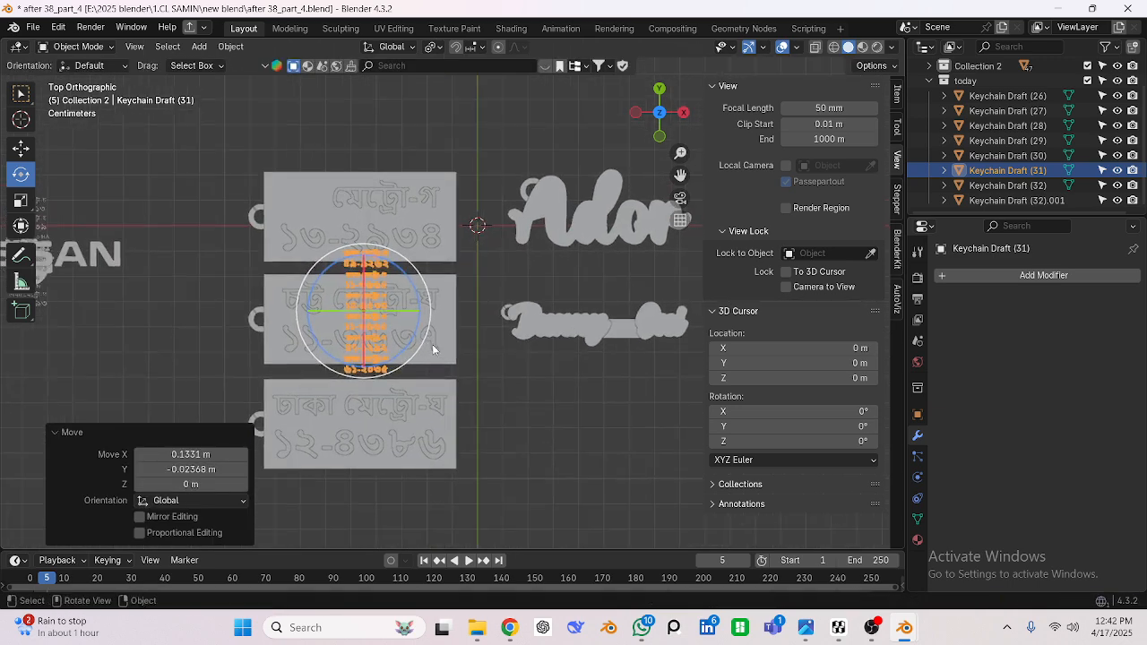
pyautogui.press('s')
pyautogui.click(700, 466)
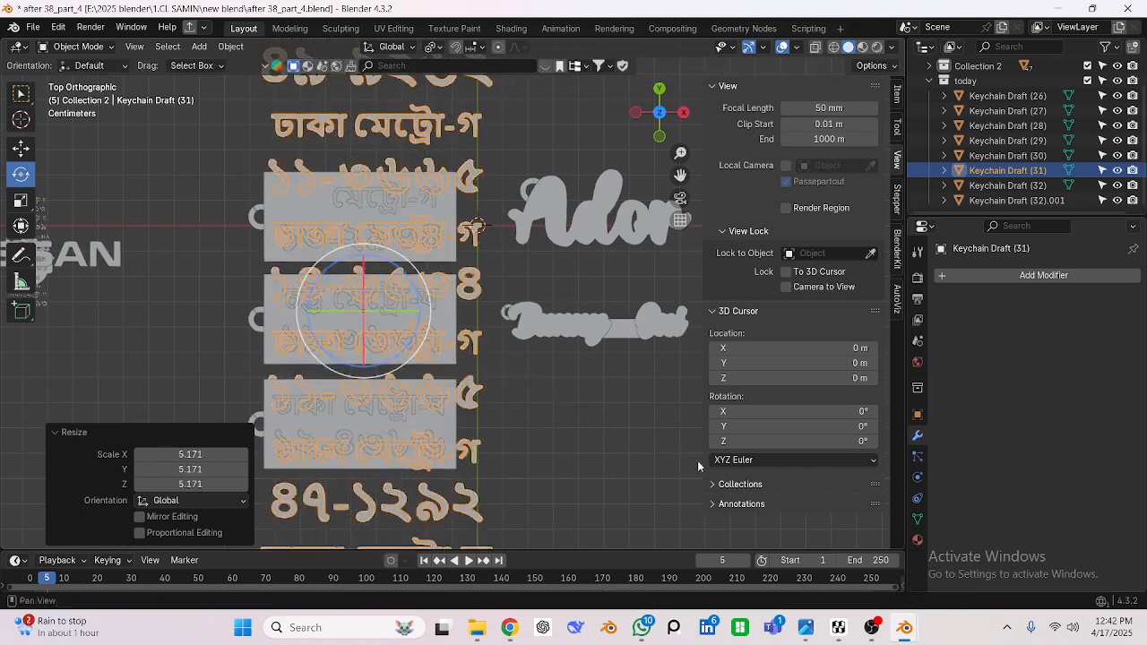
# Try to move Keychain Draft (31) about -0.007 m in X and -0.023 m in Y, and scale it by 0.767.
pyautogui.press('g')
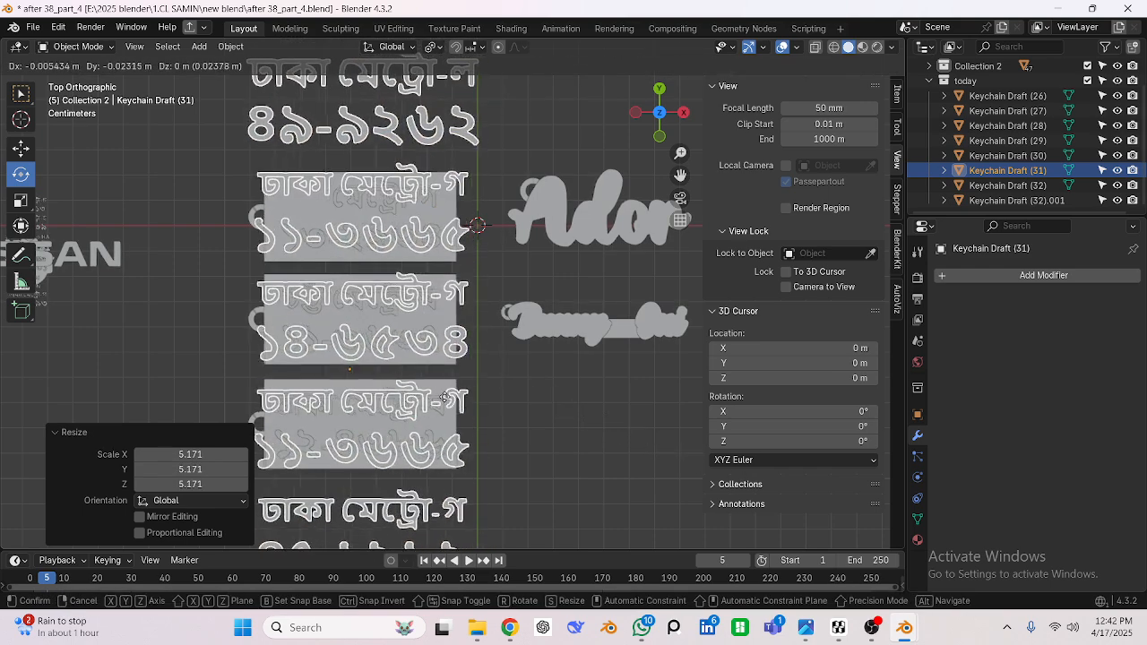
pyautogui.click(445, 402)
pyautogui.press('s')
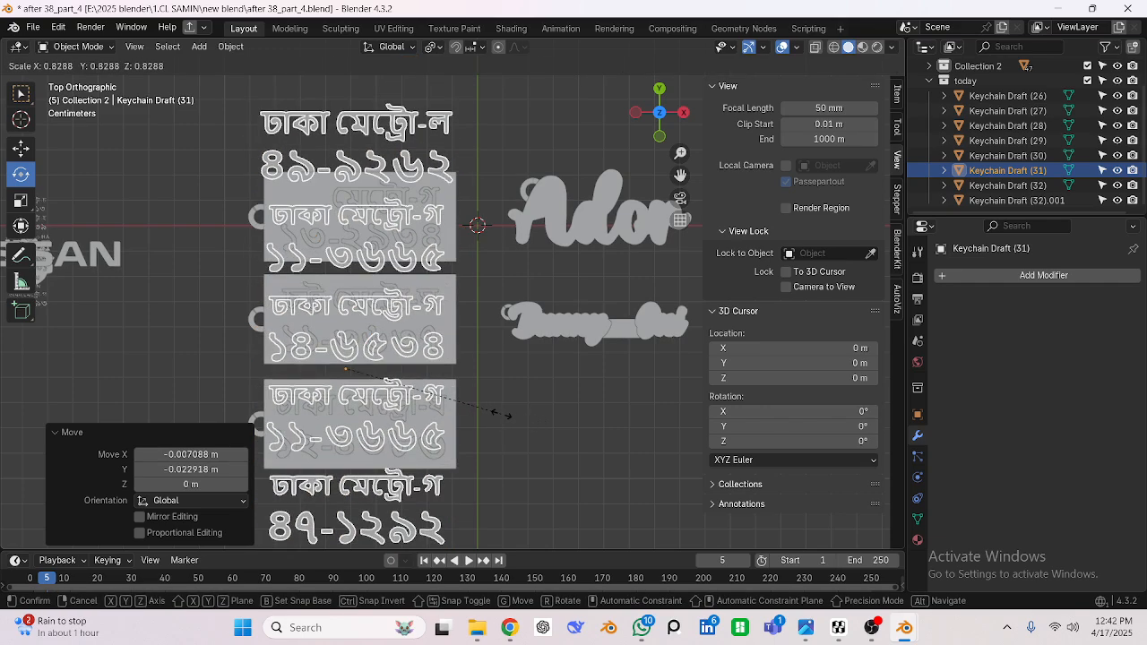
pyautogui.click(458, 395)
# Try to nudge Keychain Draft (31) about 0.0016 m in X and 0.0047 m in Y, rescale it by 1.001, and deselect it.
pyautogui.scroll(1, 449, 392)
pyautogui.press('g')
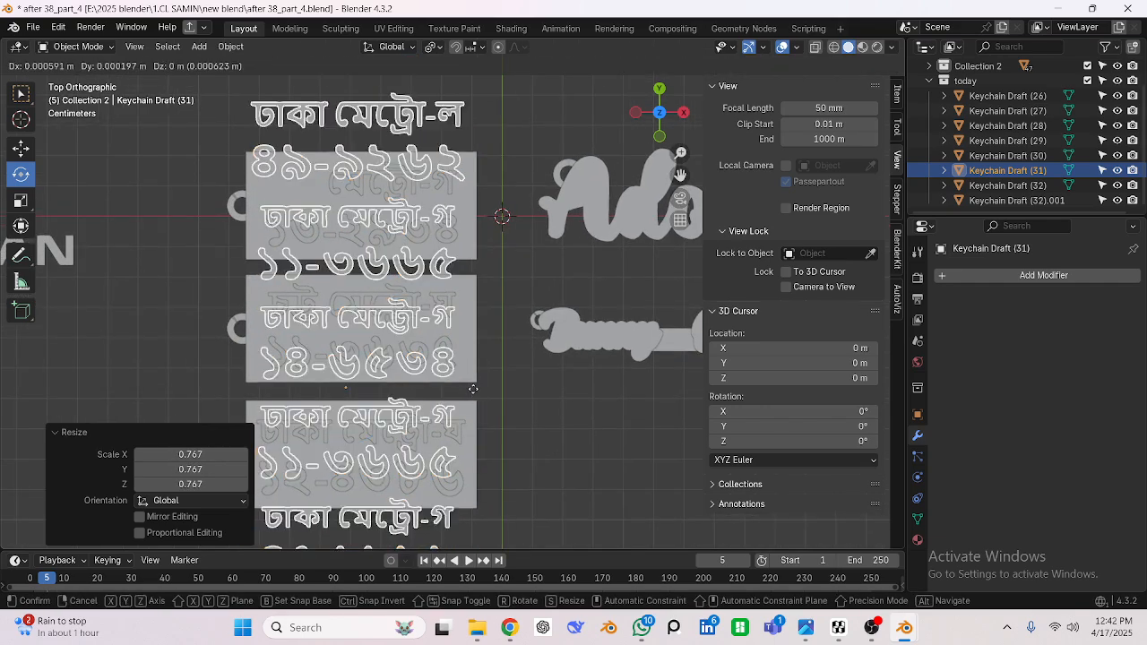
pyautogui.click(475, 381)
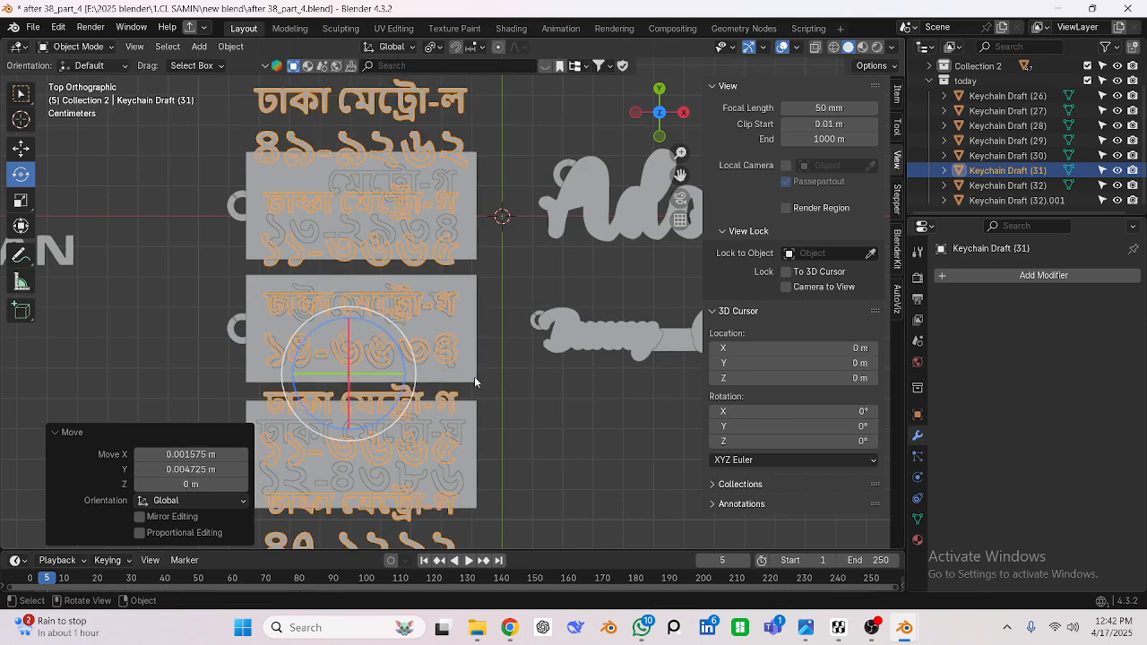
pyautogui.press('s')
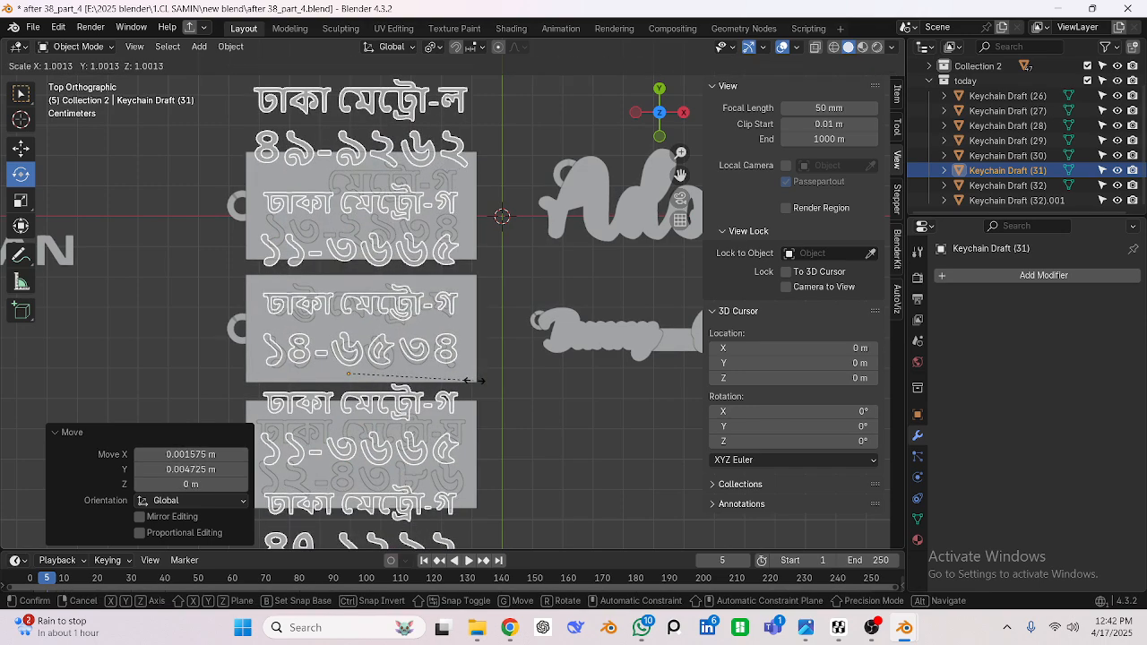
pyautogui.click(465, 378)
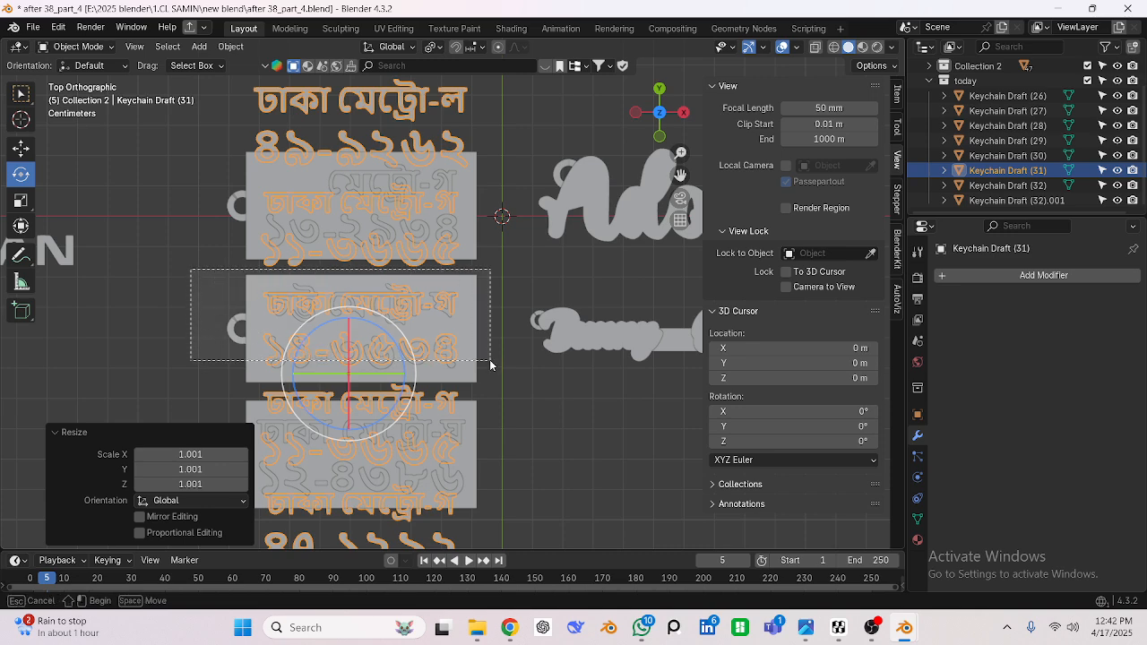
pyautogui.moveTo(491, 365); pyautogui.dragTo(524, 390)
# Locate and select the small Keychain Draft (32).001 lettering over the NISSAN model.
pyautogui.scroll(-5, 524, 391)
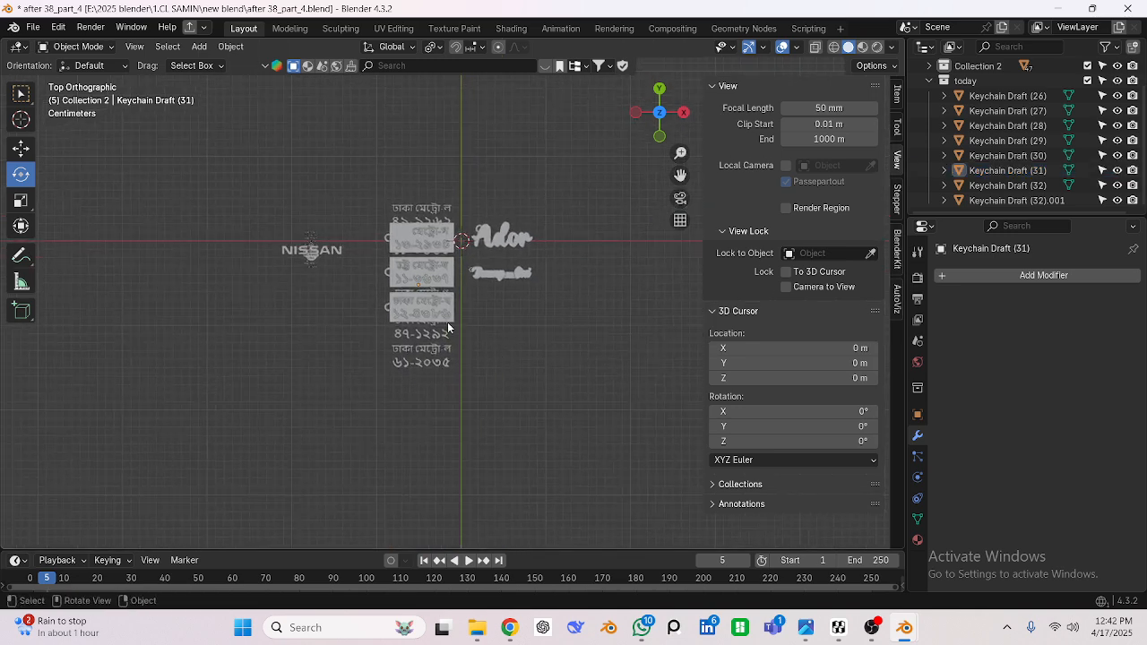
pyautogui.scroll(4, 453, 322)
pyautogui.scroll(-2, 520, 371)
pyautogui.scroll(2, 531, 380)
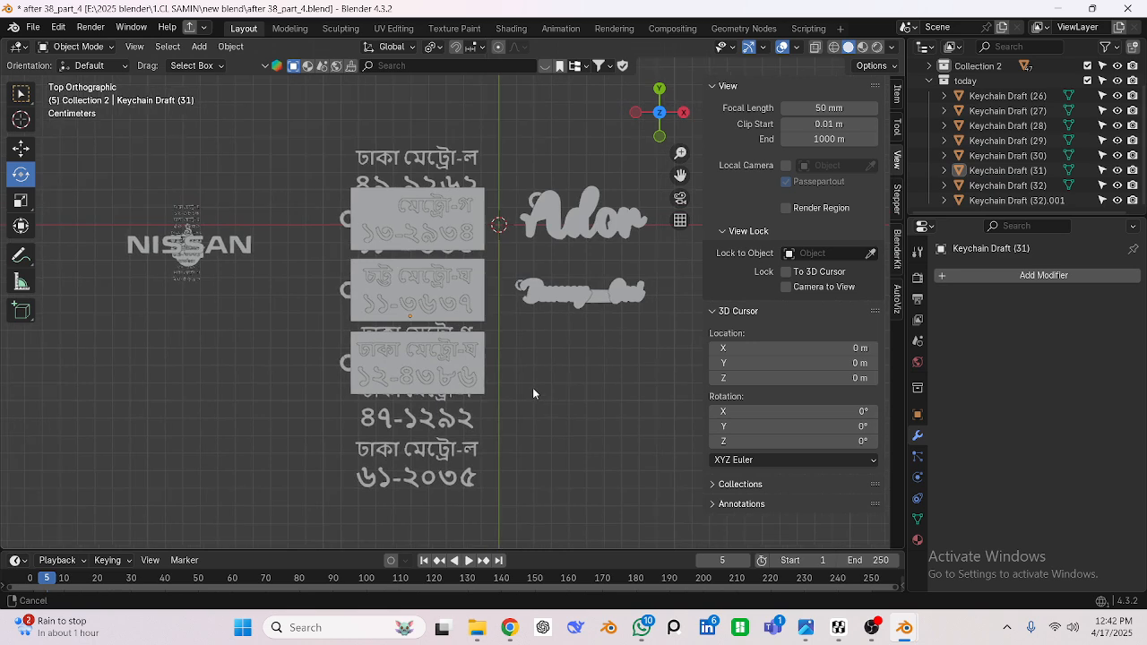
pyautogui.scroll(-2, 533, 393)
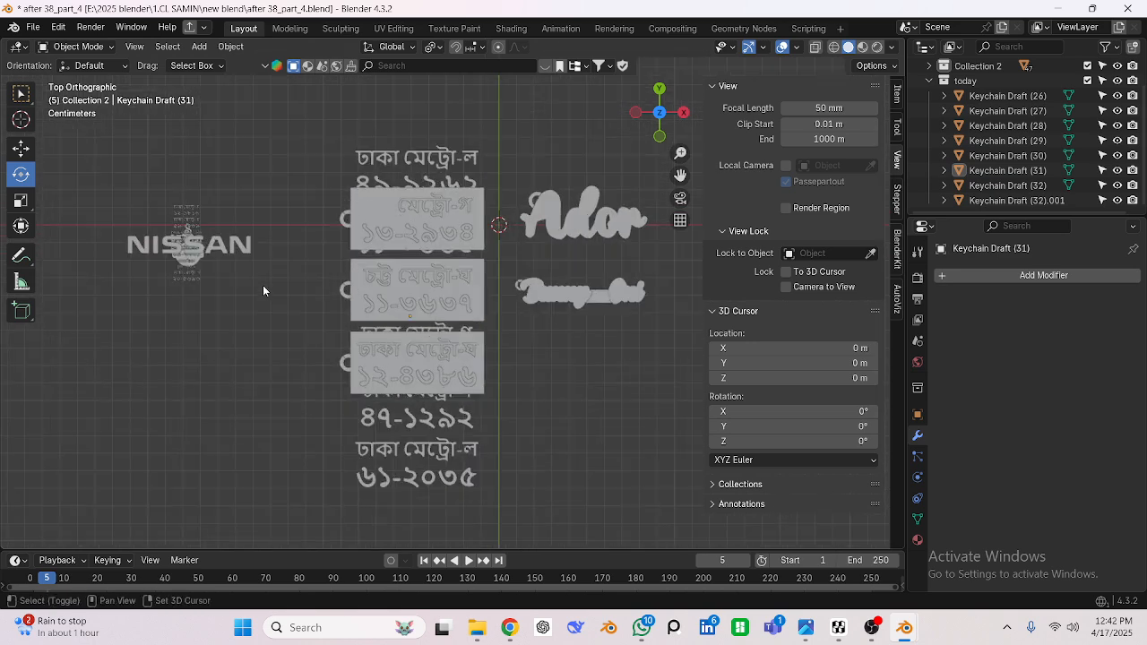
pyautogui.scroll(5, 268, 309)
pyautogui.click(140, 261)
pyautogui.scroll(-4, 211, 288)
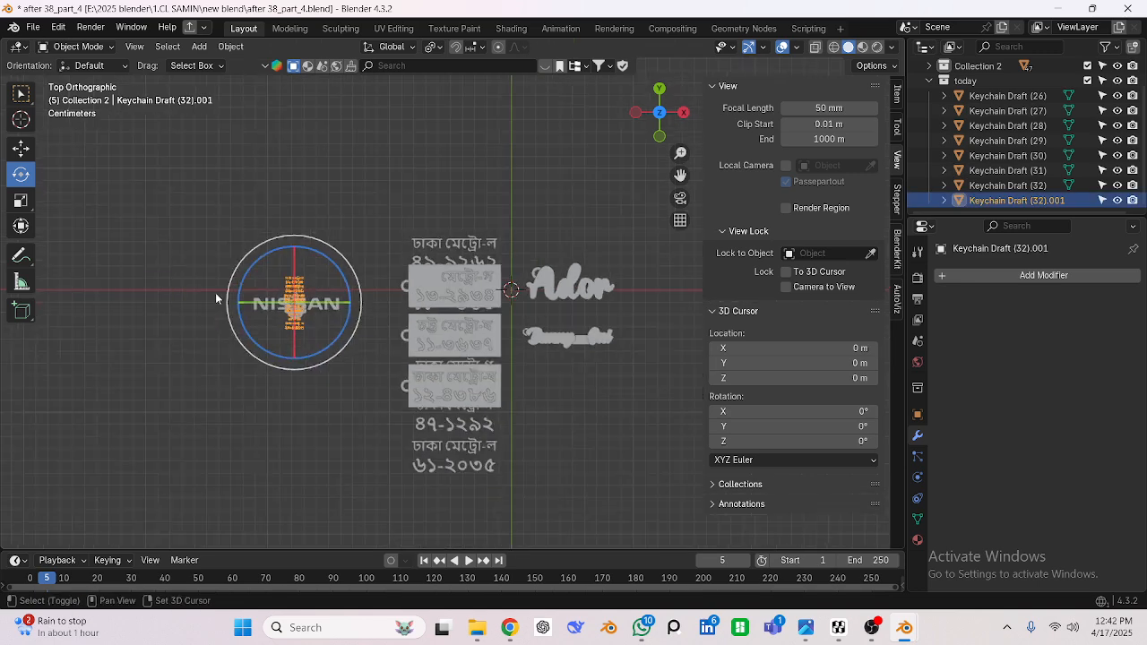
pyautogui.keyDown('shift'); pyautogui.moveTo(215, 292); pyautogui.dragTo(226, 262, button='middle'); pyautogui.keyUp('shift')
pyautogui.scroll(2, 224, 283)
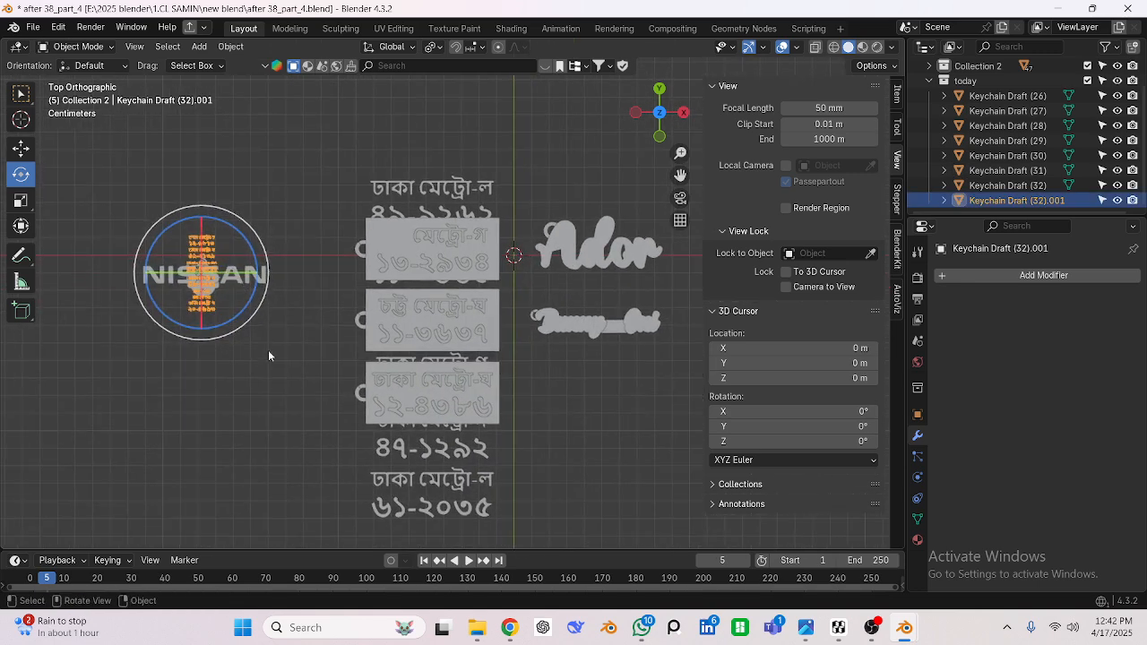
# Undo the latest selections, scalings and moves of Keychain Draft (31) back to its small form over the NISSAN lettering.
pyautogui.hotkey('ctrl', 'z')
pyautogui.hotkey('ctrl', 'z')
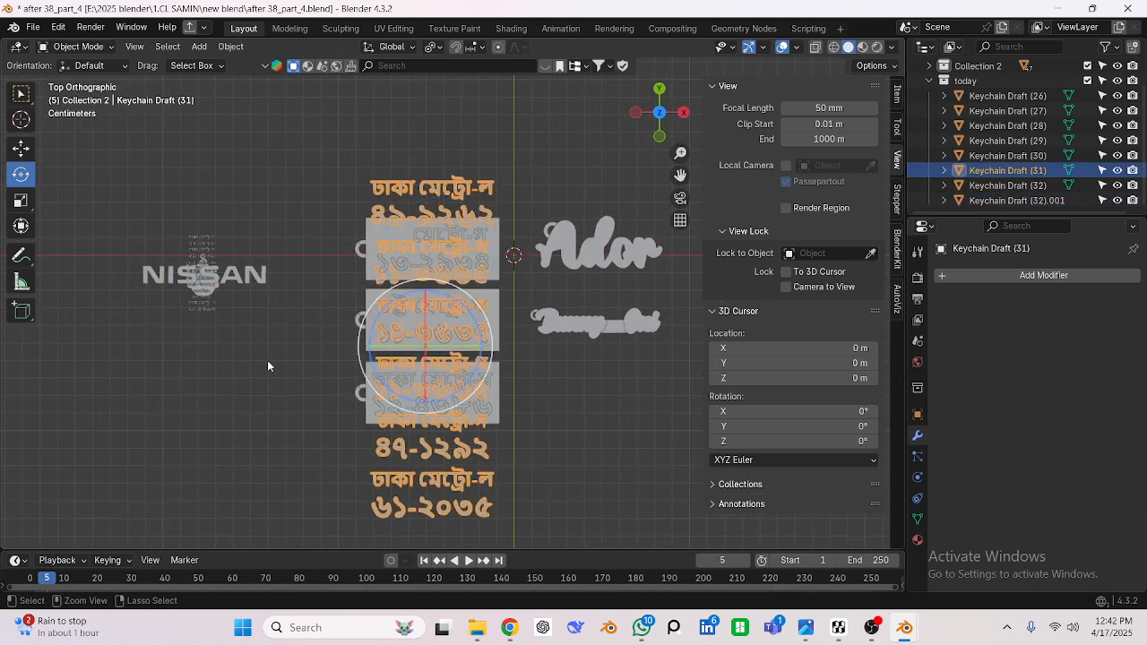
pyautogui.hotkey('ctrl', 'z')
pyautogui.hotkey('ctrl', 'z')
pyautogui.hotkey('ctrl', 'z')
pyautogui.hotkey('ctrl', 'z')
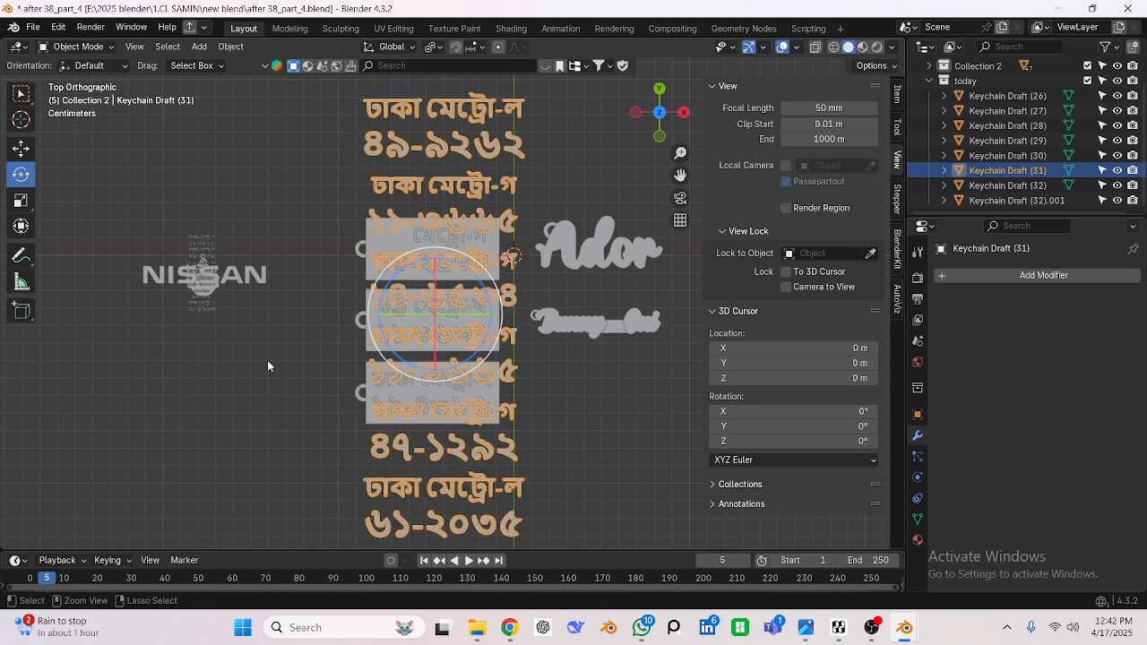
pyautogui.hotkey('ctrl', 'z')
# Select Keychain Draft (31) and (32).001 together and move them about 0.127 m in X and -0.02 m in Y onto the number-plate keychains.
pyautogui.scroll(2, 249, 196)
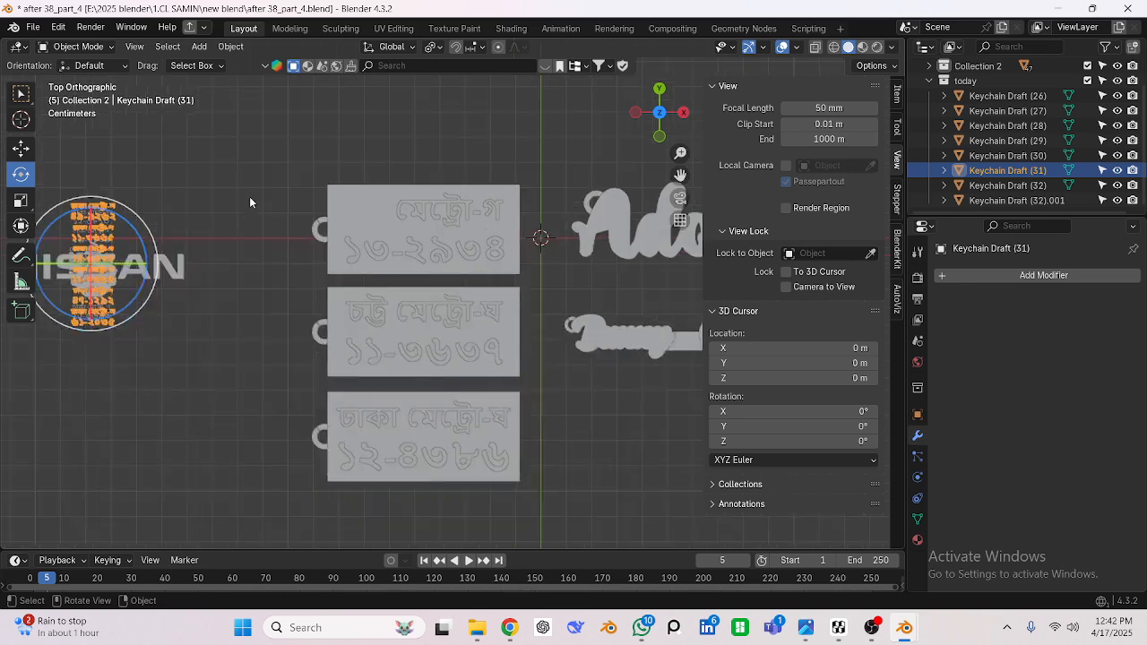
pyautogui.keyDown('shift'); pyautogui.moveTo(250, 197); pyautogui.dragTo(355, 211, button='middle'); pyautogui.keyUp('shift')
pyautogui.moveTo(110, 161); pyautogui.dragTo(256, 265)
pyautogui.scroll(-3, 255, 265)
pyautogui.keyDown('shift'); pyautogui.moveTo(257, 267); pyautogui.dragTo(125, 218, button='middle'); pyautogui.keyUp('shift')
pyautogui.press('g')
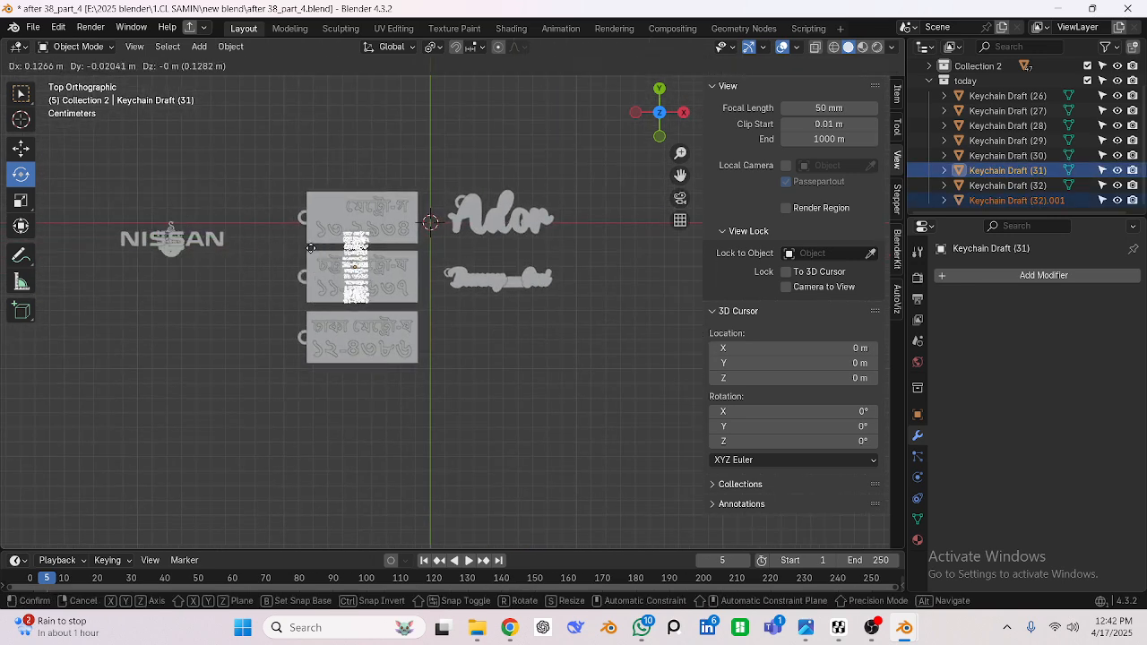
pyautogui.click(311, 248)
# Scale Keychain Draft (31) and (32).001 up together by 6.7 over the number-plate keychains.
pyautogui.press('s')
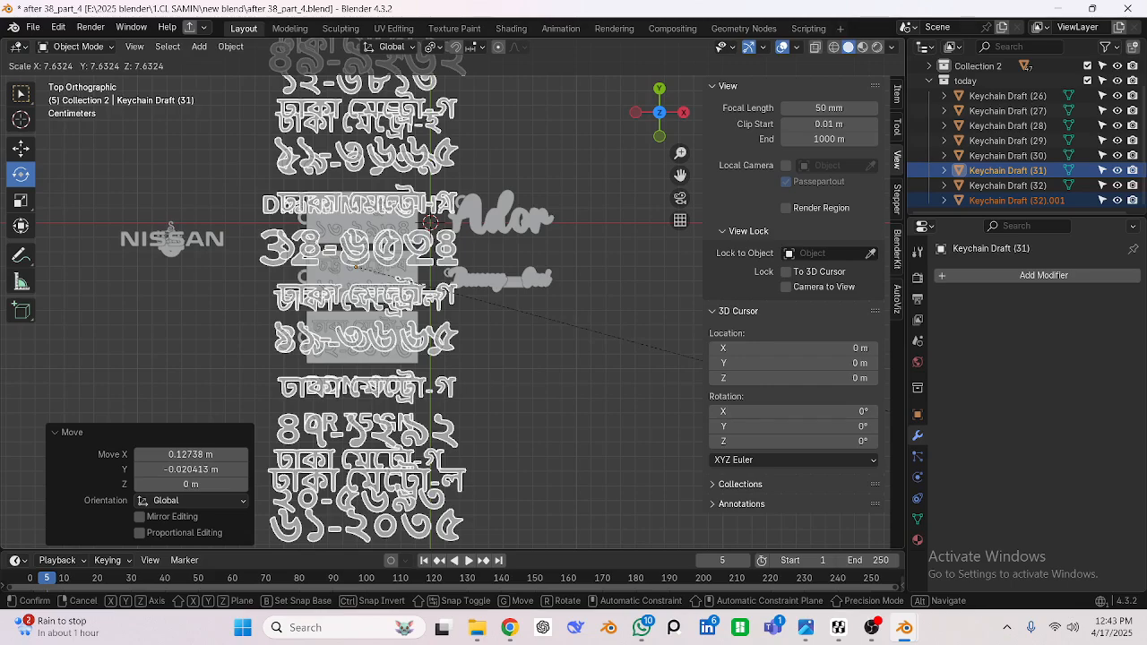
pyautogui.click(15, 450)
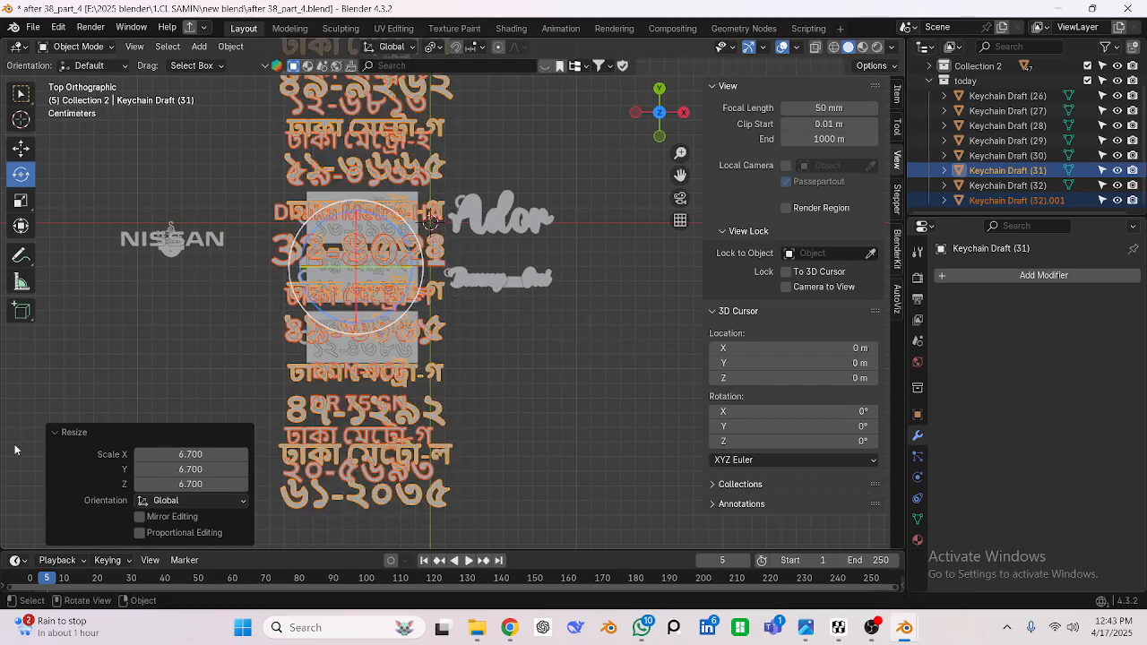
pyautogui.scroll(3, 377, 303)
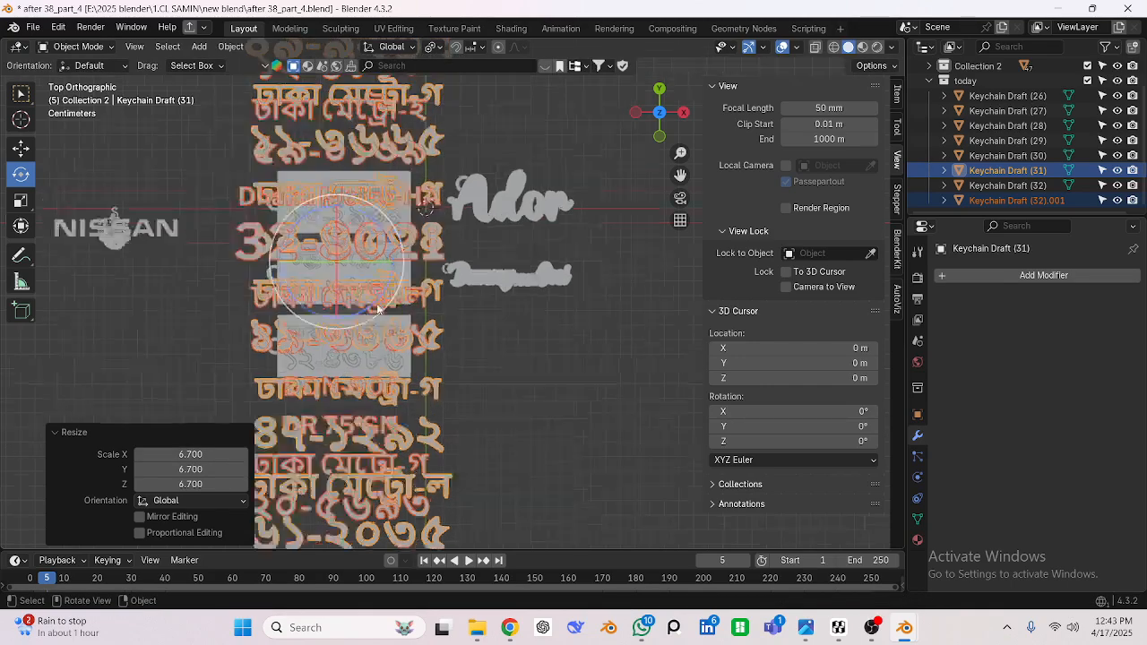
pyautogui.keyDown('shift'); pyautogui.moveTo(377, 302); pyautogui.dragTo(448, 392, button='middle'); pyautogui.keyUp('shift')
pyautogui.scroll(-3, 448, 394)
pyautogui.scroll(-3, 449, 396)
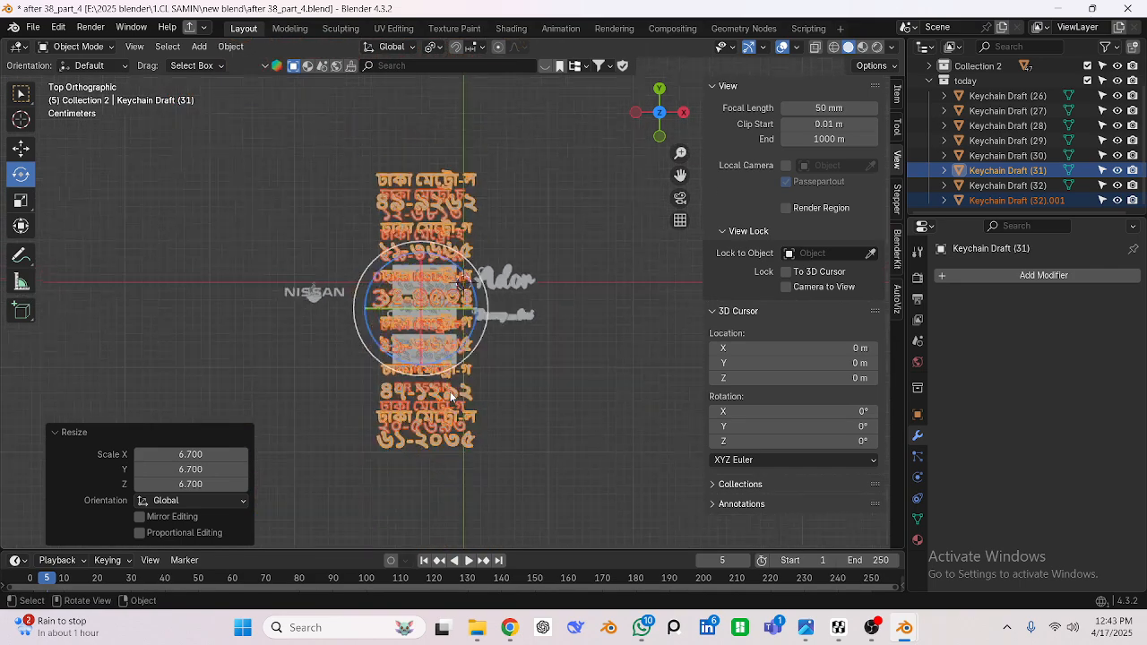
# Scale both selected lettering drafts down by 0.597 to fit the width of the number-plate keychains.
pyautogui.scroll(7, 448, 381)
pyautogui.keyDown('shift'); pyautogui.moveTo(425, 321); pyautogui.dragTo(421, 216, button='middle'); pyautogui.keyUp('shift')
pyautogui.press('s')
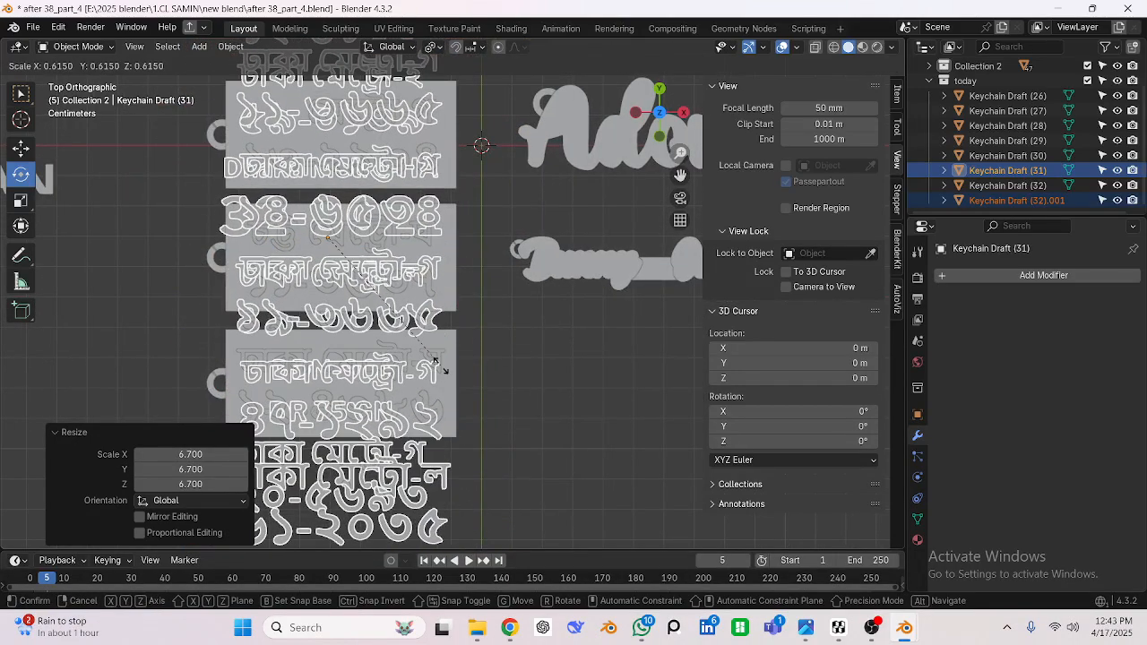
pyautogui.click(437, 364)
# Shift both lettering drafts about 0.0016 m in X and 0.011 m in Y over the plates, and scale them by 1.027.
pyautogui.press('g')
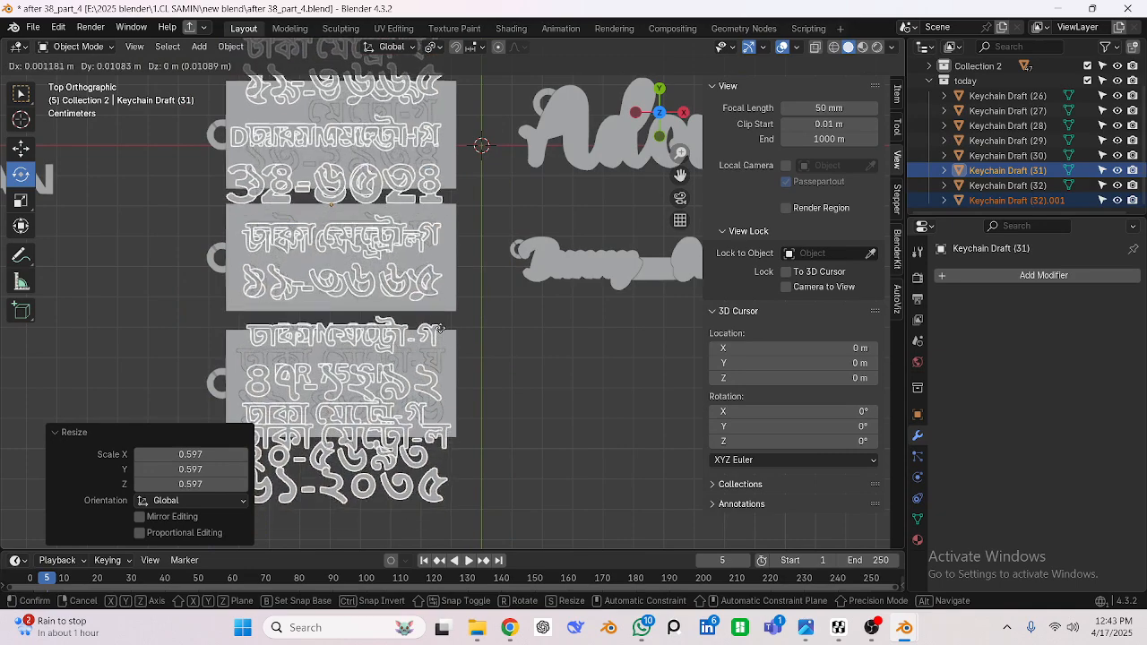
pyautogui.click(437, 328)
pyautogui.press('g')
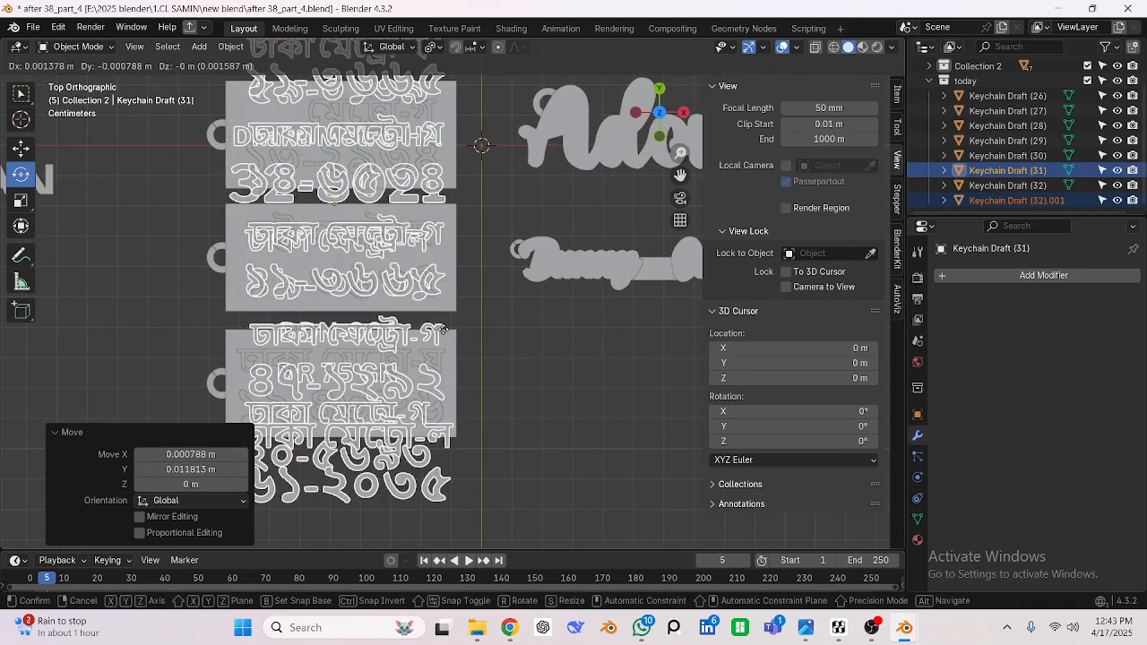
pyautogui.click(440, 329)
pyautogui.press('s')
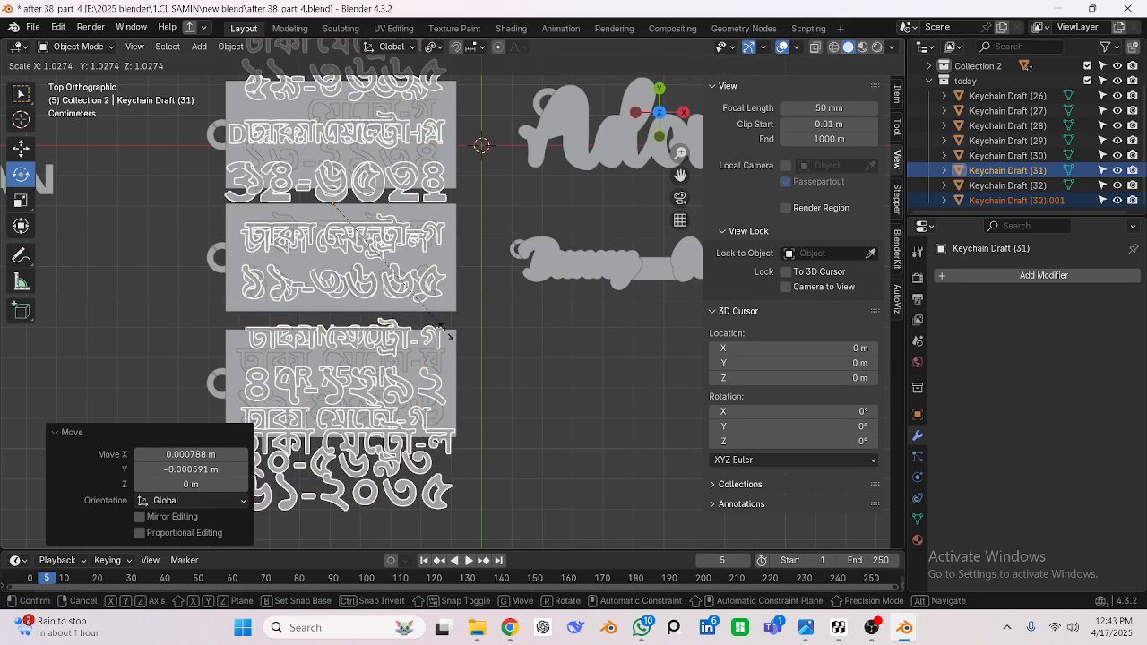
pyautogui.click(445, 330)
pyautogui.scroll(-7, 445, 330)
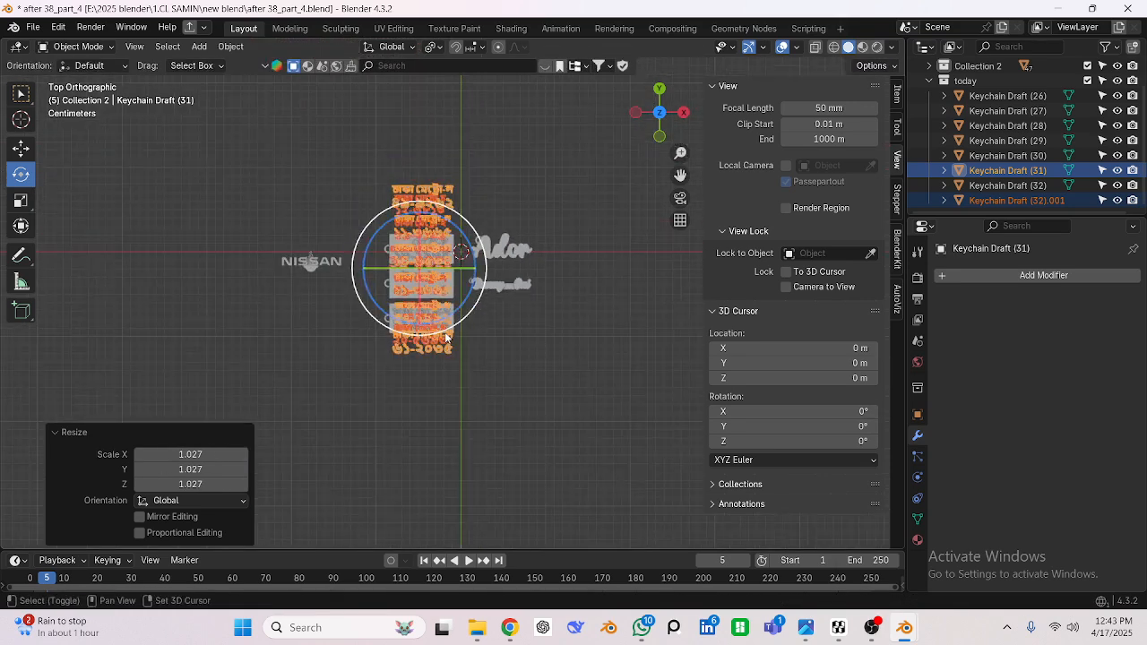
pyautogui.click(444, 345)
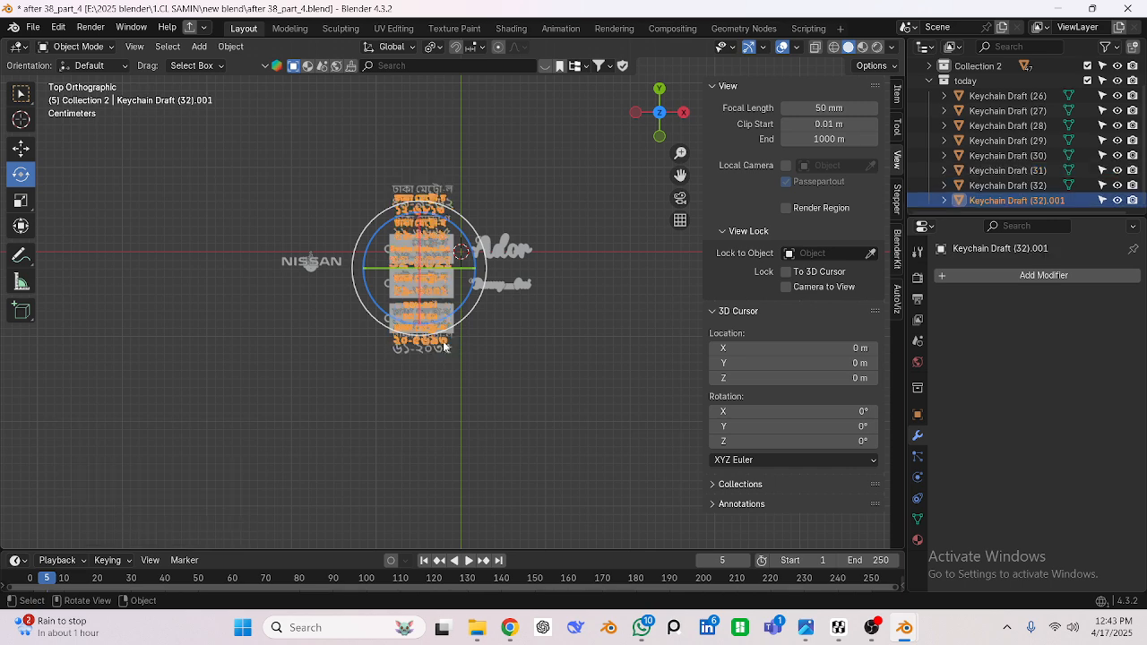
pyautogui.press('g')
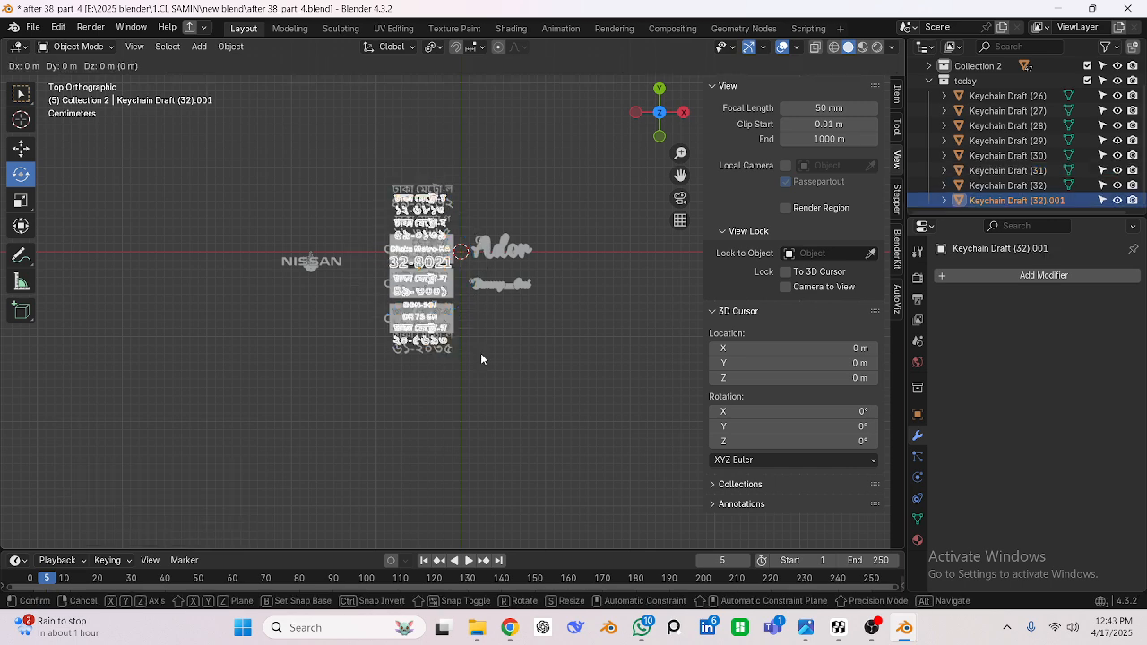
pyautogui.click(480, 353)
# Select the two script-name keychain models beside the number plates and delete them.
pyautogui.moveTo(531, 207); pyautogui.dragTo(496, 317)
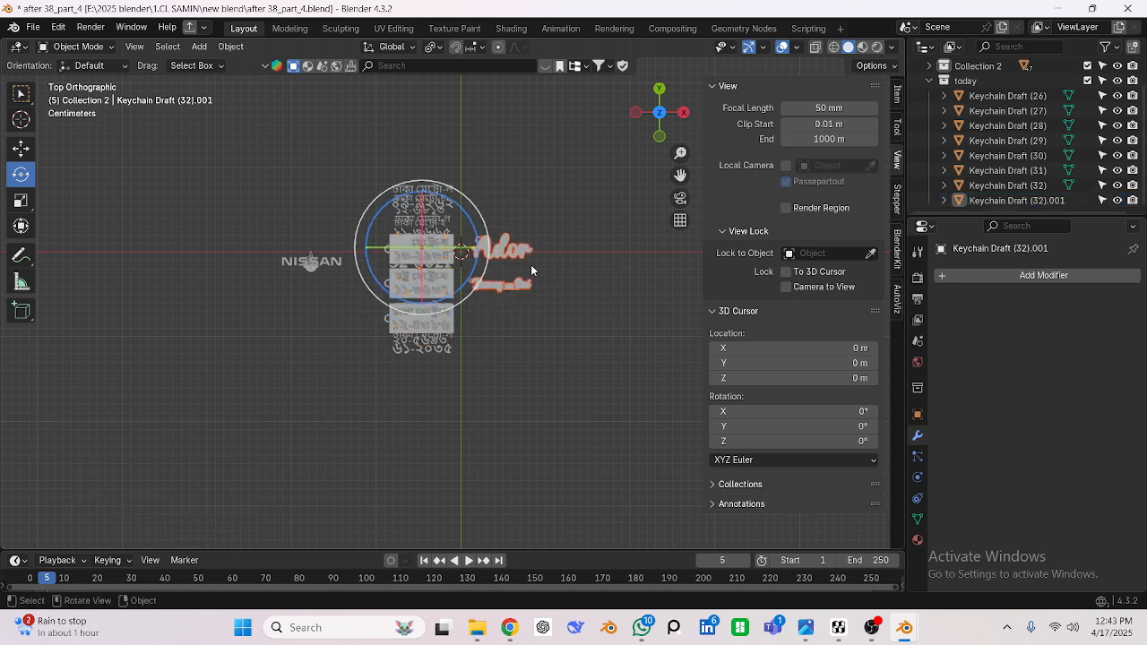
pyautogui.press('x')
pyautogui.click(492, 288)
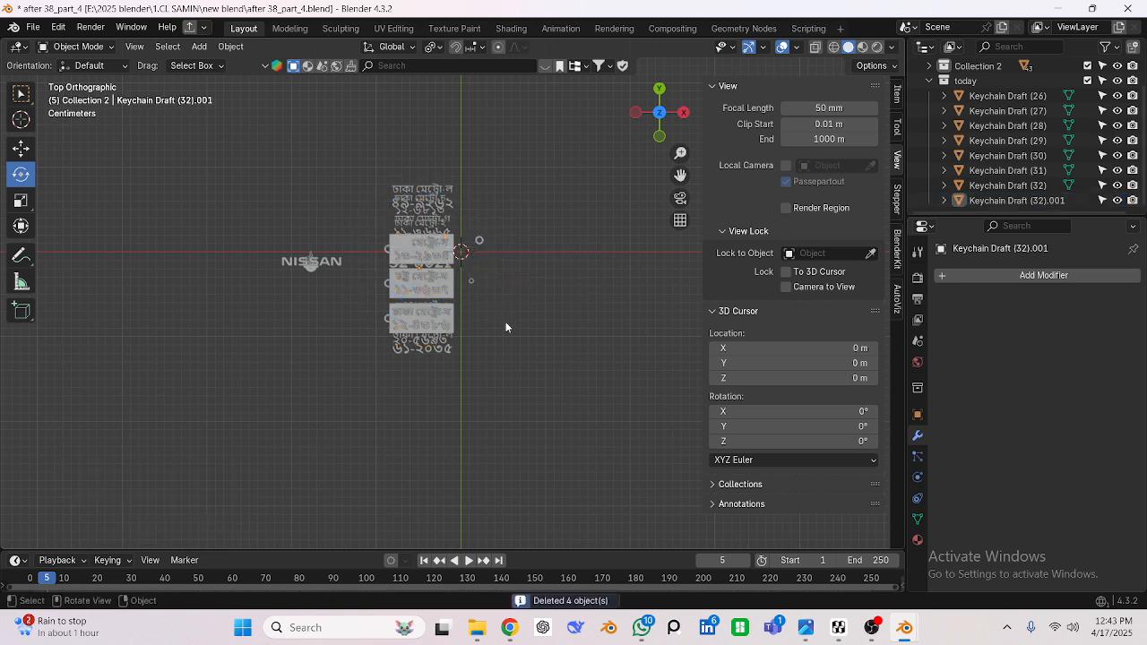
# Move Keychain Draft (31) about 0.112 m along X, clear of the number-plate keychains.
pyautogui.click(439, 189)
pyautogui.press('g')
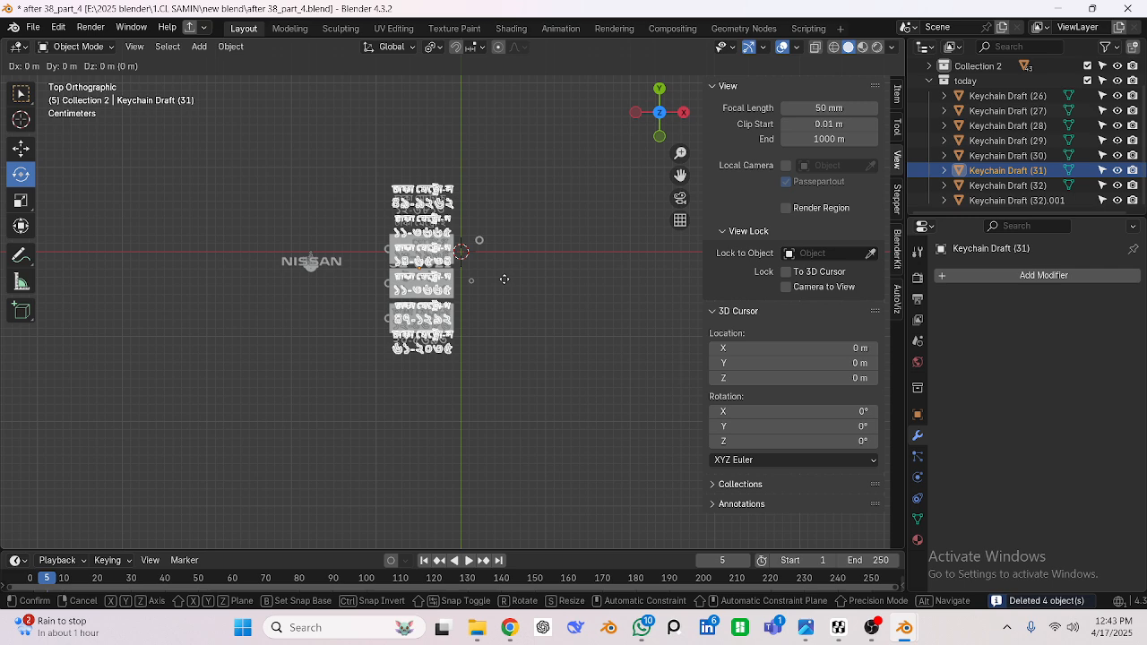
pyautogui.press('x')
pyautogui.click(601, 285)
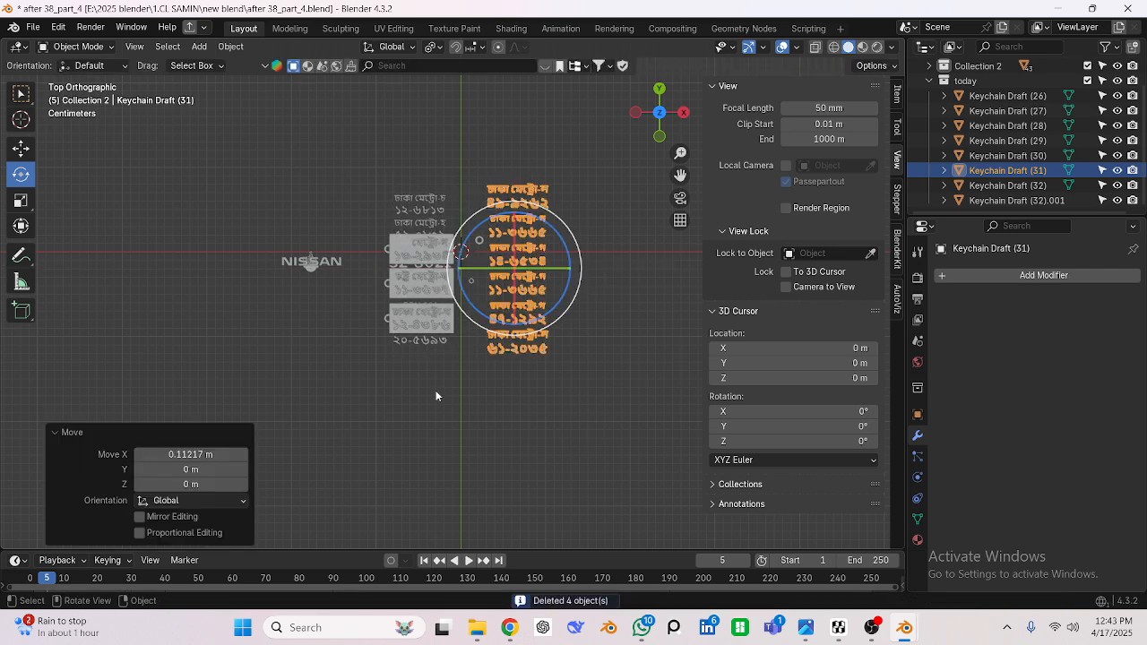
# Move Keychain Draft (32).001 along negative X off the number-plate keychains toward the NISSAN lettering, and deselect it.
pyautogui.scroll(3, 414, 375)
pyautogui.click(391, 409)
pyautogui.click(392, 383)
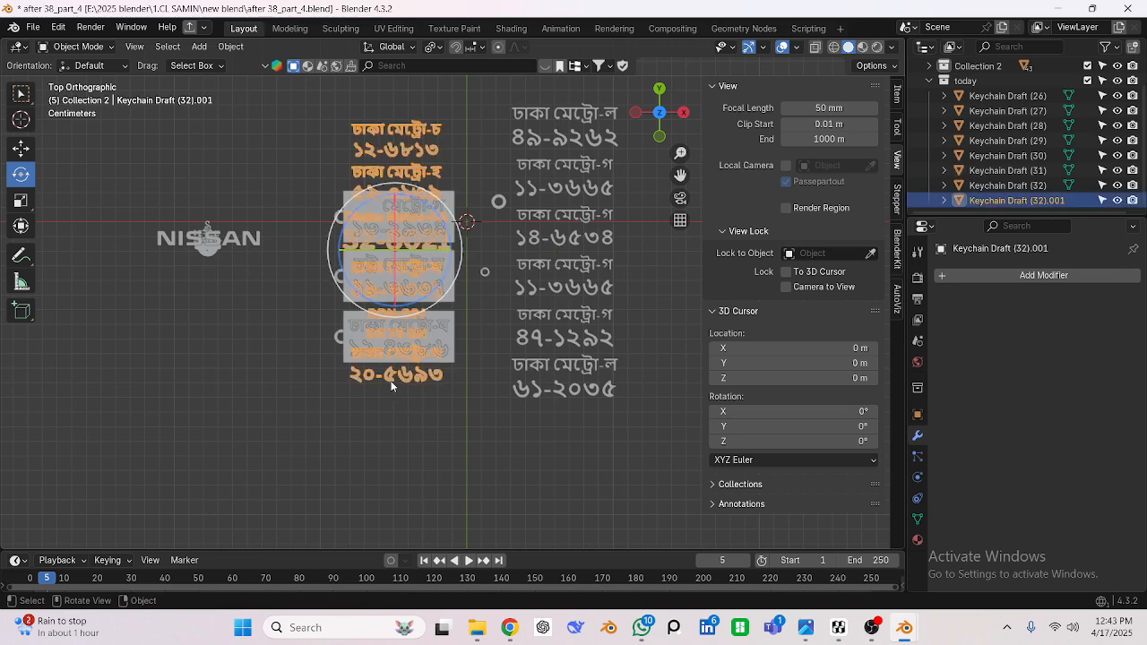
pyautogui.scroll(-5, 385, 385)
pyautogui.scroll(3, 378, 396)
pyautogui.press('g')
pyautogui.press('x')
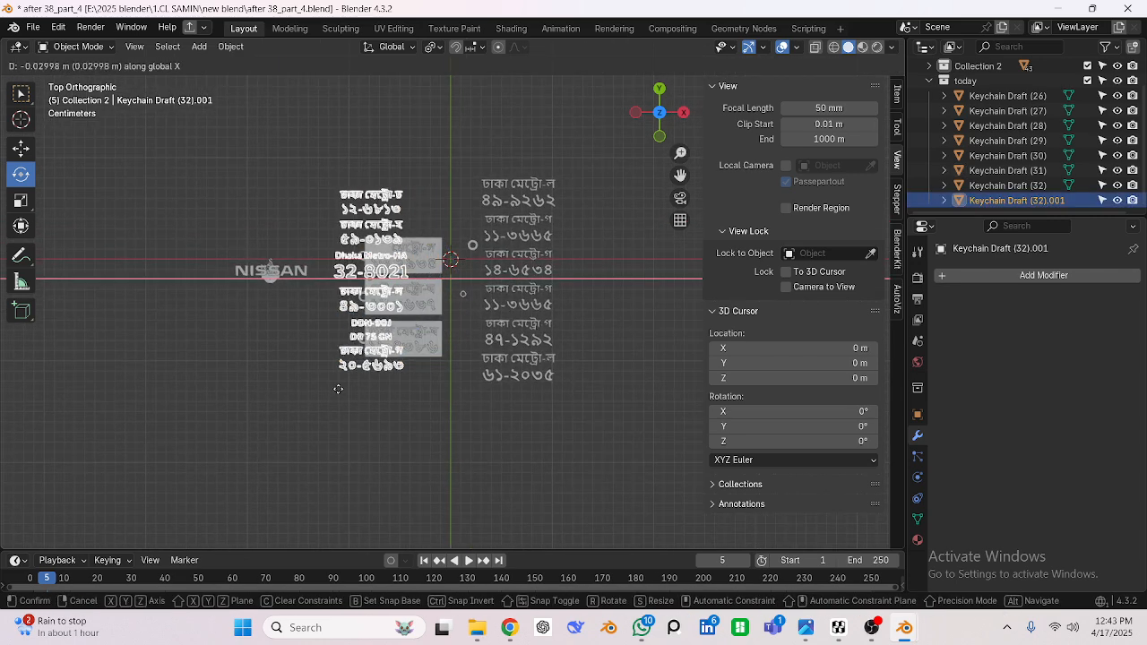
pyautogui.click(298, 386)
pyautogui.click(179, 323)
# Box-select the NISSAN lettering and the drafts overlapping it, Keychain Draft (26) to (30), and move them about 0.03 m along negative Y.
pyautogui.scroll(4, 179, 323)
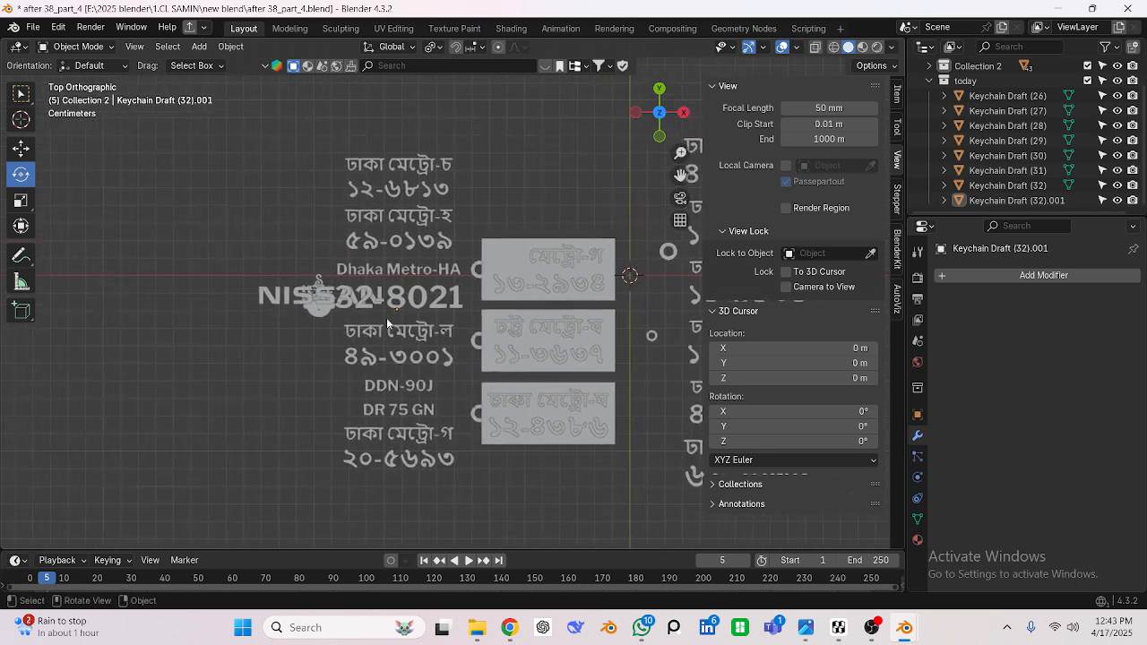
pyautogui.scroll(2, 196, 335)
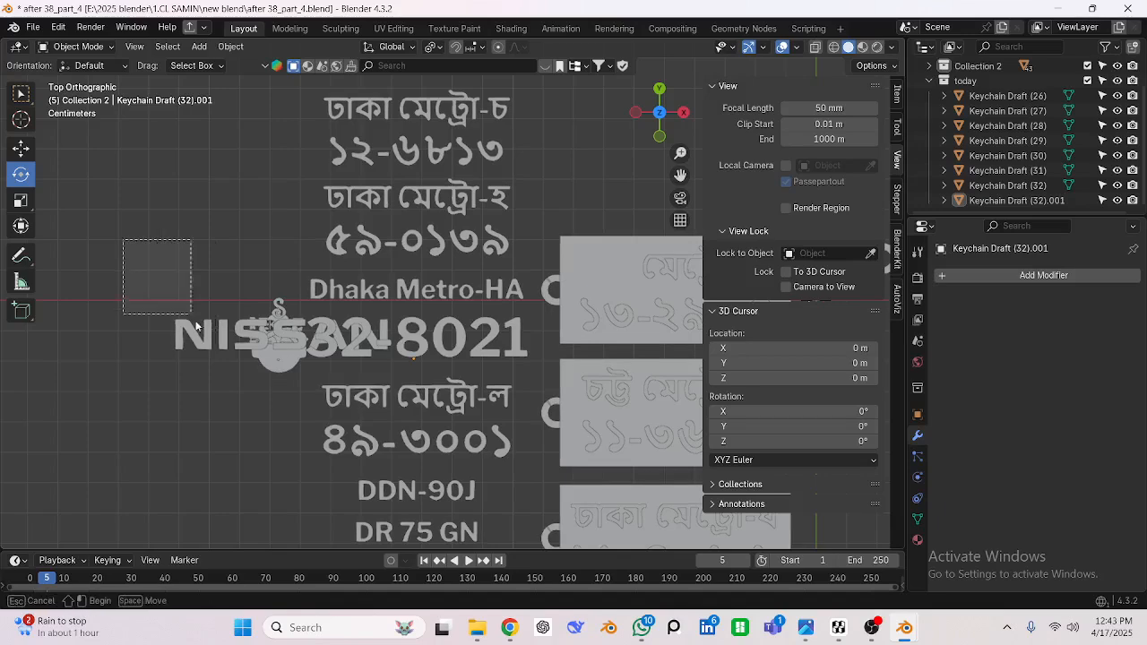
pyautogui.click(245, 386)
pyautogui.scroll(-3, 246, 386)
pyautogui.moveTo(283, 208); pyautogui.dragTo(448, 494)
pyautogui.keyDown('ctrl'); pyautogui.moveTo(478, 228); pyautogui.dragTo(477, 231); pyautogui.keyUp('ctrl')
pyautogui.scroll(2, 451, 292)
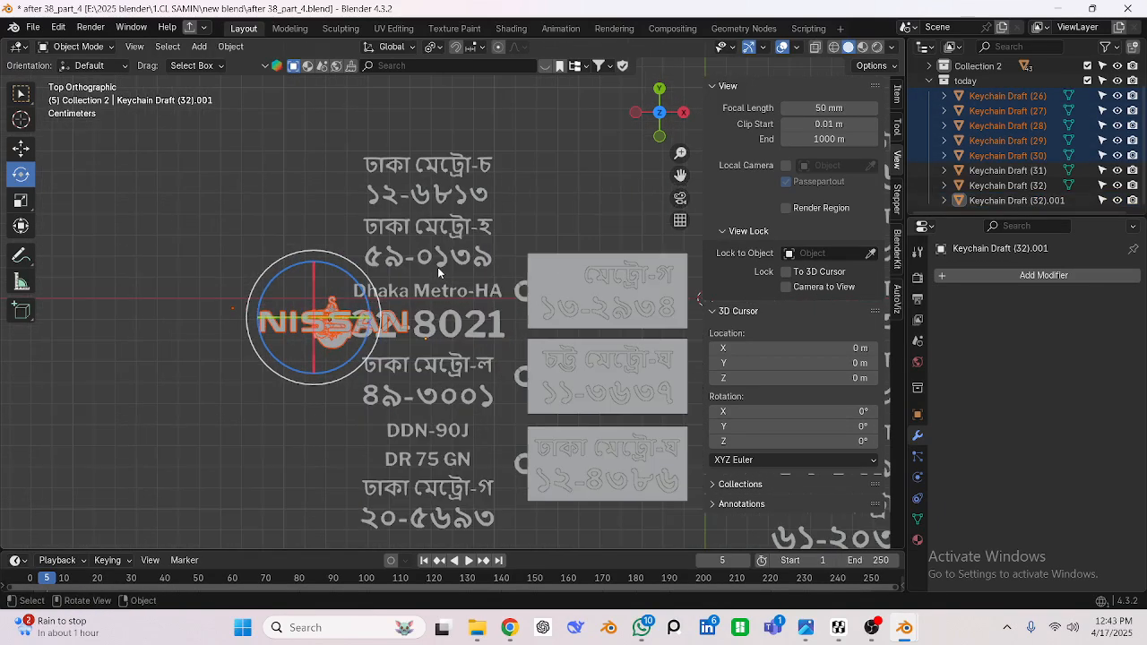
pyautogui.keyDown('shift'); pyautogui.moveTo(435, 267); pyautogui.dragTo(348, 228, button='middle'); pyautogui.keyUp('shift')
pyautogui.press('g')
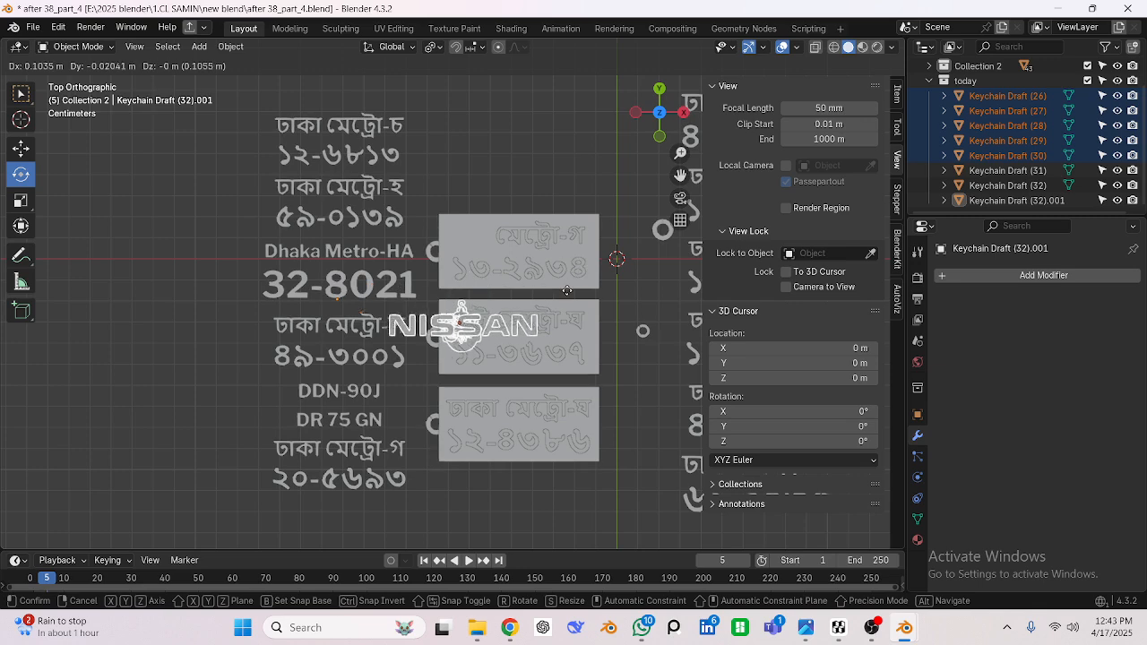
pyautogui.press('x')
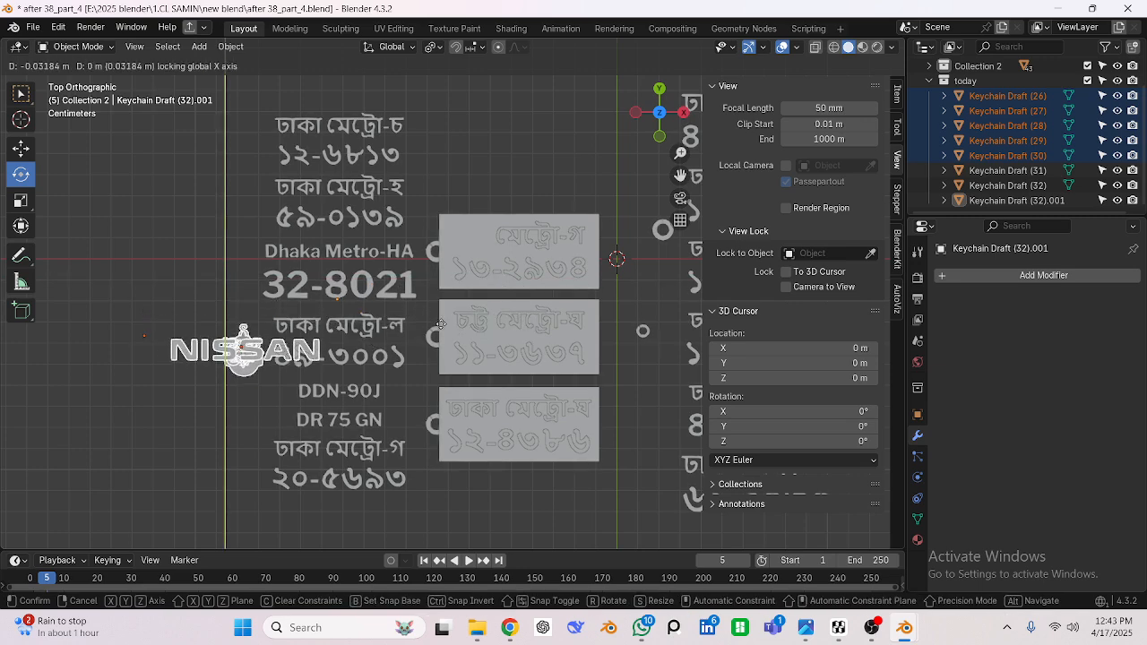
pyautogui.click(438, 319)
# Move the selected NISSAN lettering and overlapping drafts into the empty area above the number-plate keychains, and deselect them.
pyautogui.scroll(-3, 438, 321)
pyautogui.moveTo(438, 325); pyautogui.dragTo(404, 396, button='middle')
pyautogui.press('KP_7')
pyautogui.press('KP_7')
pyautogui.scroll(3, 413, 359)
pyautogui.press('g')
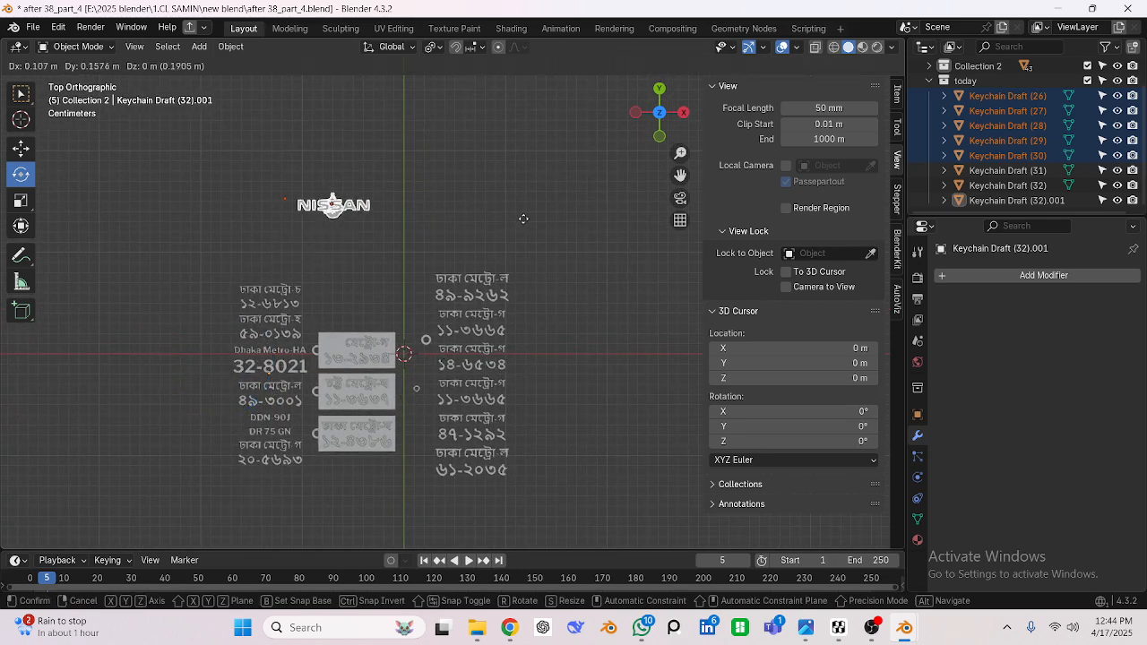
pyautogui.click(557, 200)
pyautogui.click(373, 252)
# Move only the NISSAN lettering about 0.195 m in X and -0.117 m in Y, beside the outer number-plate column.
pyautogui.scroll(2, 363, 161)
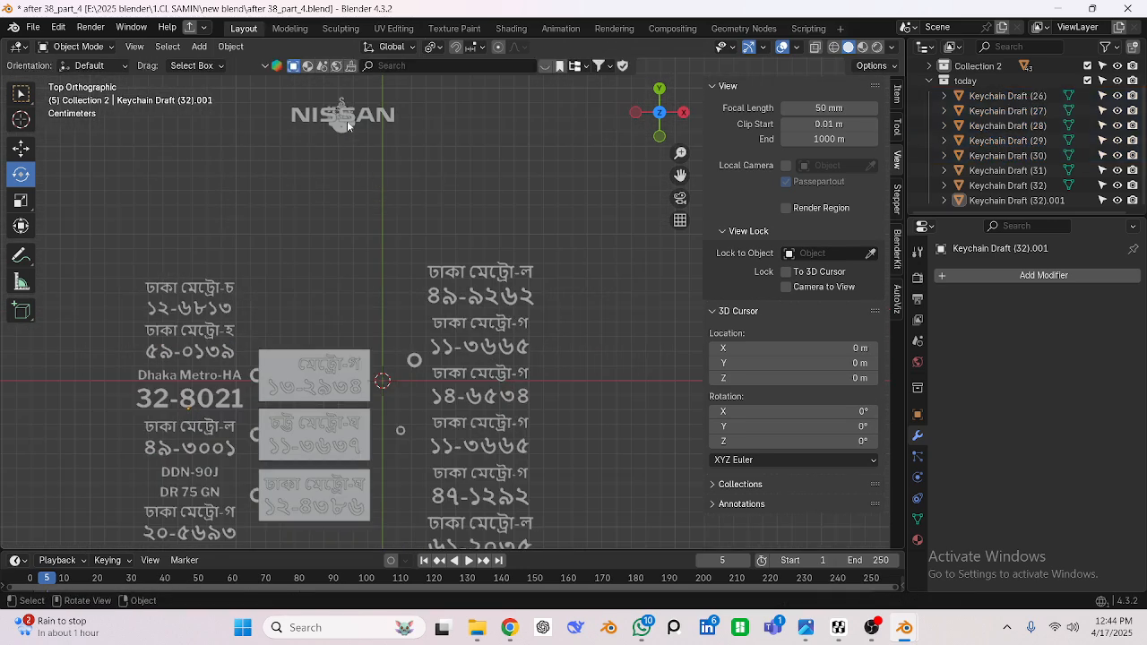
pyautogui.moveTo(370, 136); pyautogui.dragTo(372, 151)
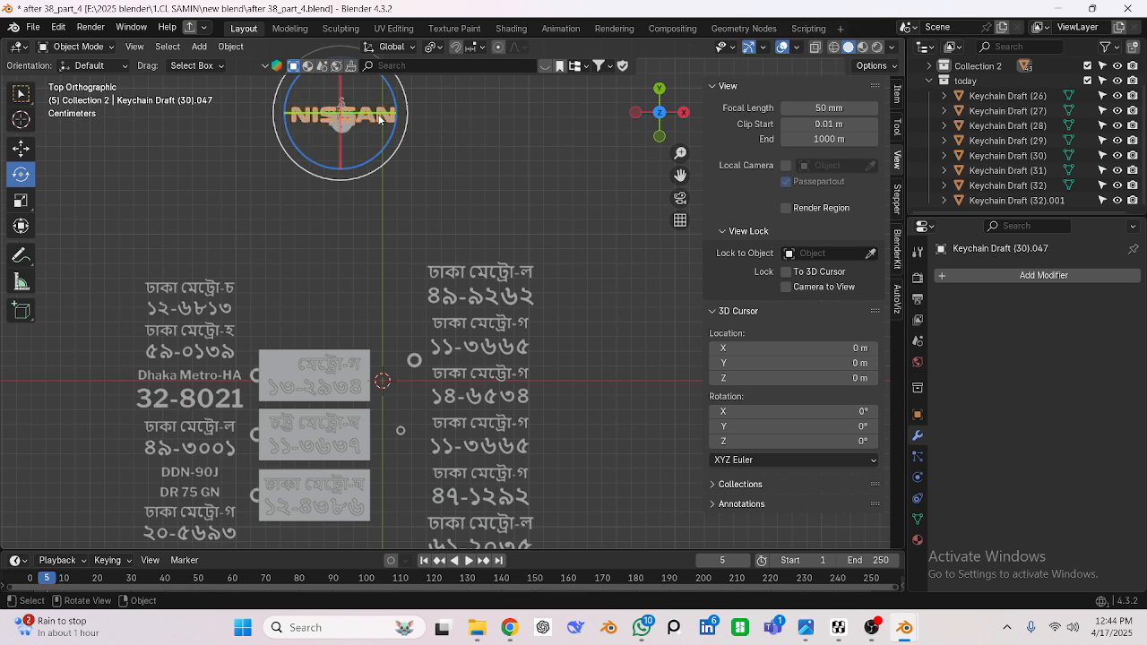
pyautogui.press('g')
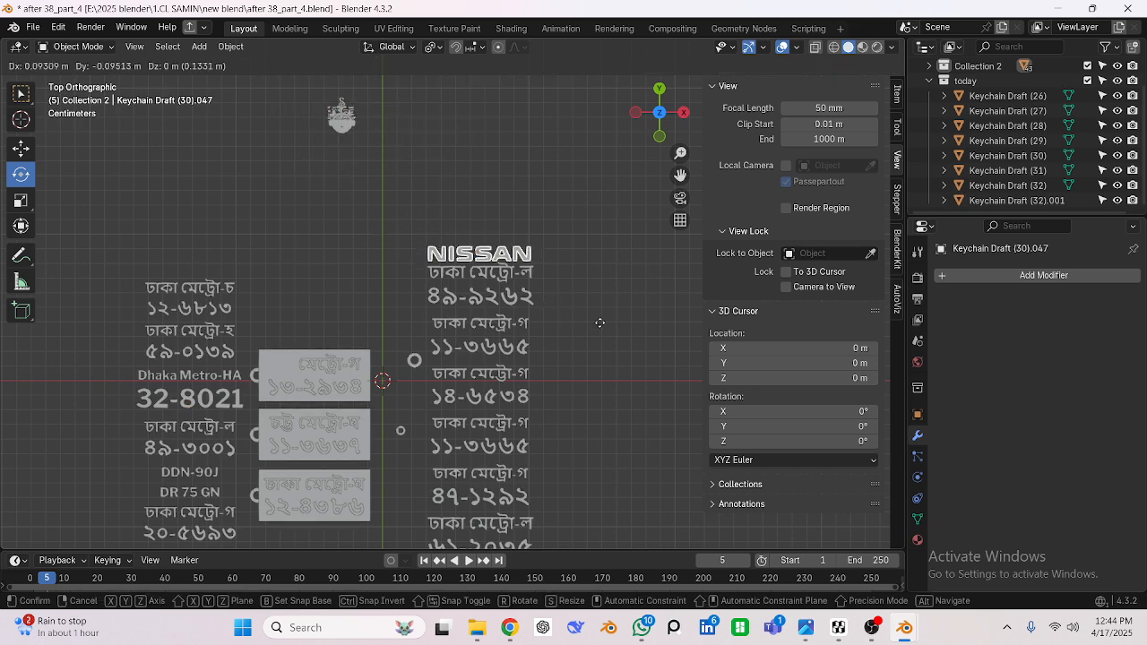
pyautogui.click(702, 359)
# Box-select the remaining small drafts and move them about -0.016 m in X and -0.178 m in Y onto the plates.
pyautogui.scroll(-2, 375, 224)
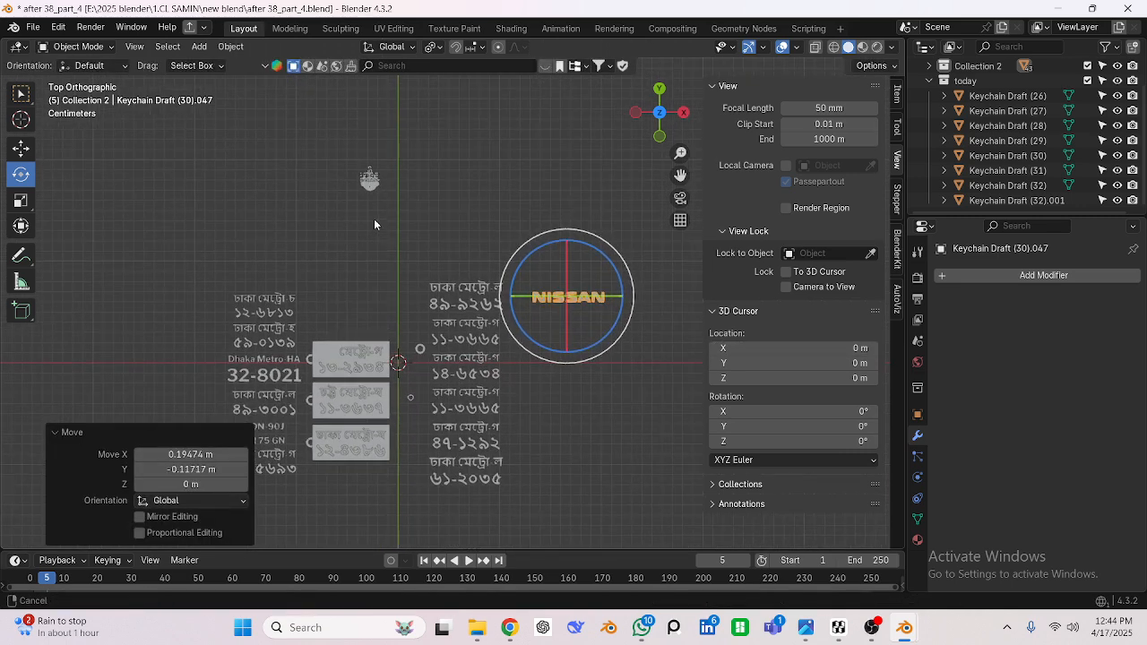
pyautogui.moveTo(383, 220); pyautogui.dragTo(363, 224)
pyautogui.scroll(3, 364, 224)
pyautogui.press('g')
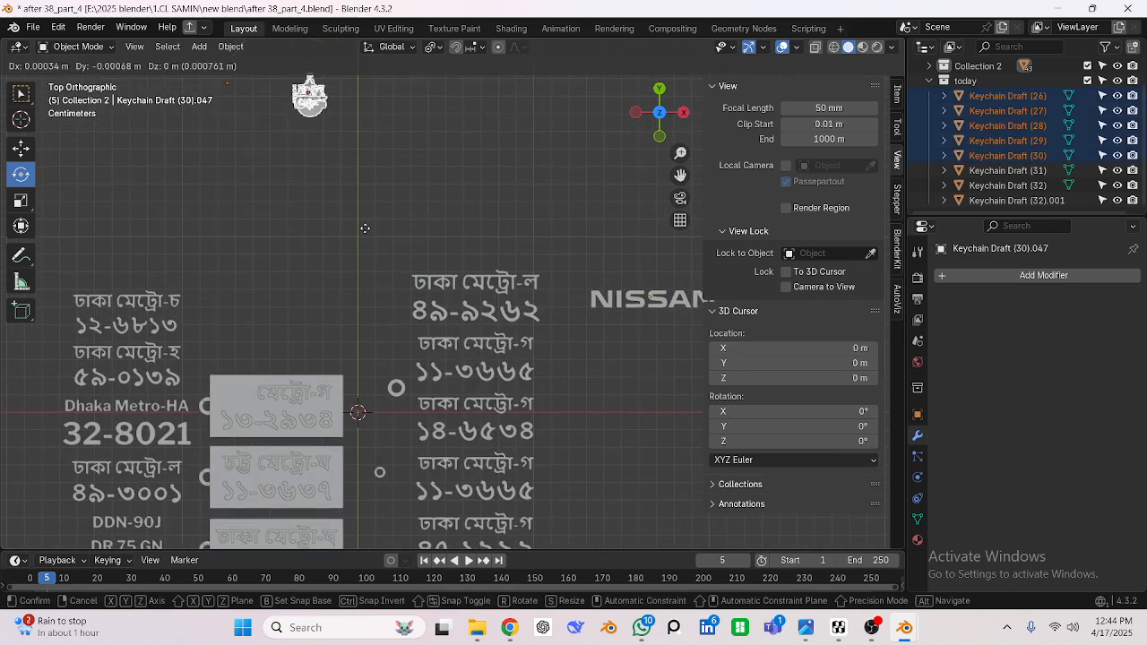
pyautogui.click(329, 526)
# Scale the selected small drafts by 2.119 to suit the number-plate keychains.
pyautogui.scroll(5, 339, 396)
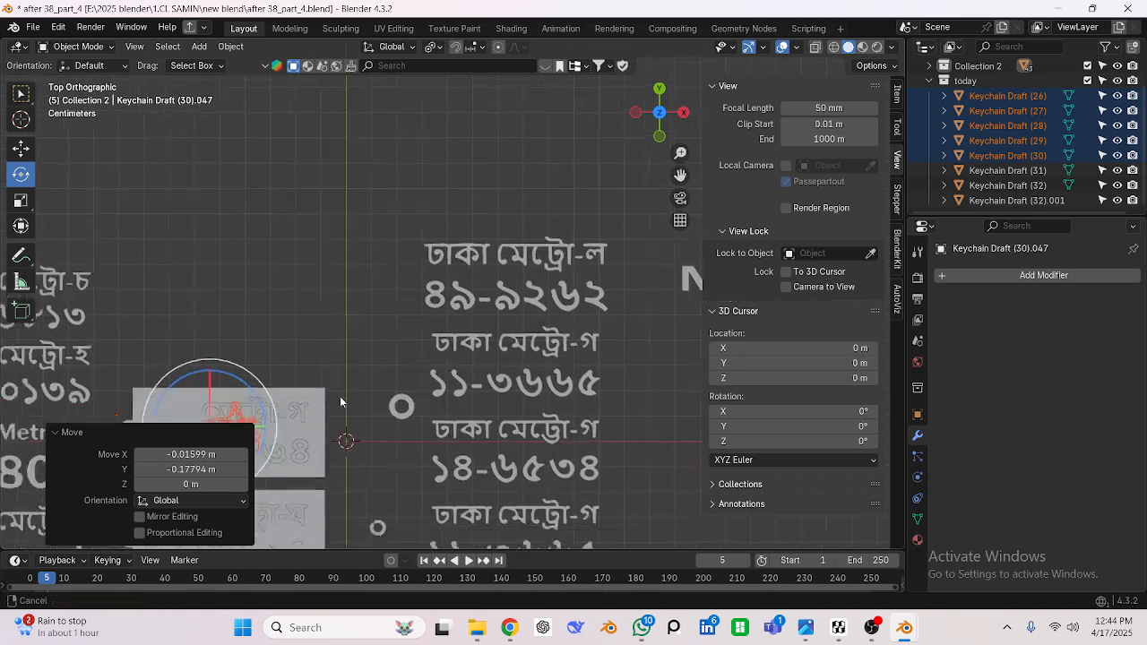
pyautogui.scroll(2, 478, 295)
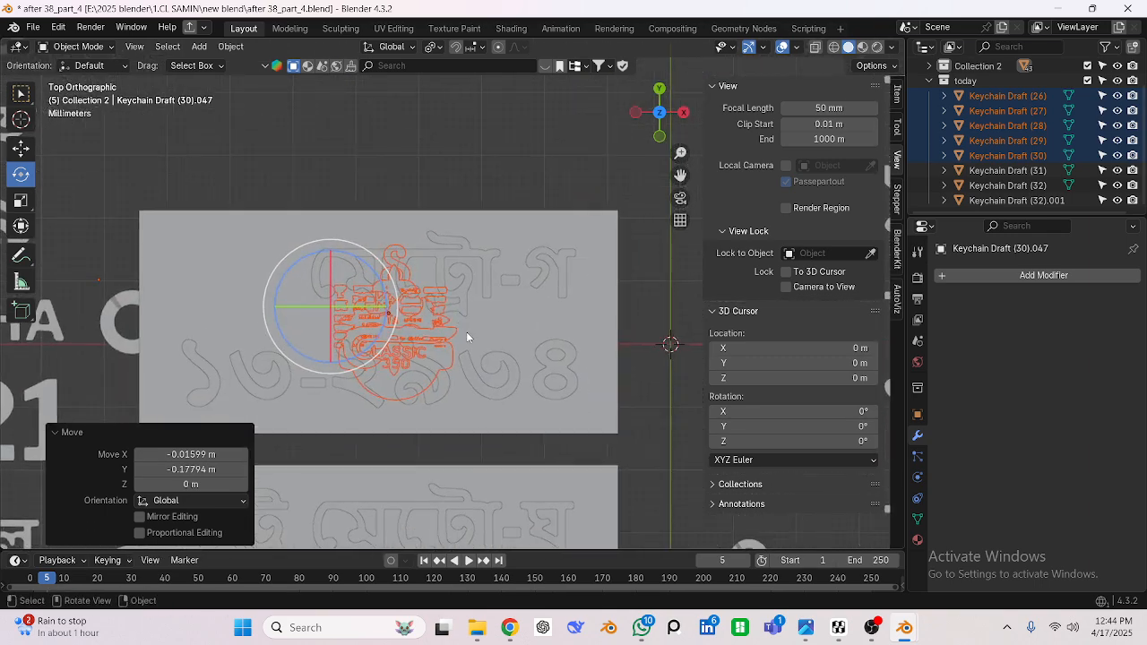
pyautogui.press('s')
pyautogui.click(606, 358)
pyautogui.scroll(-6, 358, 358)
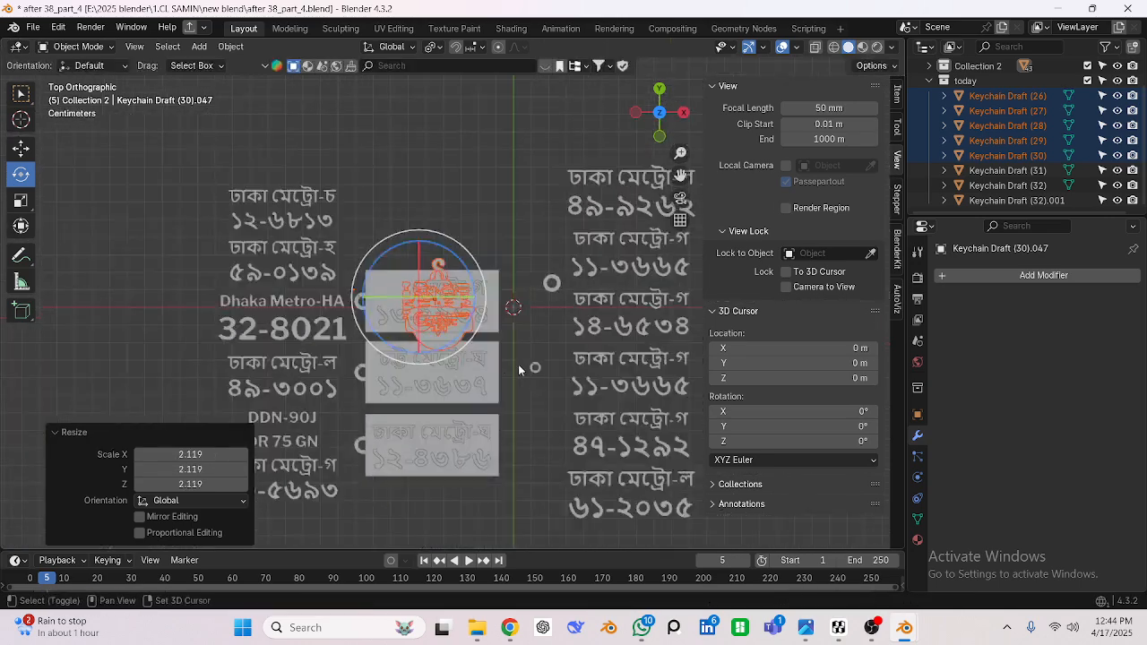
# Move the enlarged drafts about 0.22 m in X so they sit beneath the NISSAN lettering, and deselect them.
pyautogui.press('g')
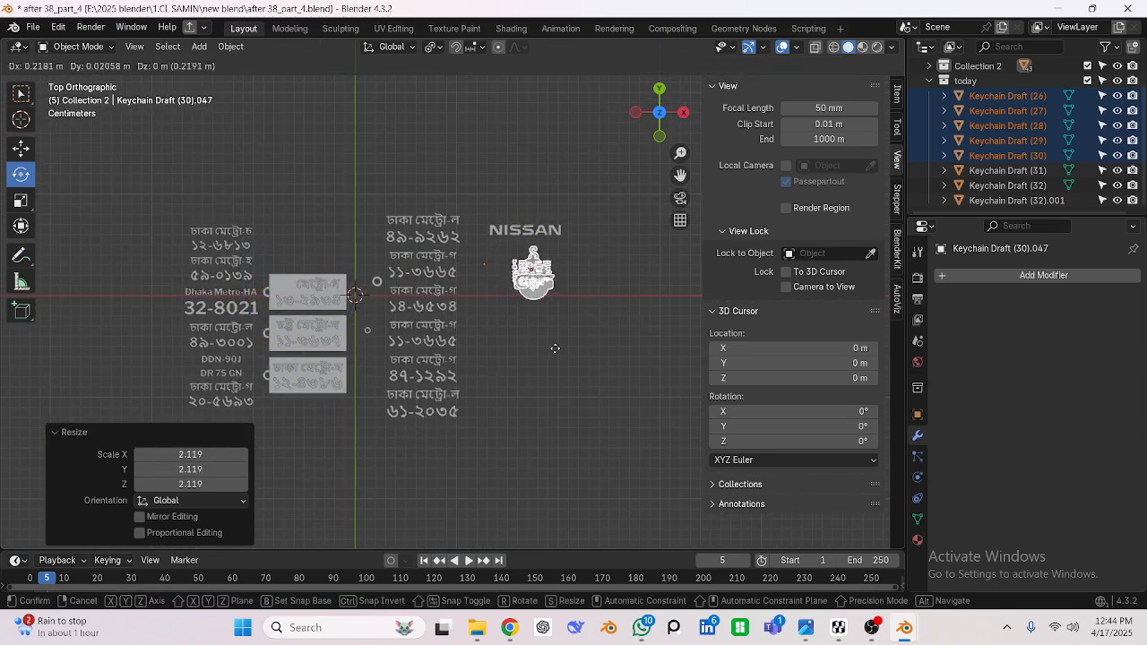
pyautogui.click(559, 356)
pyautogui.scroll(4, 556, 354)
pyautogui.click(541, 338)
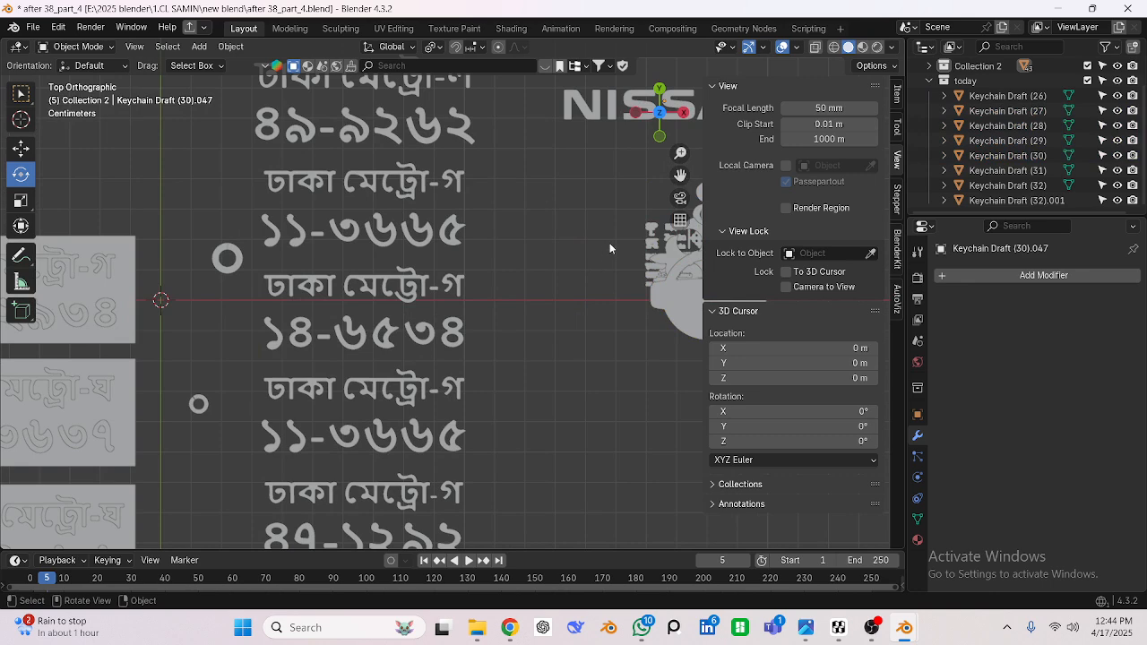
# Select Keychain Draft (27) and move it -0.22251 m in X and -0.05185 m in Y over the rectangular plates.
pyautogui.click(645, 228)
pyautogui.scroll(-4, 545, 380)
pyautogui.keyDown('shift'); pyautogui.moveTo(546, 379); pyautogui.dragTo(593, 384, button='middle'); pyautogui.keyUp('shift')
pyautogui.press('g')
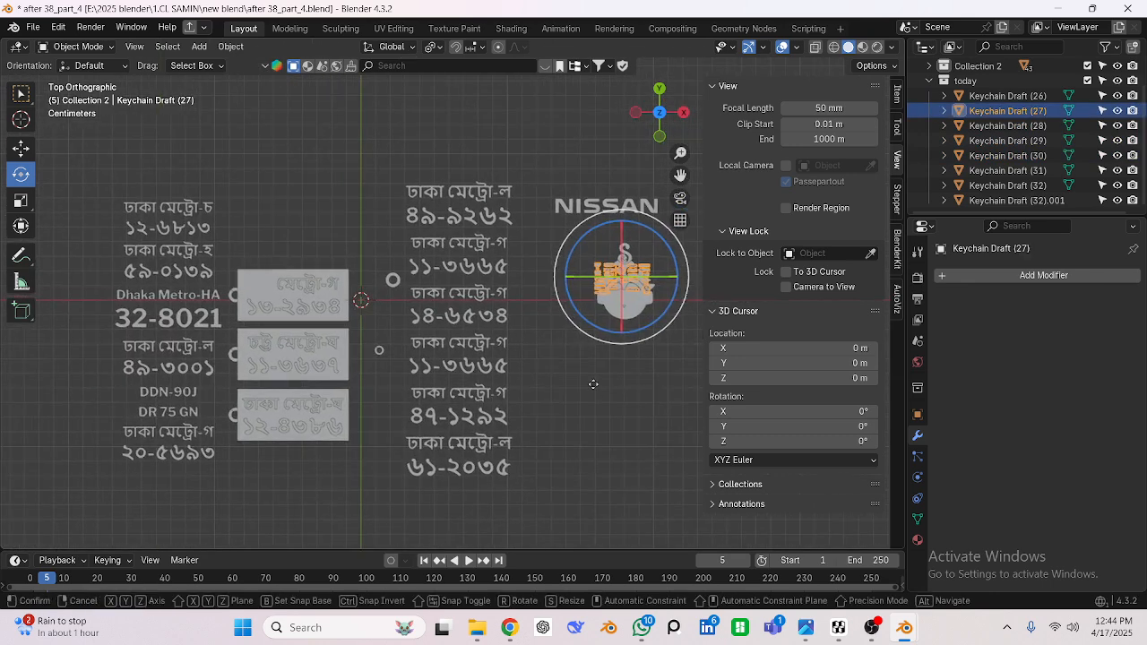
pyautogui.click(264, 463)
pyautogui.scroll(1, 292, 380)
pyautogui.keyDown('shift'); pyautogui.moveTo(291, 379); pyautogui.dragTo(337, 302, button='middle'); pyautogui.keyUp('shift')
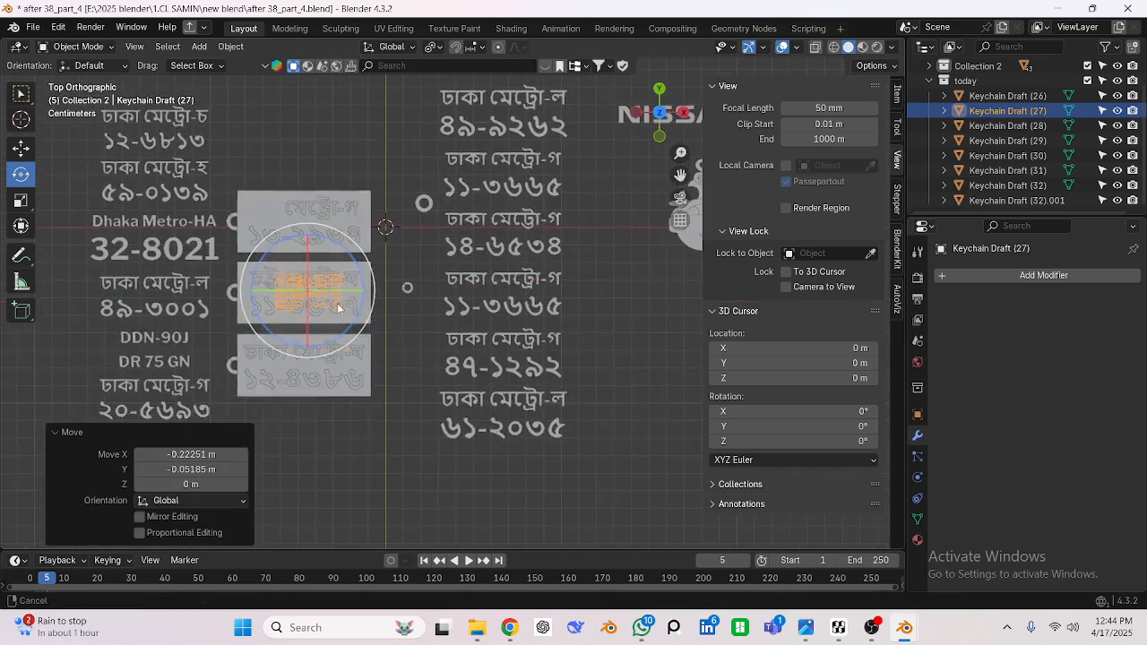
# Scale Keychain Draft (27) by 8.921.
pyautogui.scroll(-2, 336, 304)
pyautogui.press('s')
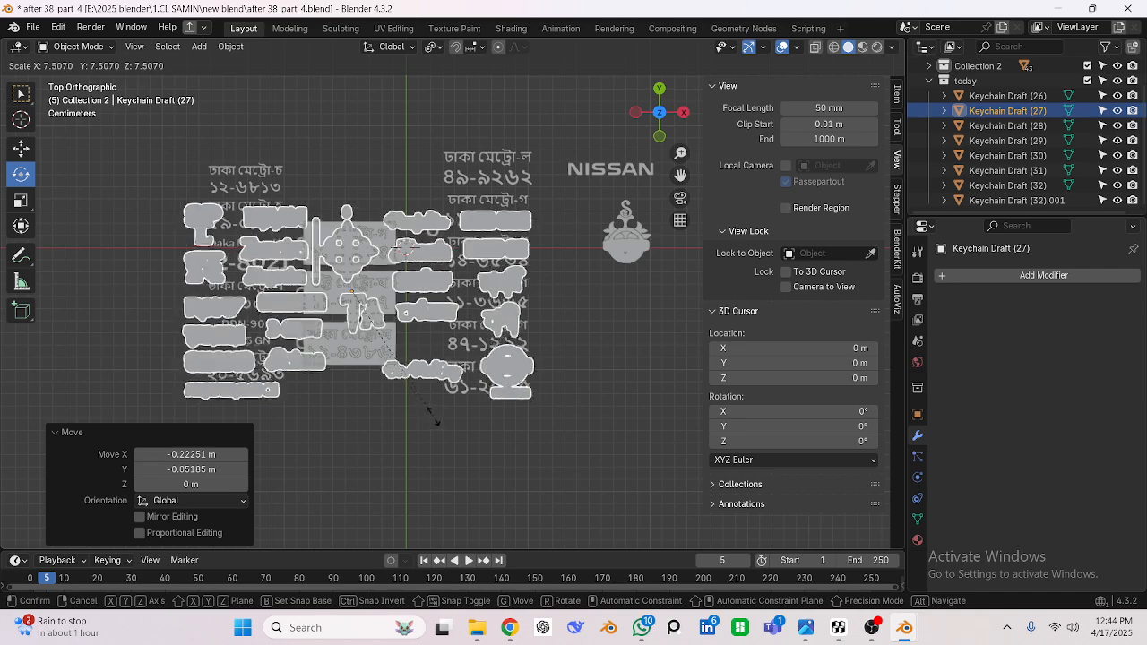
pyautogui.click(459, 429)
pyautogui.scroll(2, 391, 299)
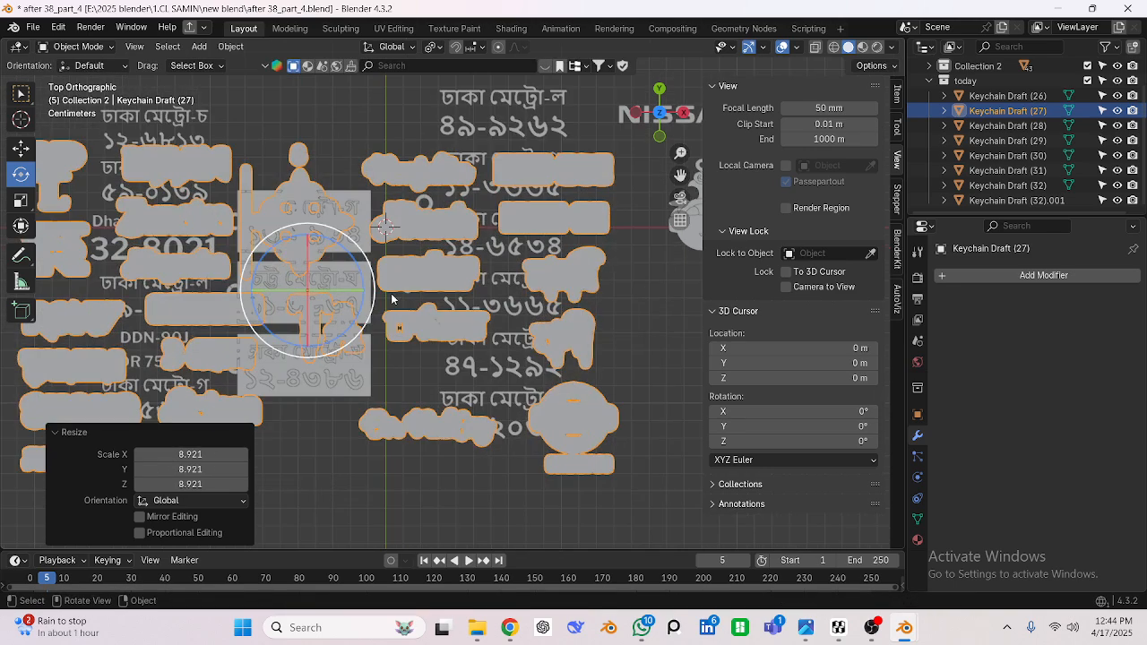
# Move Keychain Draft (27) about -0.068 m in X and -0.012 m in Y, and scale it by 1.259.
pyautogui.press('g')
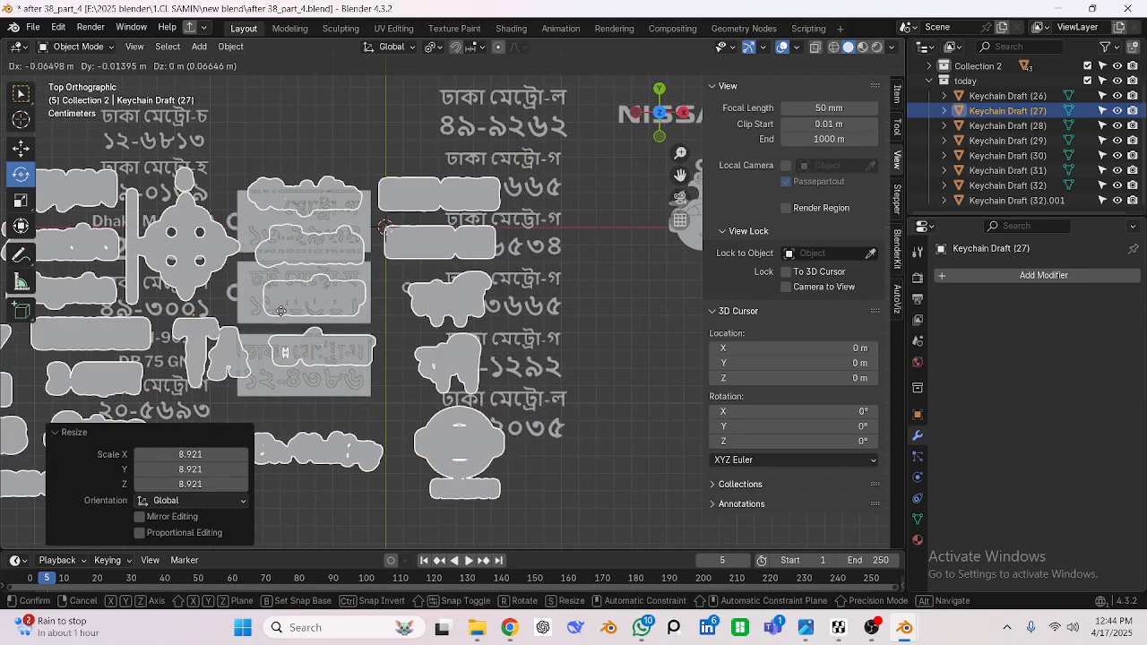
pyautogui.click(278, 307)
pyautogui.press('s')
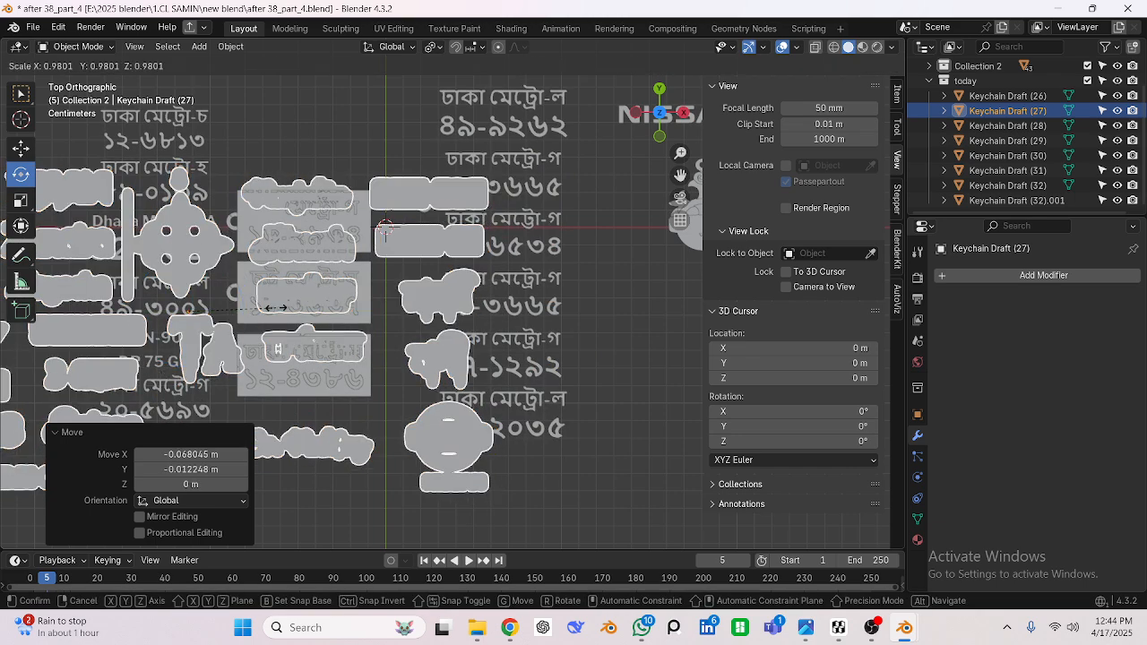
pyautogui.click(301, 308)
pyautogui.scroll(-2, 301, 307)
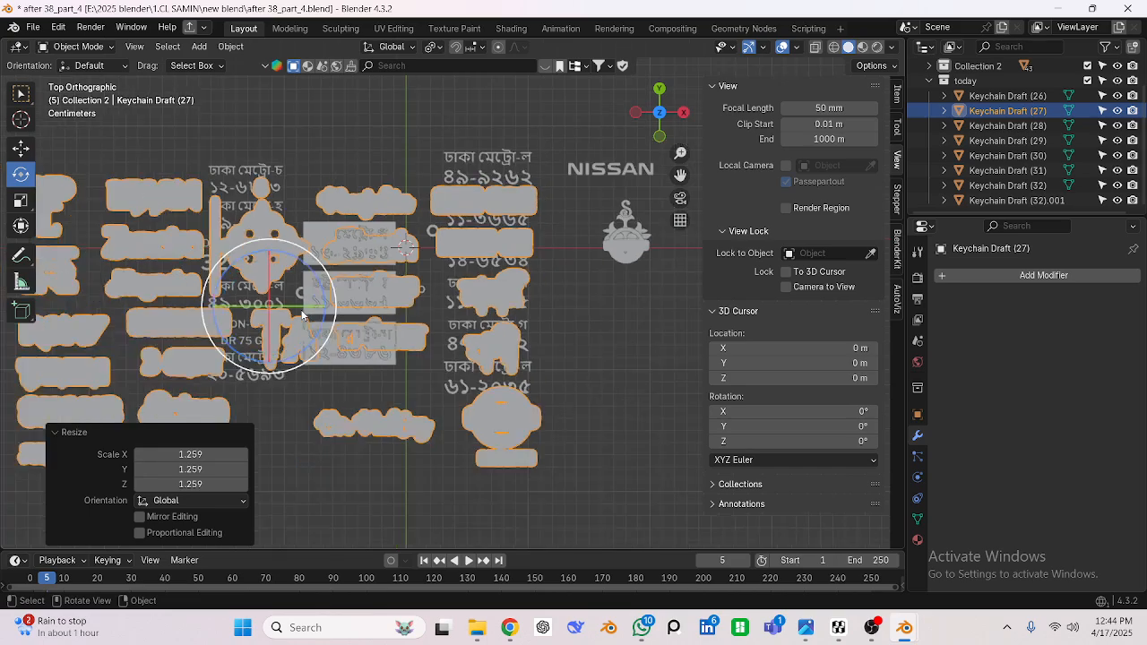
# Shift Keychain Draft (27) about 0.0098 m in X and -0.0059 m in Y over the plates.
pyautogui.press('g')
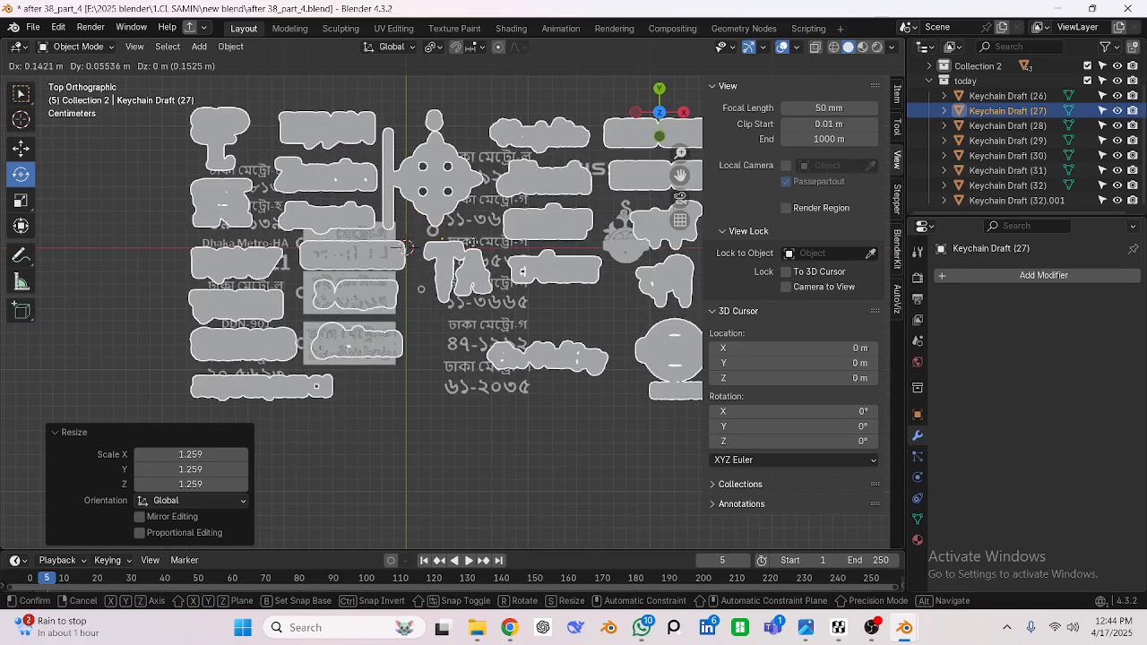
pyautogui.click(313, 317)
pyautogui.scroll(-6, 312, 317)
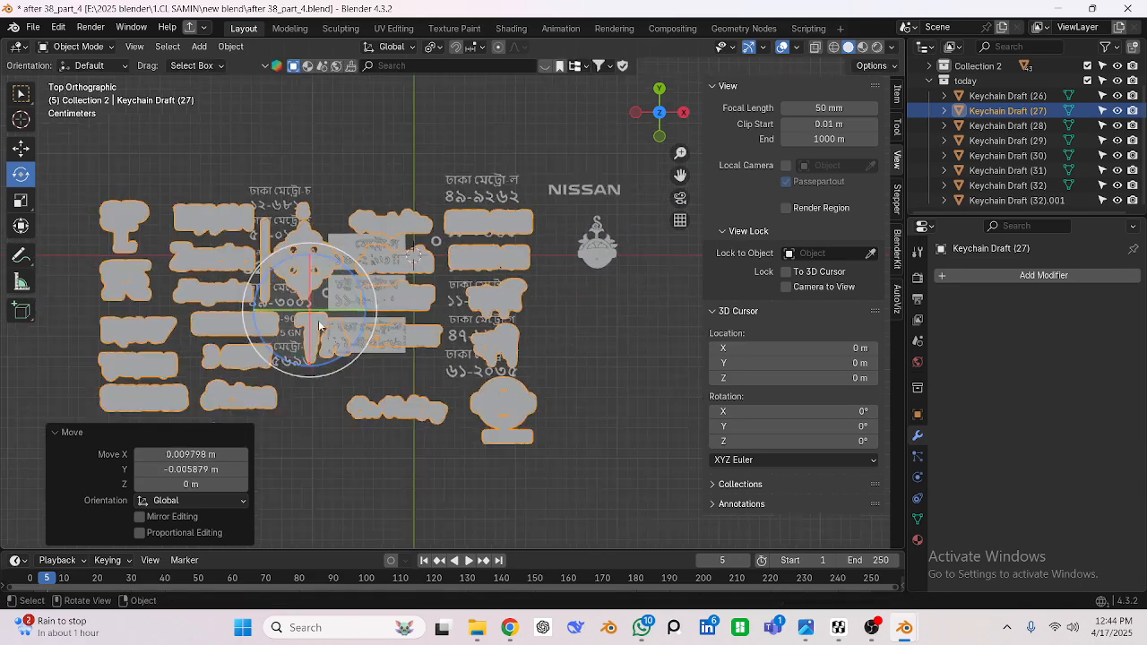
# Move Keychain Draft (27) 0.52811 m along X and 0.038035 m along Y, clear of the other keychains, and deselect it.
pyautogui.press('g')
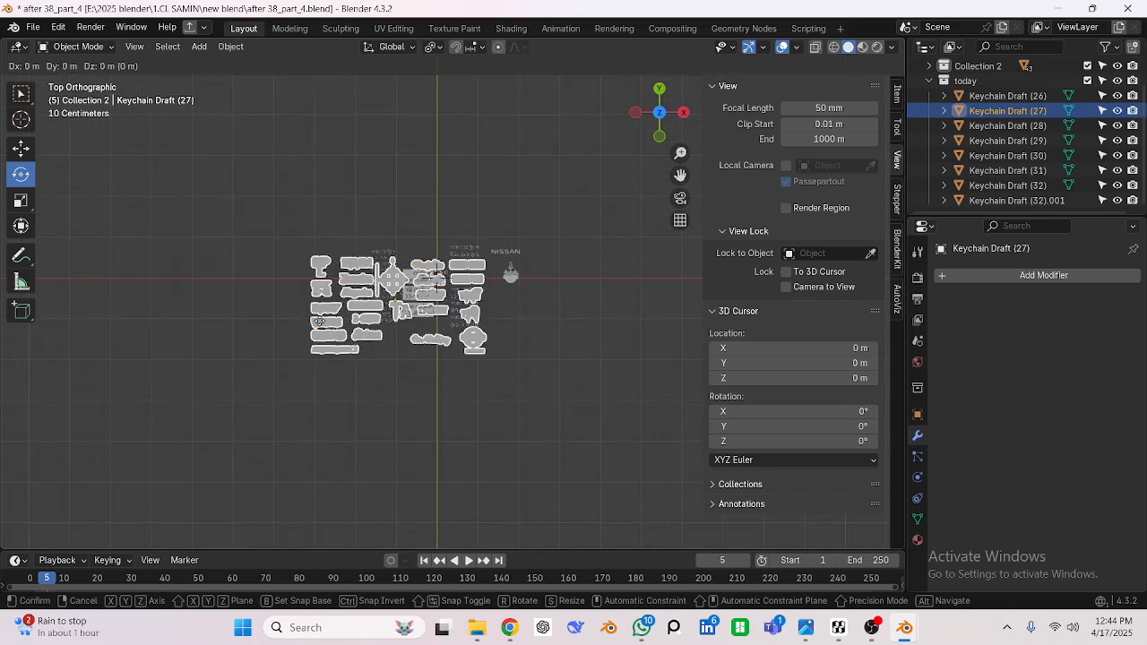
pyautogui.press('x')
pyautogui.click(571, 380)
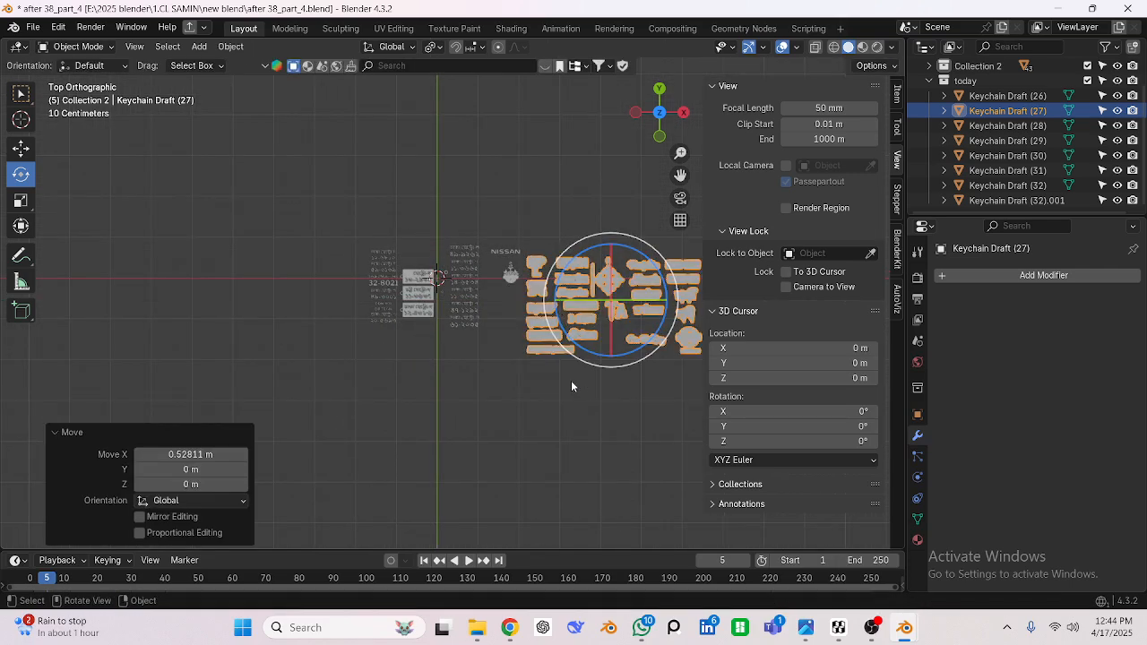
pyautogui.press('g')
pyautogui.press('y')
pyautogui.click(565, 366)
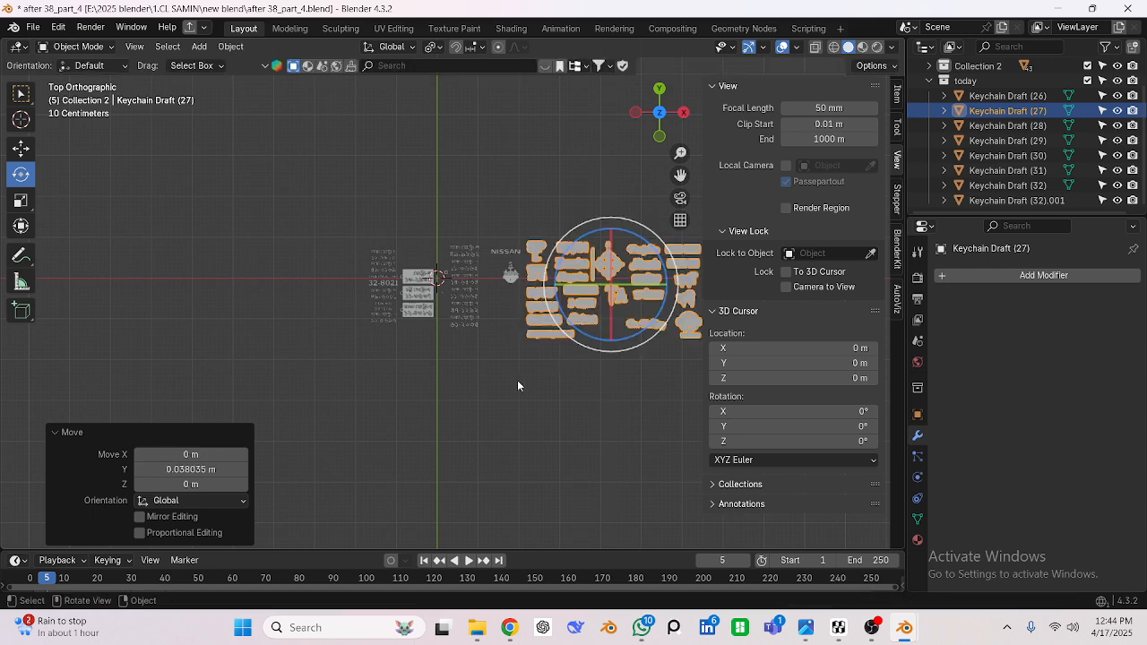
pyautogui.click(517, 380)
# Examine the arrangement and relative sizes of the number plates, the NISSAN lettering and the other keychain drafts.
pyautogui.scroll(5, 468, 364)
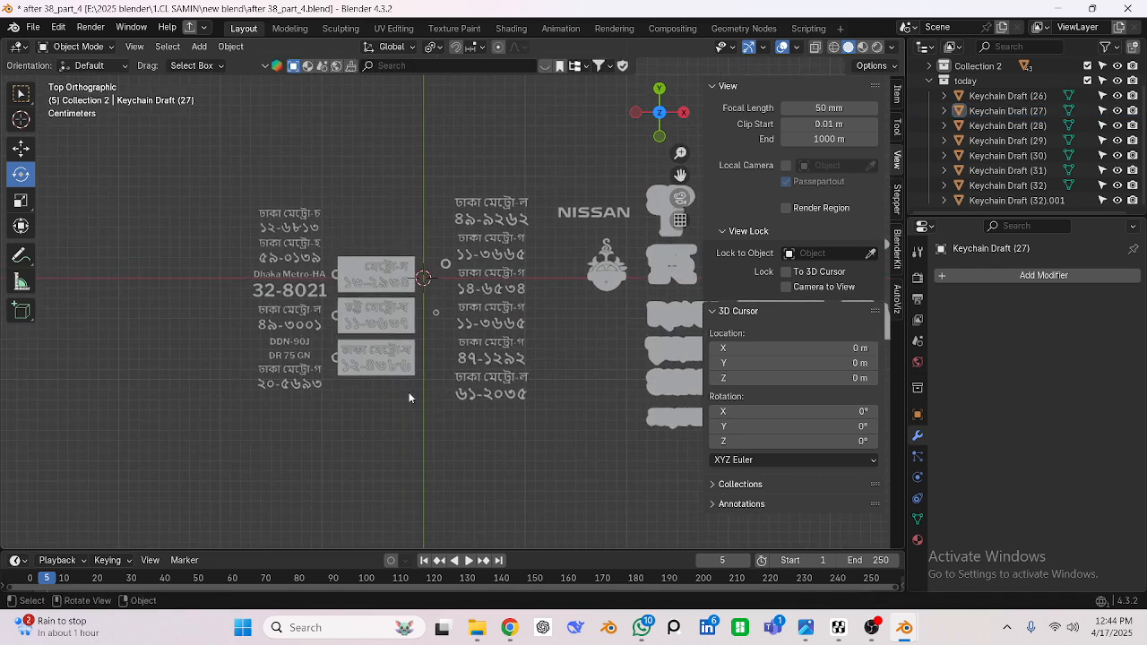
pyautogui.scroll(4, 409, 397)
pyautogui.scroll(-3, 408, 397)
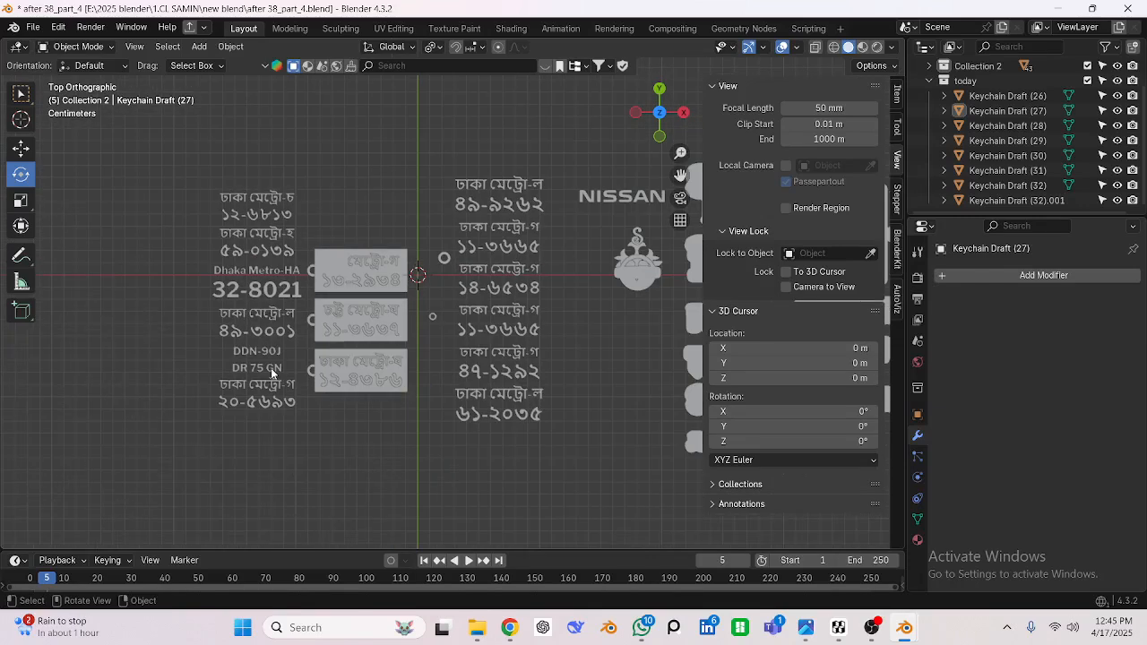
pyautogui.scroll(-4, 493, 372)
pyautogui.scroll(6, 457, 358)
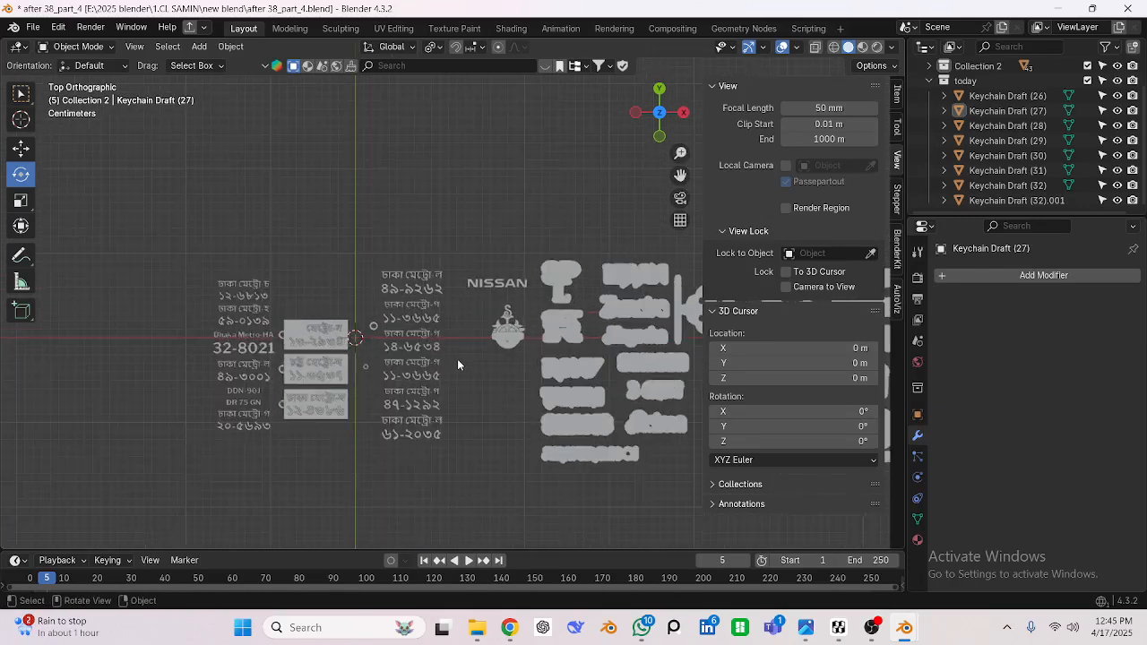
pyautogui.moveTo(511, 316); pyautogui.dragTo(601, 429)
pyautogui.keyDown('shift'); pyautogui.moveTo(545, 384); pyautogui.dragTo(416, 305, button='middle'); pyautogui.keyUp('shift')
pyautogui.click(387, 379)
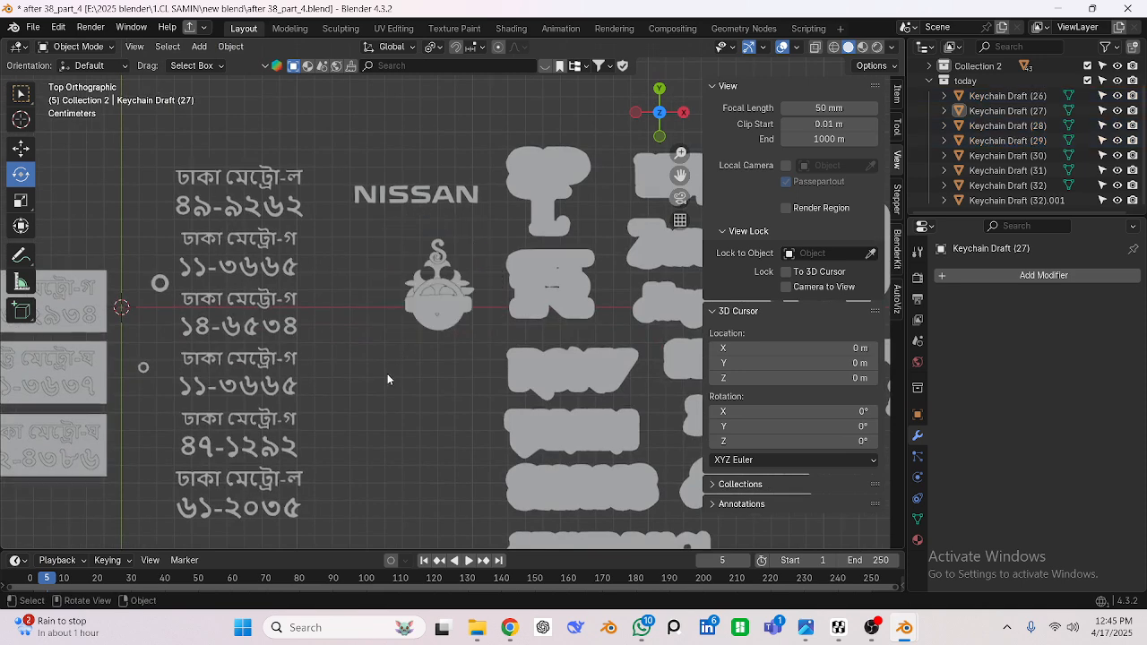
# Try to adjust Keychain Draft (29) beneath the NISSAN lettering, undo the change, and clear the selection.
pyautogui.click(449, 321)
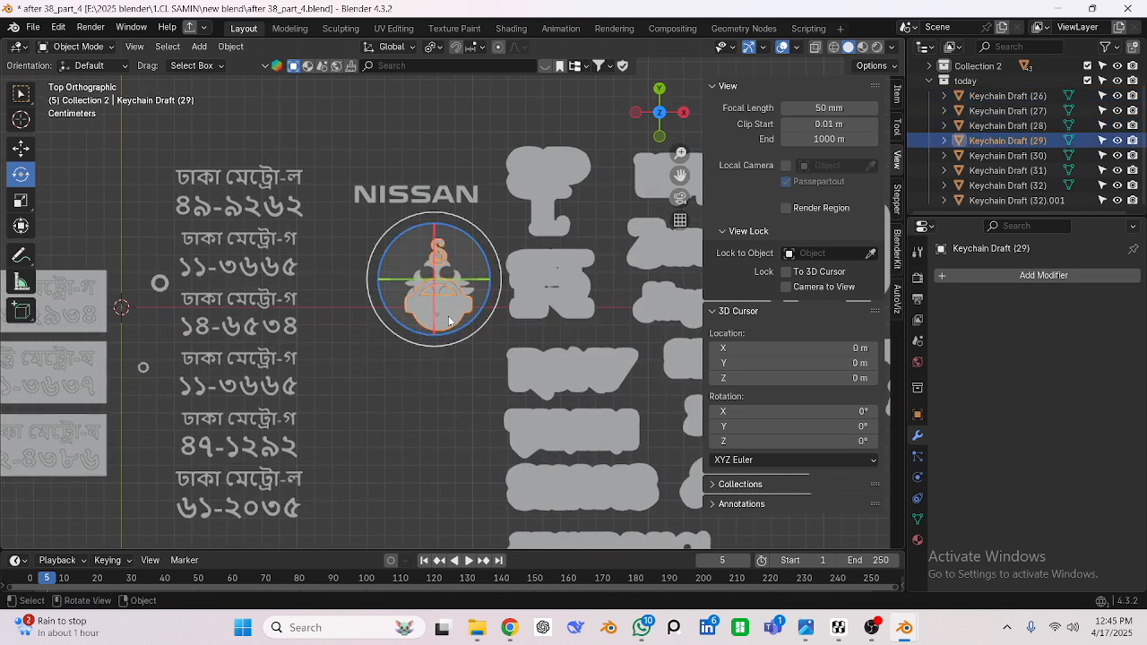
pyautogui.moveTo(449, 319)
pyautogui.mouseDown()
pyautogui.moveTo(426, 309)
pyautogui.moveTo(474, 322)
pyautogui.moveTo(445, 303)
pyautogui.mouseUp()
pyautogui.hotkey('ctrl', 'z')
pyautogui.click(415, 412)
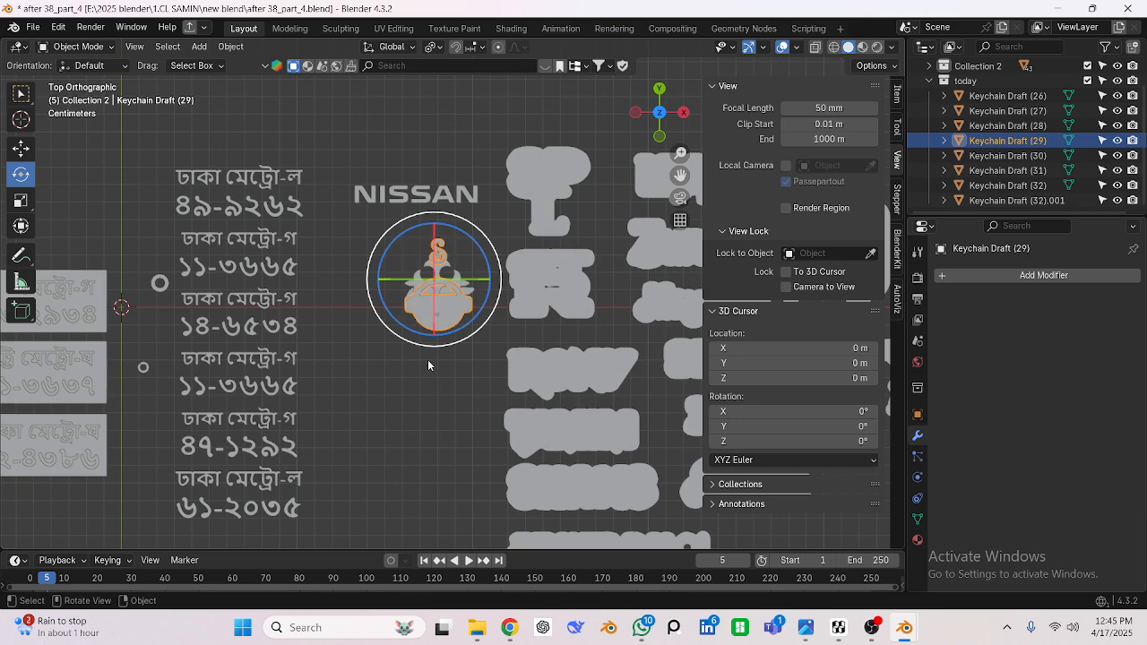
pyautogui.click(418, 419)
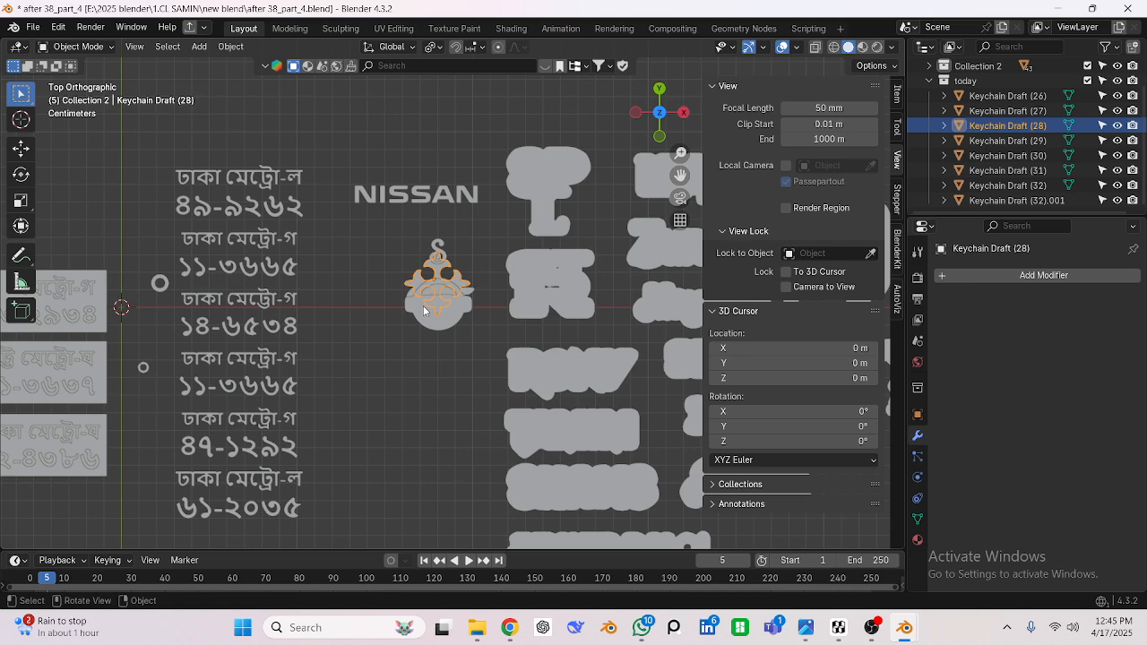
# Separate Keychain Draft (28) and Keychain Draft (29) from the overlapping stack, placing (28) just beneath the NISSAN lettering and (29) below it.
pyautogui.press('g')
pyautogui.click(363, 269)
pyautogui.click(436, 252)
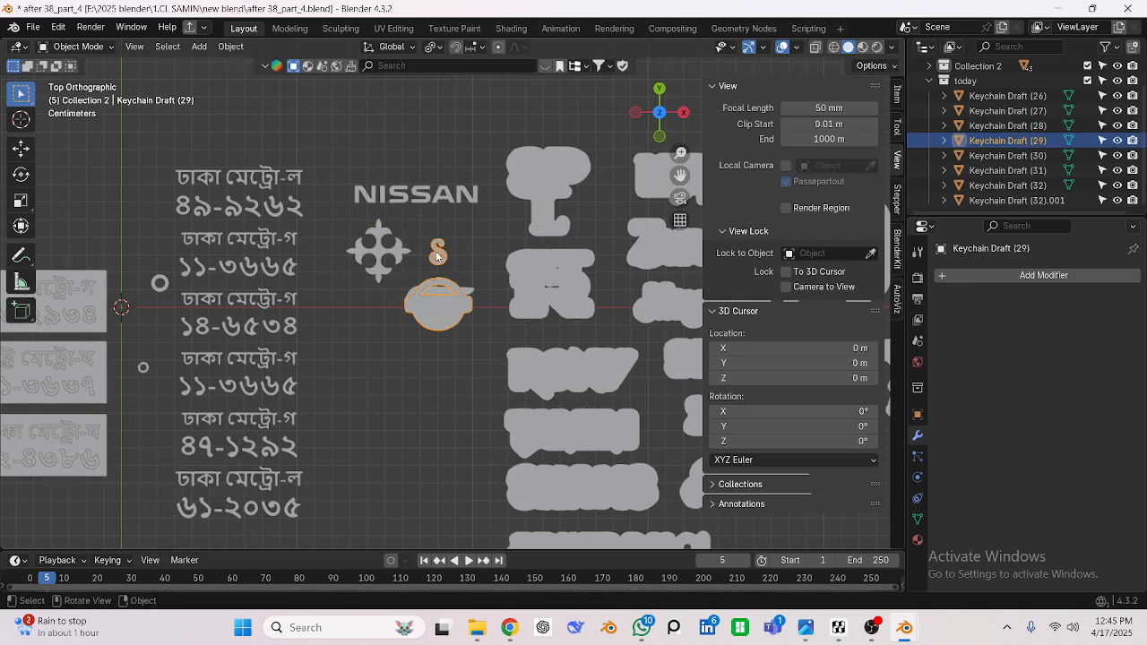
pyautogui.press('g')
pyautogui.click(430, 249)
pyautogui.click(436, 302)
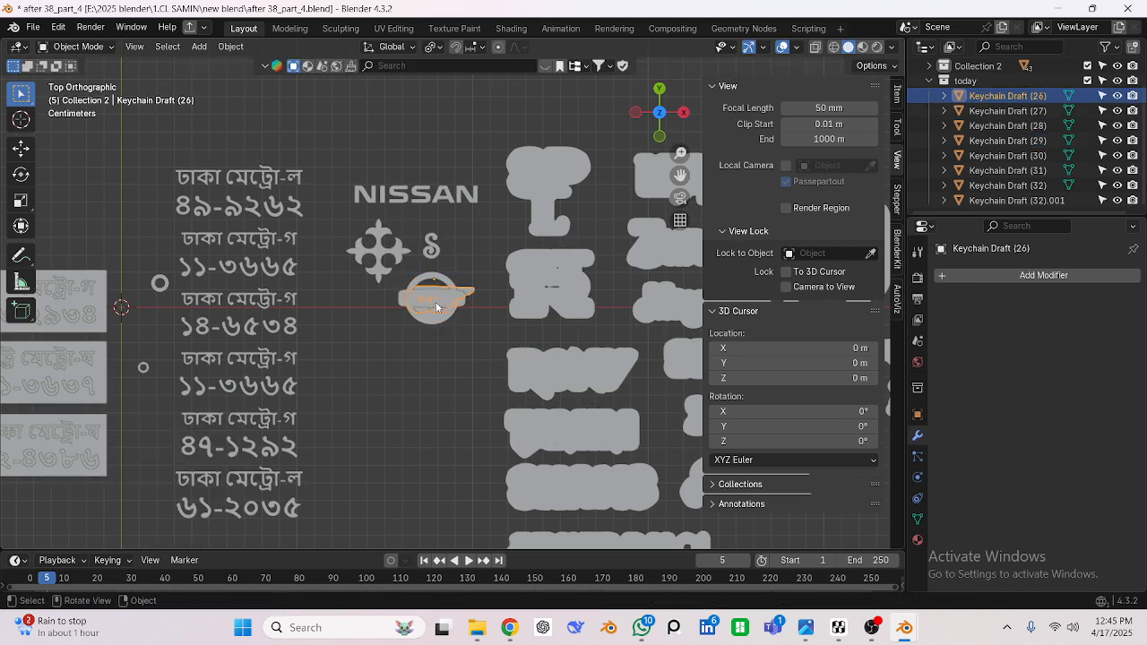
pyautogui.click(436, 330)
pyautogui.press('g')
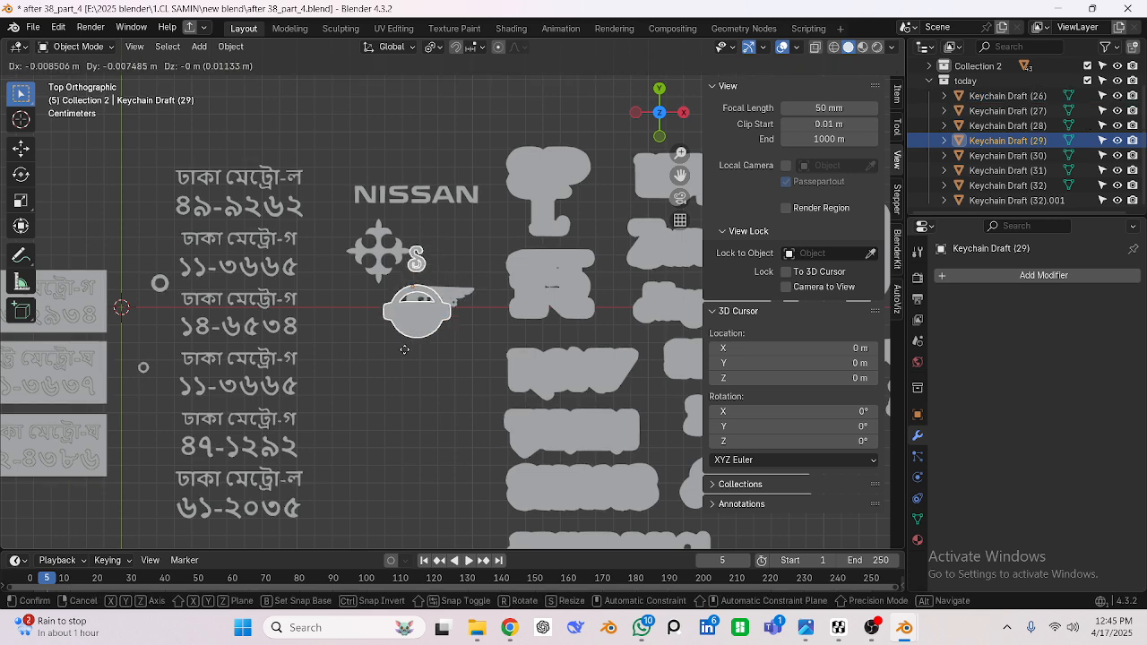
pyautogui.click(380, 394)
# Move Keychain Draft (26) 0.002528 m along X and 0.009506 m along Y beside the cross-shaped keychain, and save the file.
pyautogui.click(439, 301)
pyautogui.press('KP_Decimal')
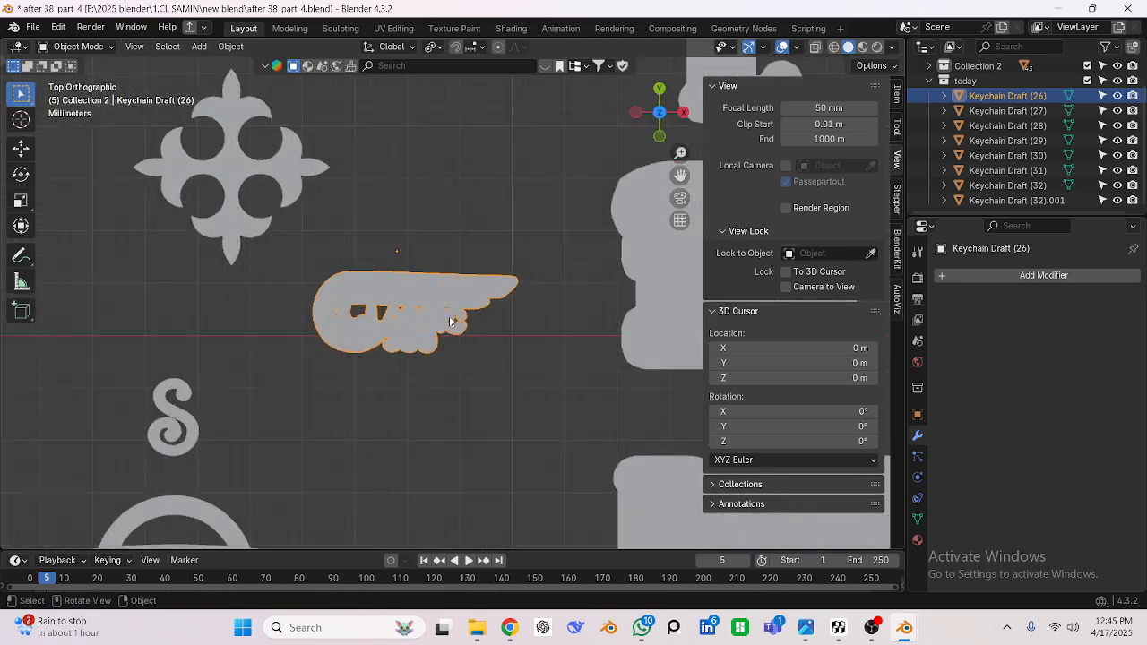
pyautogui.click(461, 235)
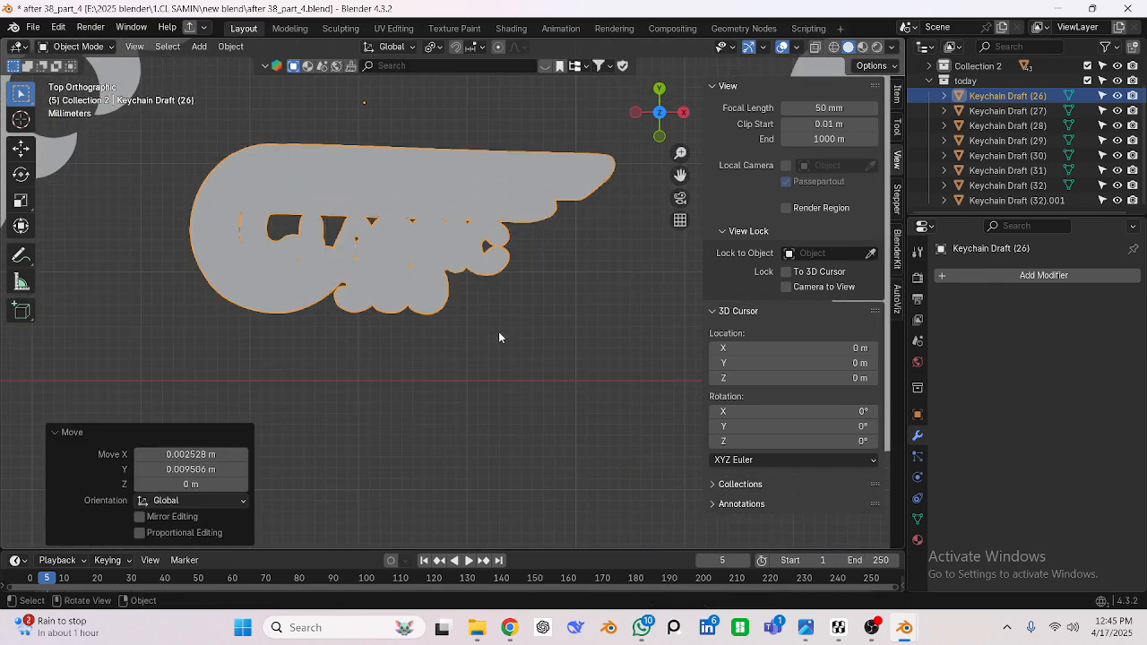
pyautogui.click(499, 333)
pyautogui.scroll(-4, 494, 335)
pyautogui.keyDown('shift'); pyautogui.moveTo(466, 358); pyautogui.dragTo(469, 290, button='middle'); pyautogui.keyUp('shift')
pyautogui.click(448, 291)
pyautogui.scroll(-6, 469, 290)
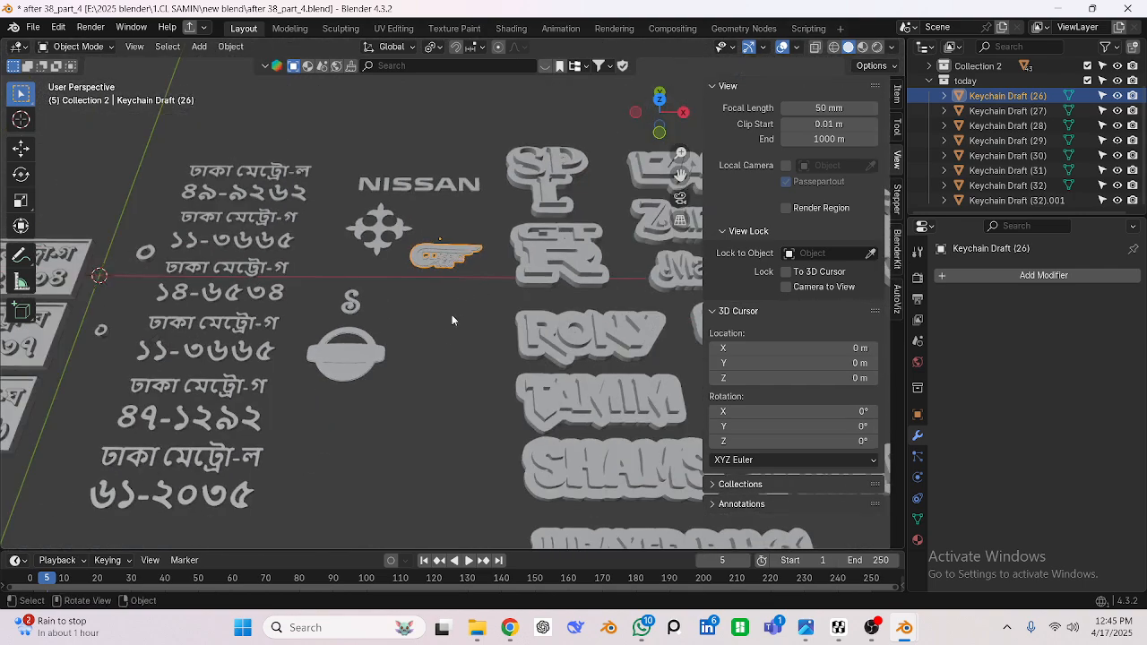
pyautogui.scroll(-5, 444, 333)
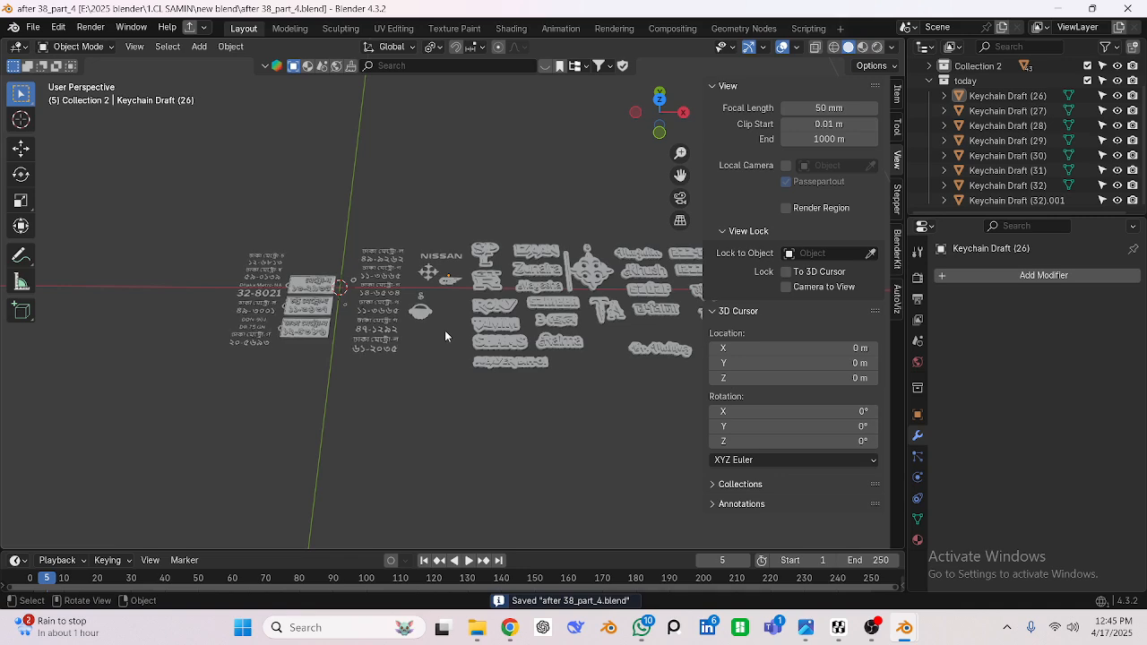
# Delete all the raised number lettering on the three rectangular plates, keeping the plate bases and their keyrings.
pyautogui.press('KP_7')
pyautogui.scroll(5, 392, 358)
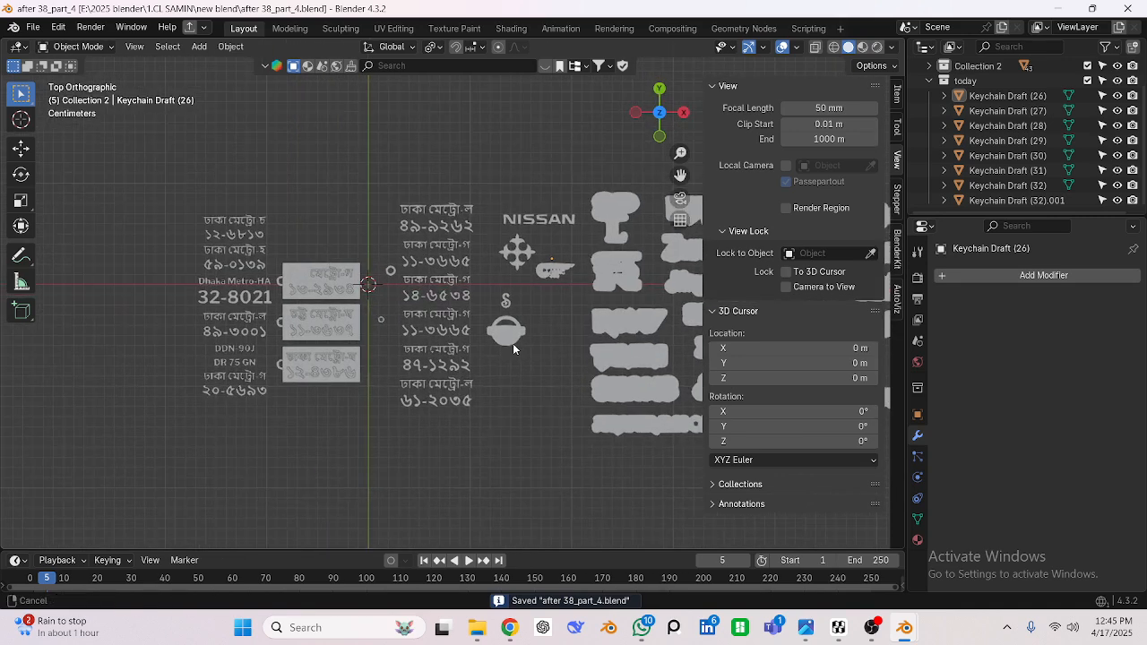
pyautogui.scroll(-3, 391, 354)
pyautogui.scroll(3, 296, 292)
pyautogui.click(273, 259)
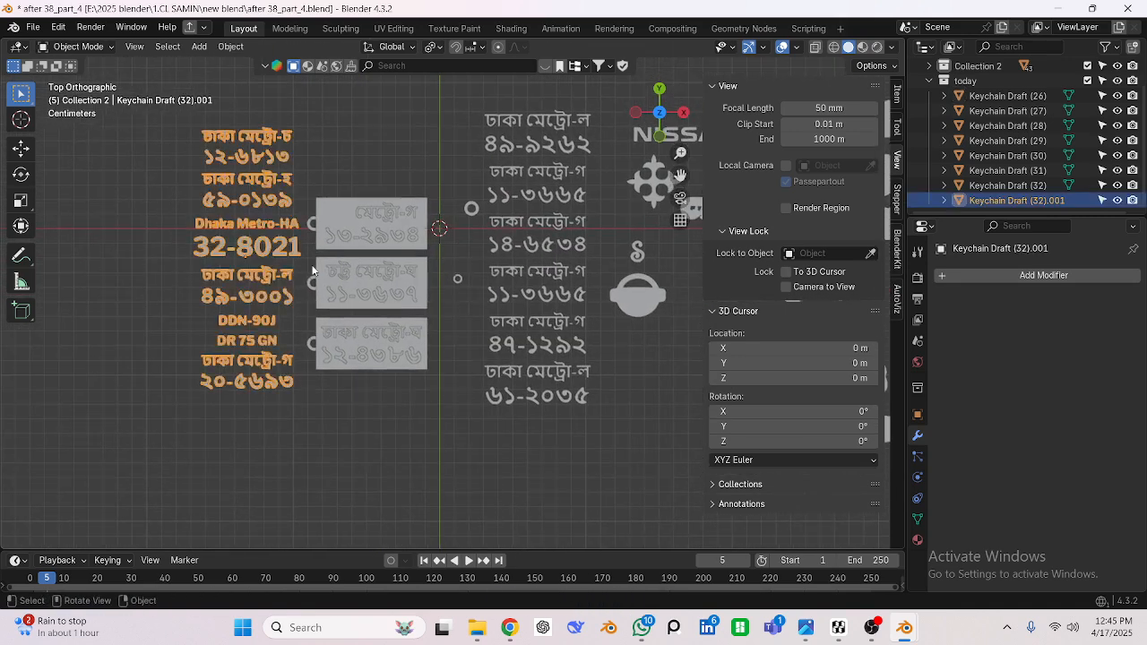
pyautogui.scroll(-3, 439, 251)
pyautogui.scroll(4, 379, 364)
pyautogui.moveTo(331, 205); pyautogui.dragTo(405, 412)
pyautogui.press('b')
pyautogui.moveTo(342, 186); pyautogui.dragTo(389, 415)
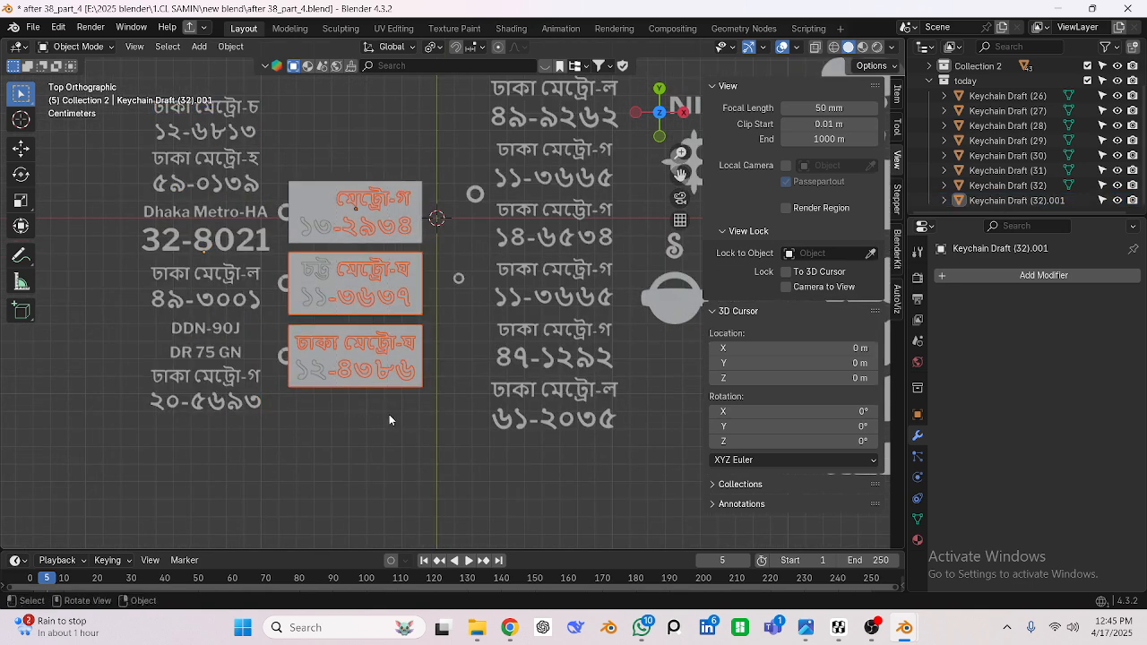
pyautogui.click(385, 409)
pyautogui.scroll(-2, 358, 331)
pyautogui.moveTo(332, 192); pyautogui.dragTo(408, 361)
pyautogui.scroll(2, 403, 362)
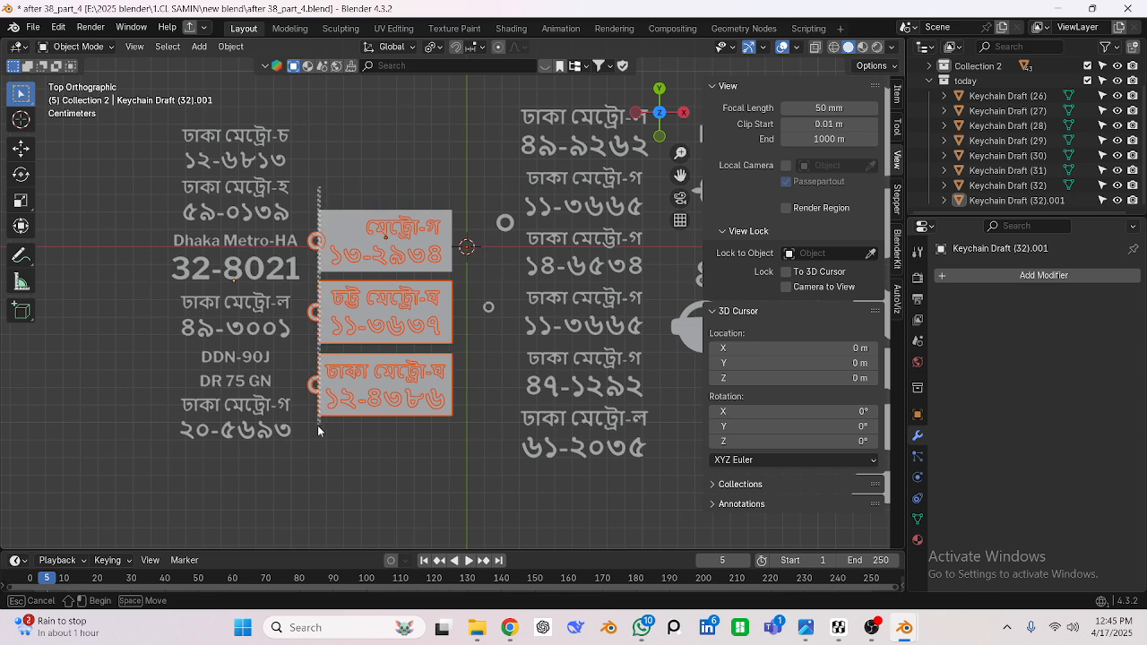
pyautogui.moveTo(319, 445); pyautogui.dragTo(324, 460)
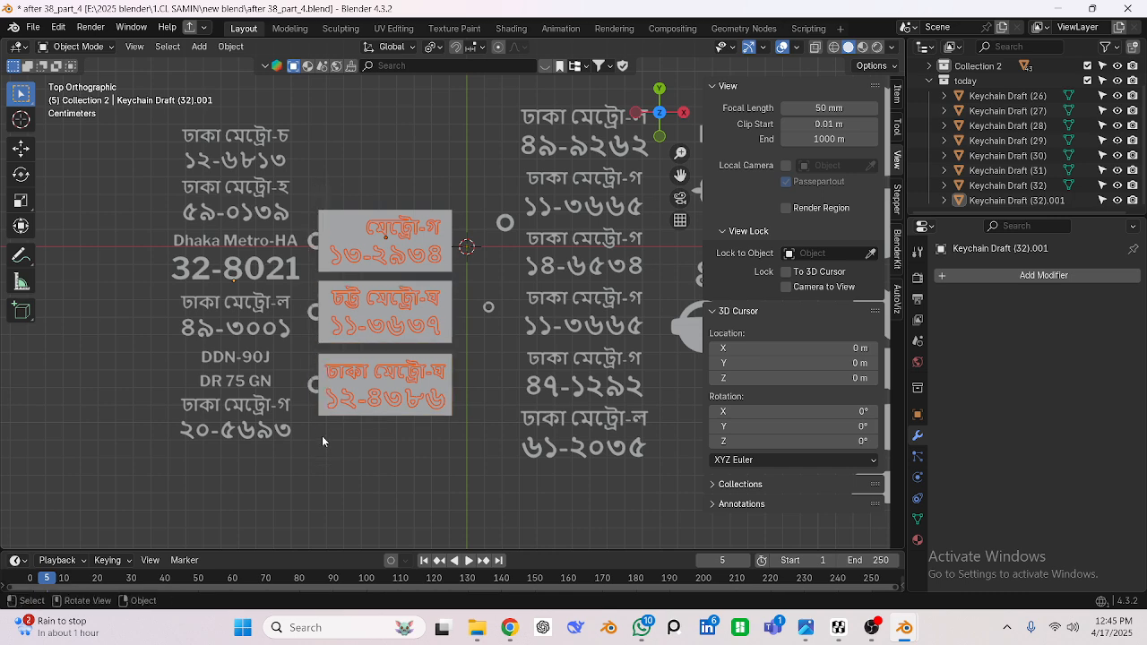
pyautogui.press('x')
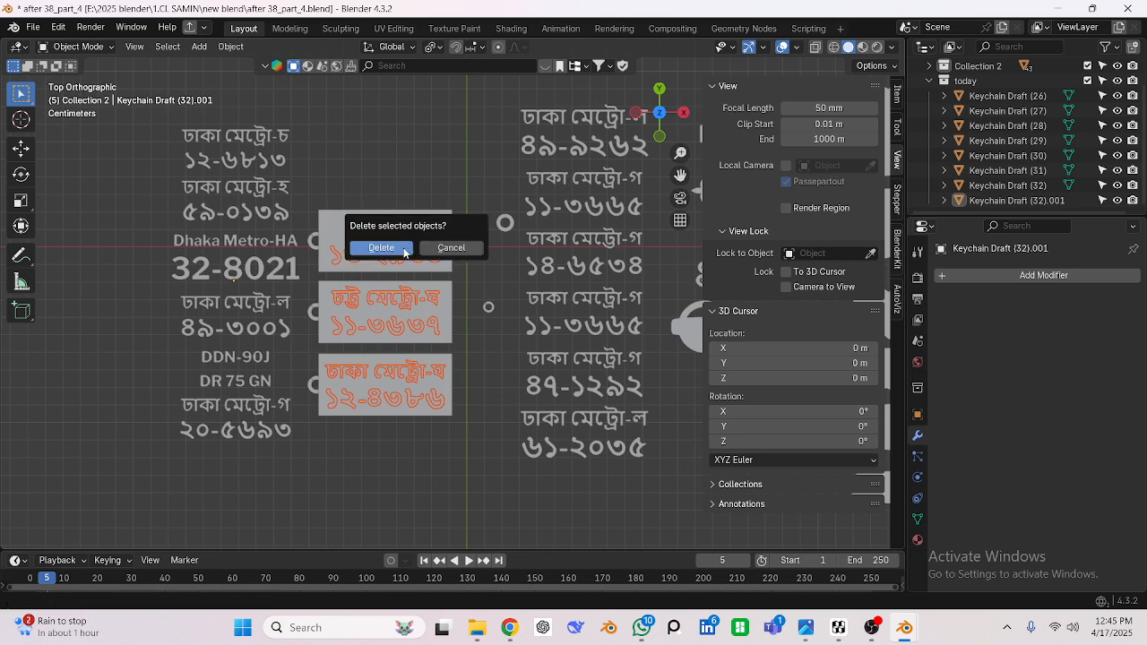
pyautogui.click(404, 248)
# Move the number text drafts (32) and (32).001 beside the blank plates -0.11514 m along X.
pyautogui.scroll(-3, 414, 327)
pyautogui.scroll(2, 414, 331)
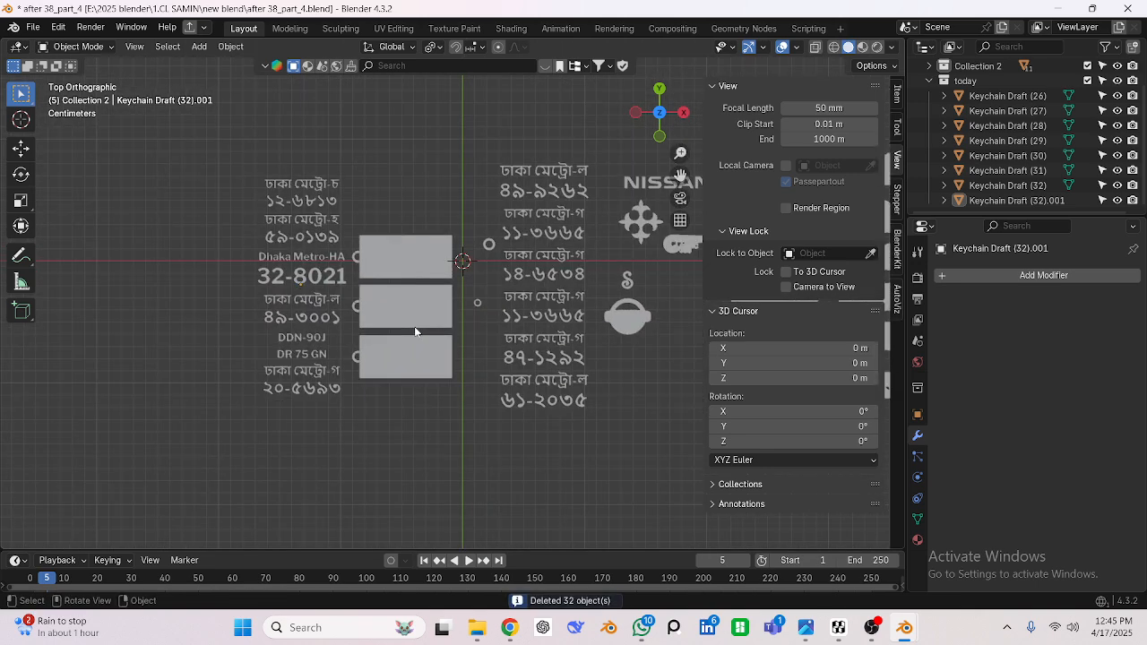
pyautogui.scroll(1, 295, 200)
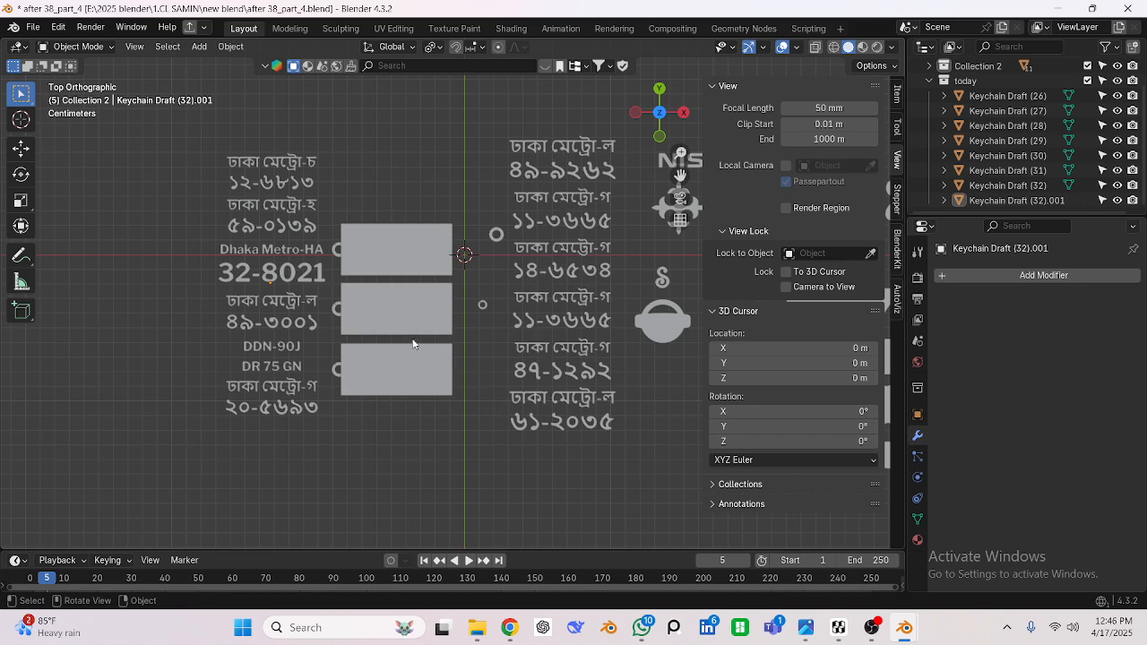
pyautogui.scroll(-4, 414, 343)
pyautogui.moveTo(295, 192); pyautogui.dragTo(372, 300)
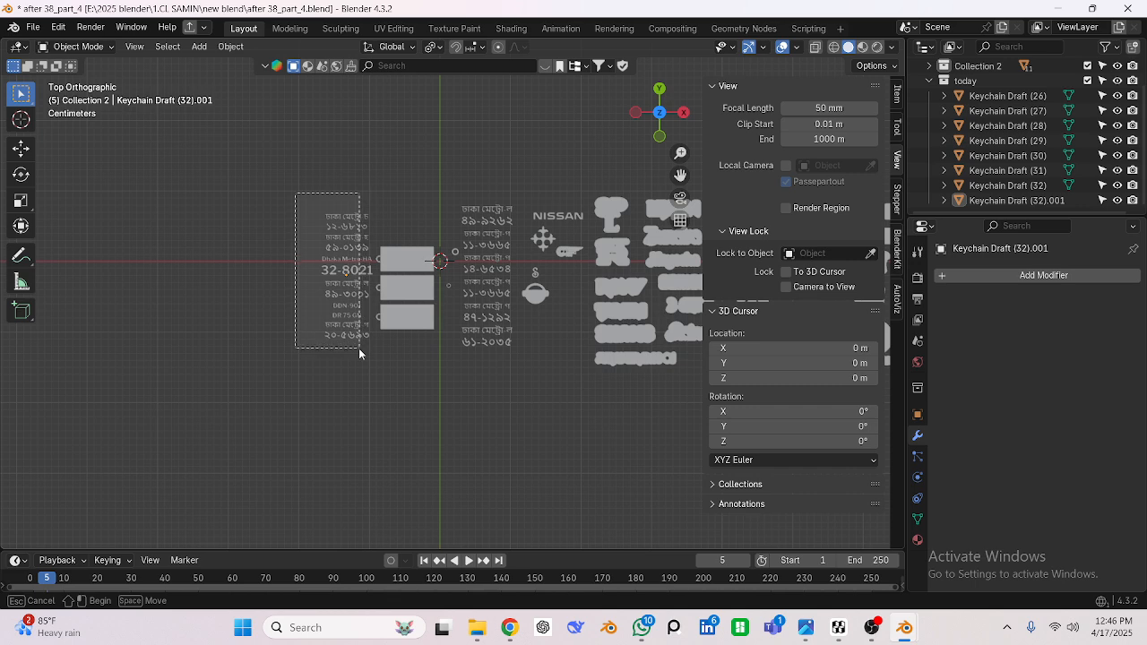
pyautogui.moveTo(360, 354); pyautogui.dragTo(360, 351)
pyautogui.press('g')
pyautogui.press('x')
pyautogui.click(277, 355)
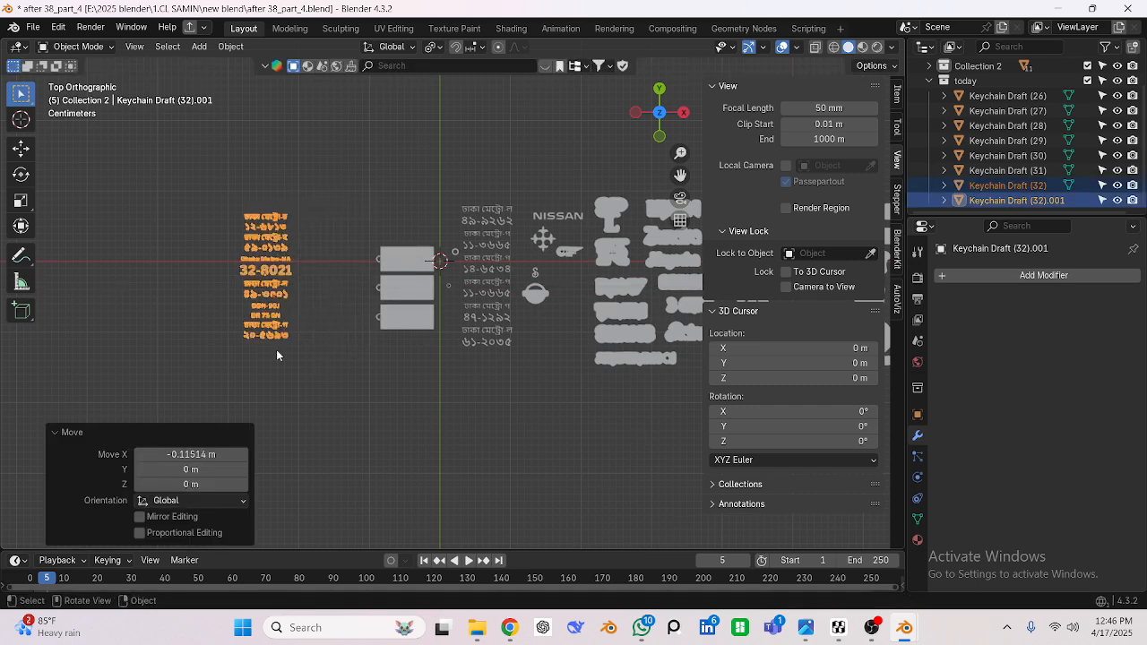
# Expand Collection 2 in the outliner and select the three blank plates together with their keyrings.
pyautogui.scroll(2, 336, 369)
pyautogui.keyDown('shift'); pyautogui.moveTo(335, 369); pyautogui.dragTo(347, 387, button='middle'); pyautogui.keyUp('shift')
pyautogui.moveTo(364, 217); pyautogui.dragTo(430, 391)
pyautogui.scroll(-3, 424, 381)
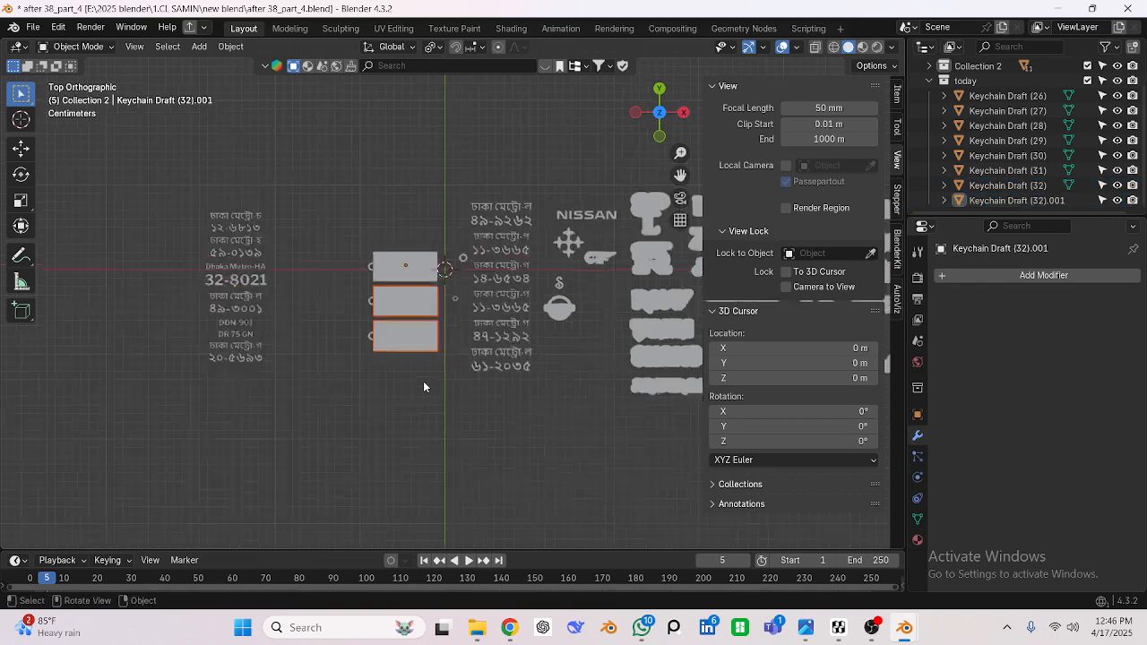
pyautogui.keyDown('shift'); pyautogui.moveTo(423, 381); pyautogui.dragTo(429, 399, button='middle'); pyautogui.keyUp('shift')
pyautogui.moveTo(414, 253); pyautogui.dragTo(439, 380)
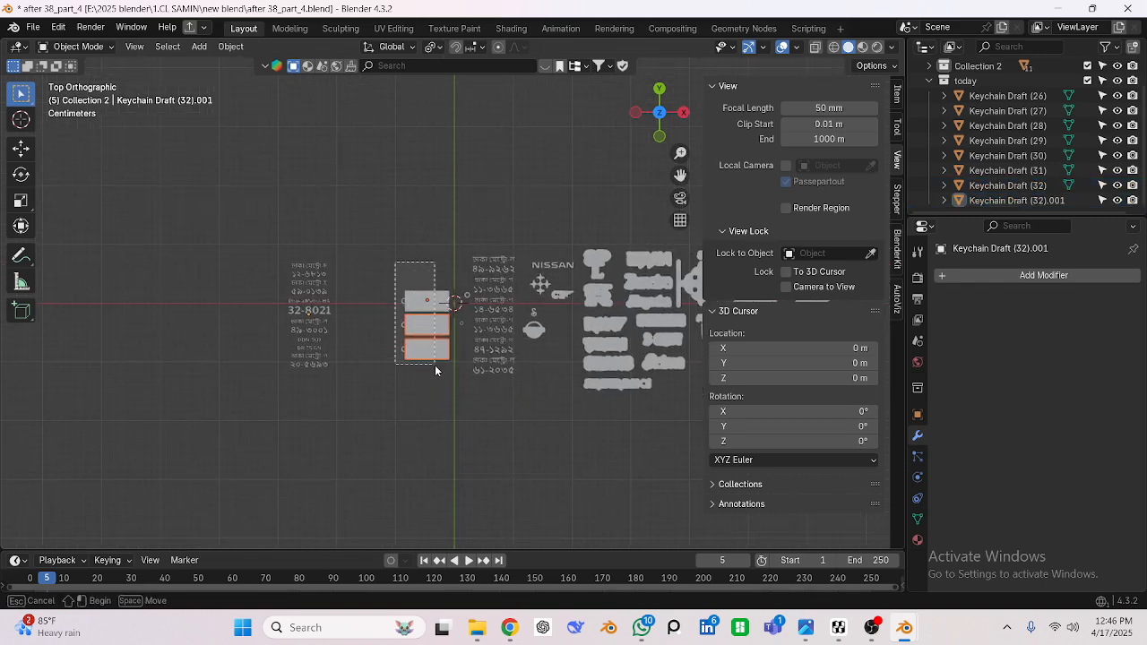
pyautogui.scroll(2, 417, 340)
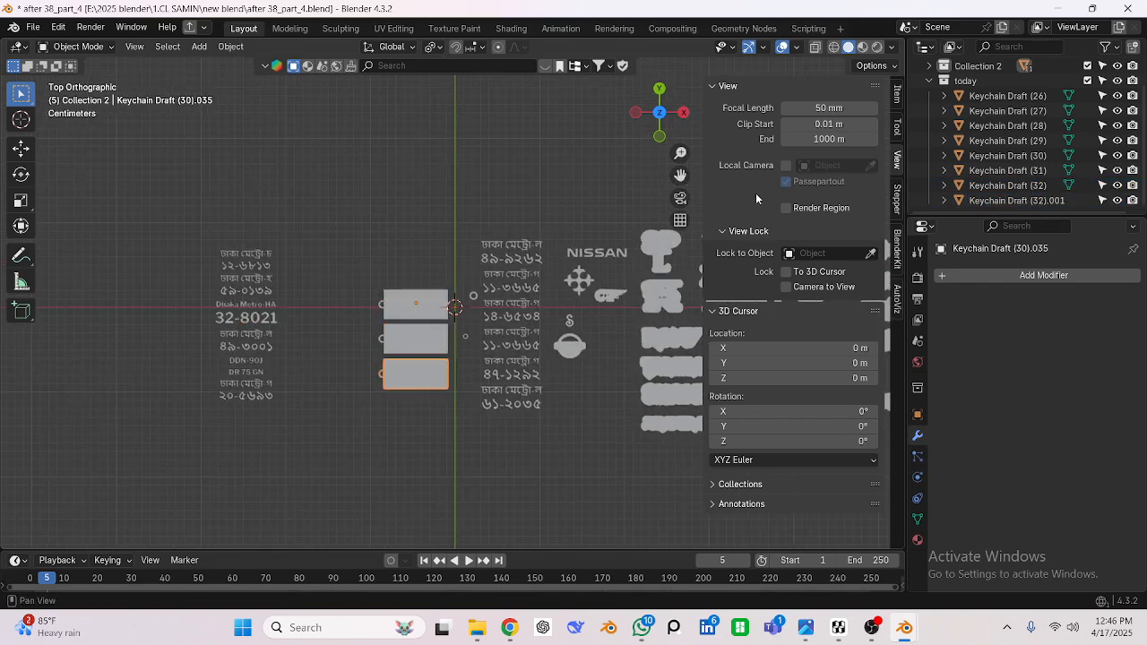
pyautogui.scroll(2, 1003, 134)
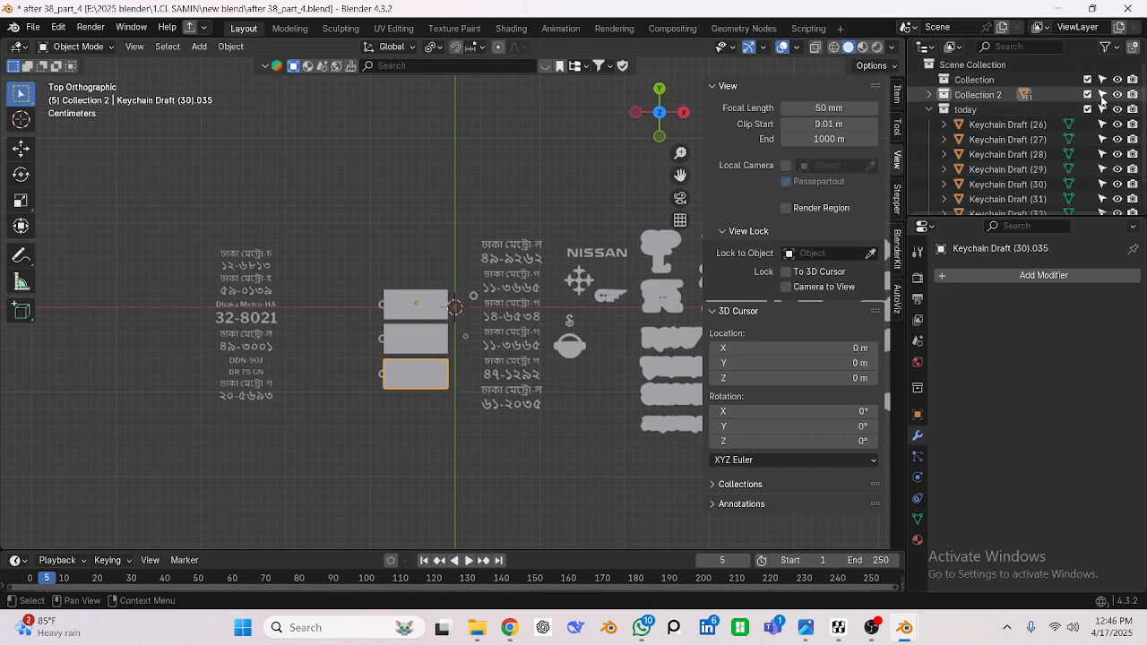
pyautogui.scroll(-2, 1089, 143)
pyautogui.scroll(2, 1079, 168)
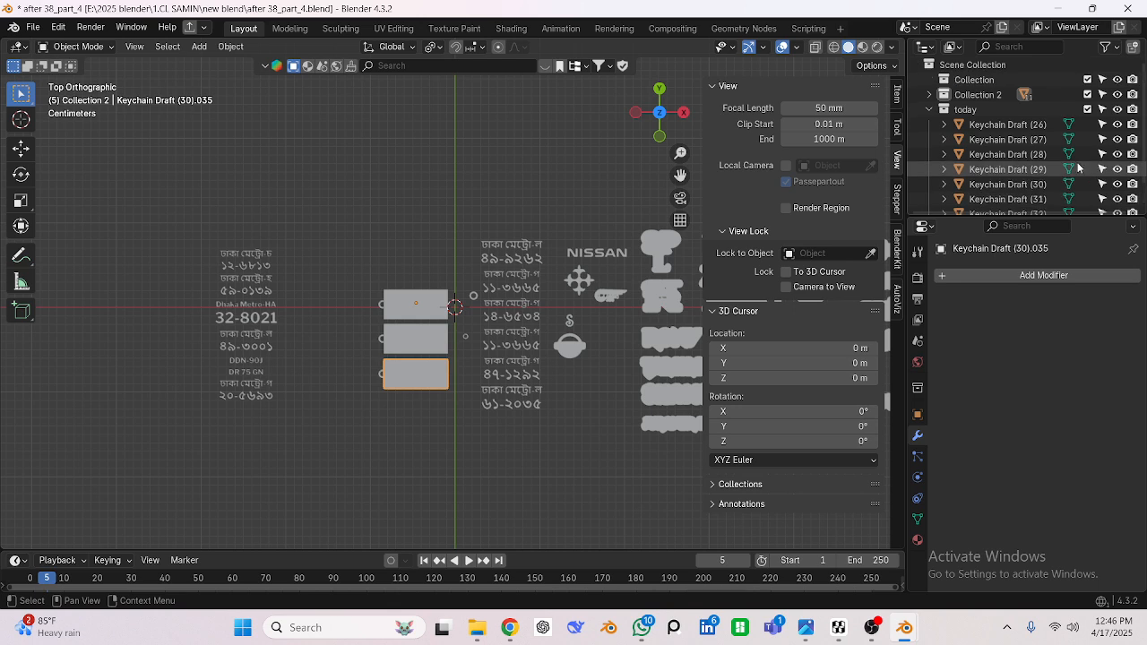
pyautogui.click(929, 94)
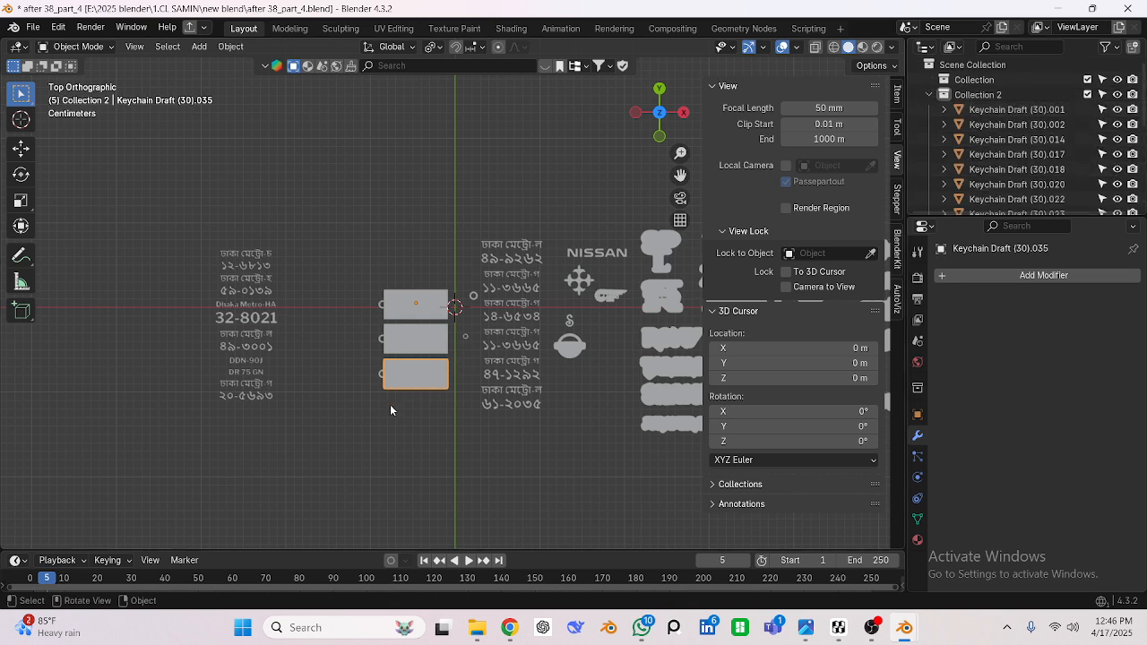
pyautogui.moveTo(305, 224); pyautogui.dragTo(417, 414)
pyautogui.scroll(2, 417, 414)
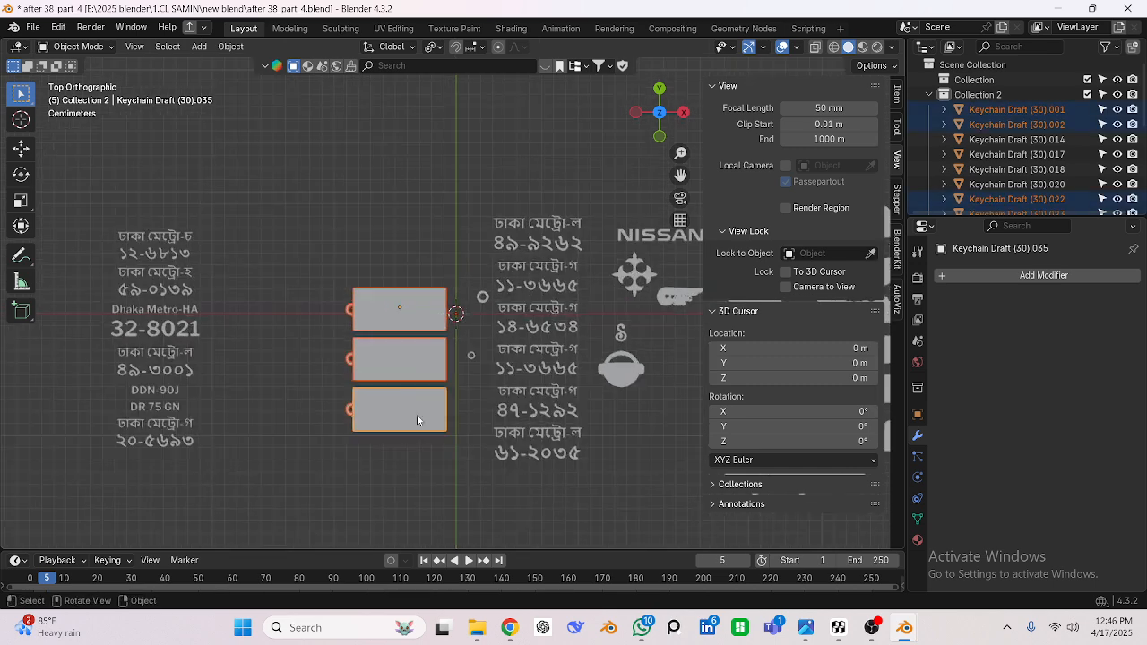
# Examine the overall layout of the blank plates, number texts, logos and name keychains from above.
pyautogui.scroll(-3, 429, 412)
pyautogui.keyDown('shift'); pyautogui.moveTo(415, 409); pyautogui.dragTo(209, 407, button='middle'); pyautogui.keyUp('shift')
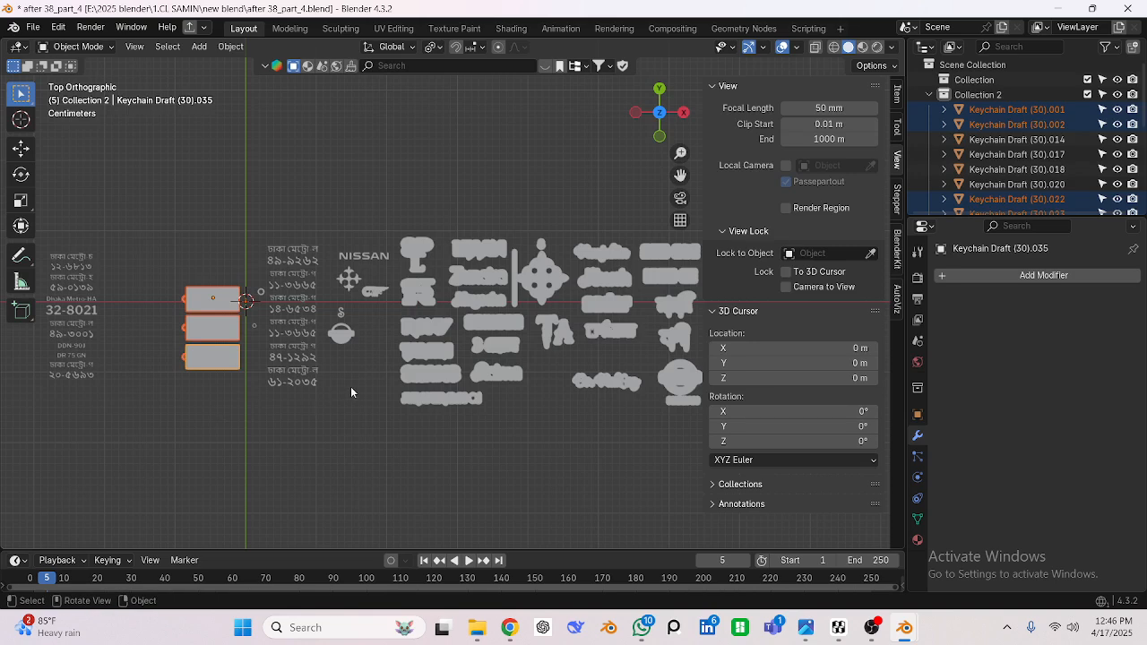
pyautogui.scroll(-2, 396, 386)
pyautogui.scroll(3, 397, 386)
pyautogui.scroll(-3, 417, 369)
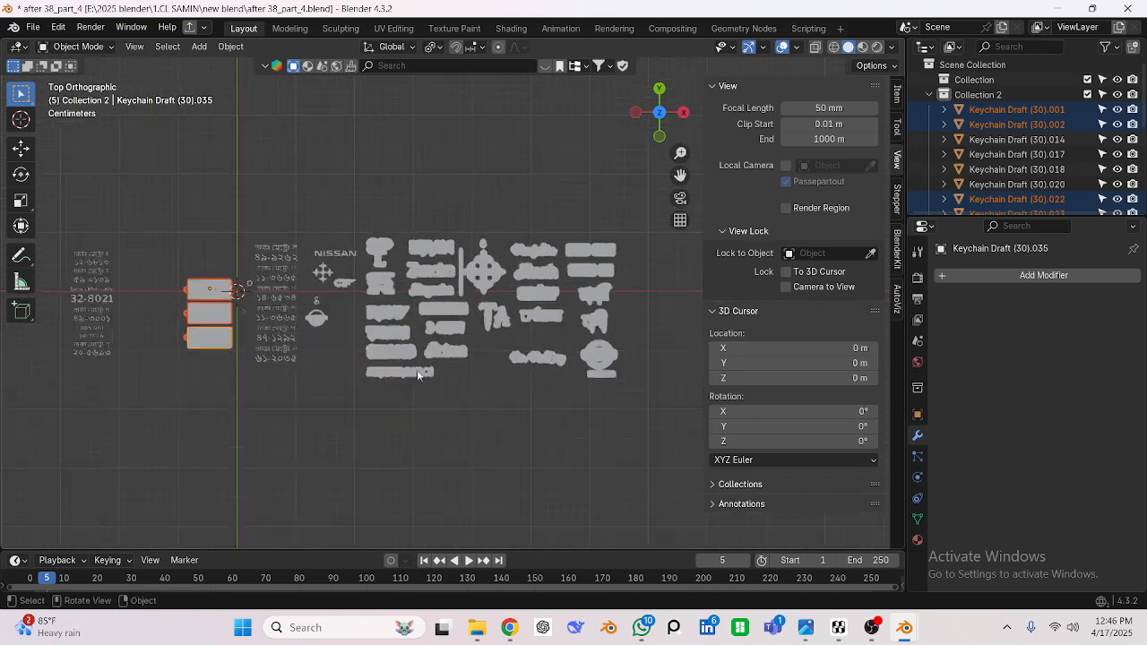
pyautogui.scroll(3, 432, 376)
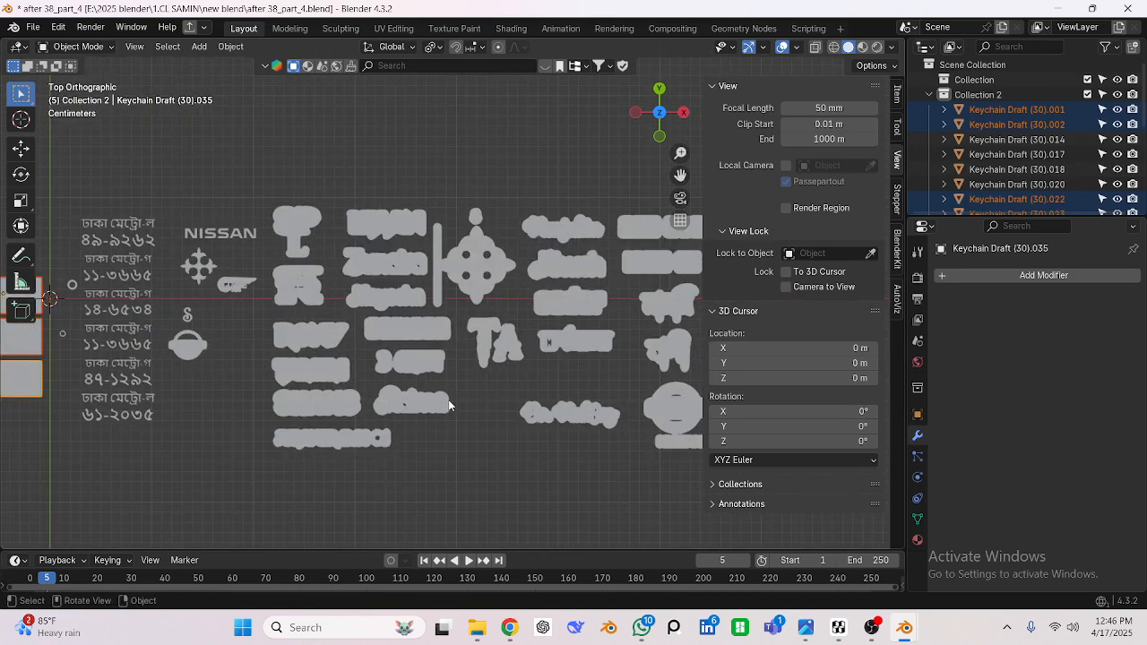
pyautogui.scroll(-6, 395, 403)
pyautogui.keyDown('shift'); pyautogui.moveTo(394, 405); pyautogui.dragTo(453, 419, button='middle'); pyautogui.keyUp('shift')
pyautogui.scroll(6, 346, 403)
pyautogui.keyDown('shift'); pyautogui.moveTo(400, 383); pyautogui.dragTo(501, 363, button='middle'); pyautogui.keyUp('shift')
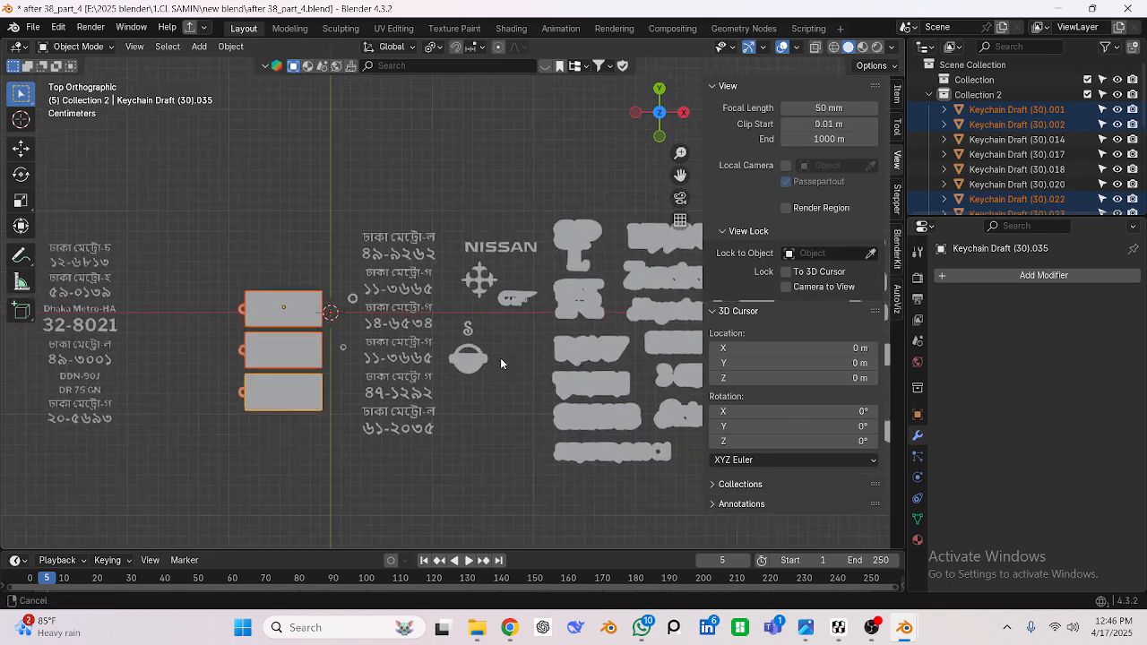
pyautogui.scroll(-6, 329, 388)
pyautogui.scroll(5, 339, 385)
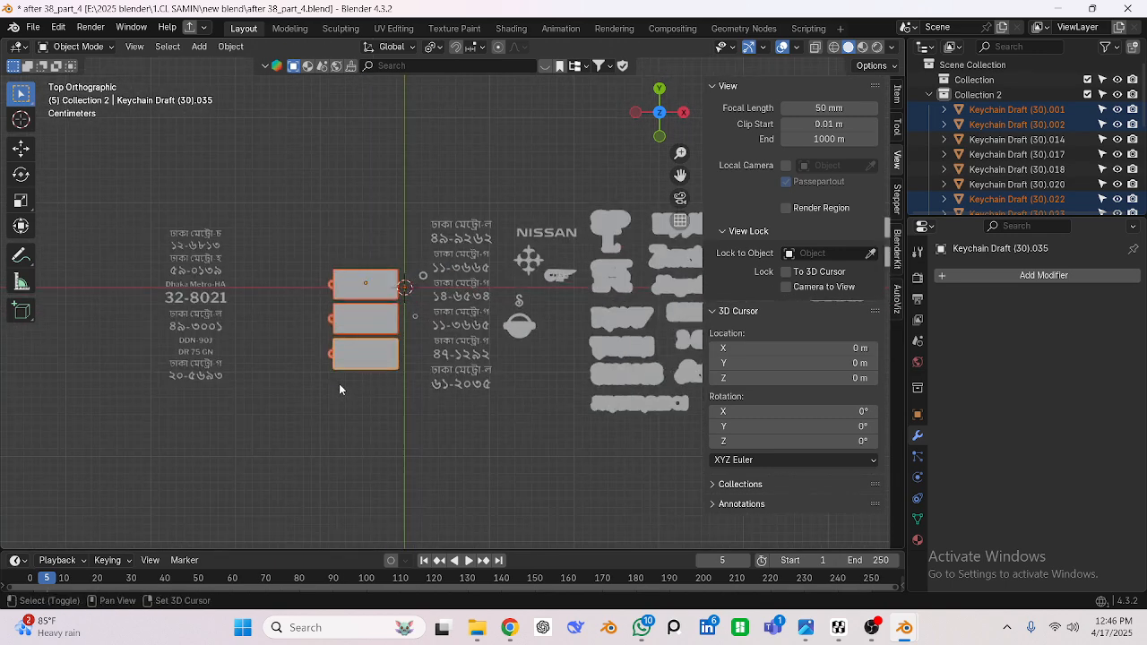
# Raise the selected blank plates and keyrings 0.000874 m along Z so their undersides sit on the ground line, and deselect them.
pyautogui.press('KP_1')
pyautogui.keyDown('shift'); pyautogui.moveTo(310, 334); pyautogui.dragTo(504, 363, button='middle'); pyautogui.keyUp('shift')
pyautogui.scroll(3, 415, 376)
pyautogui.scroll(1, 415, 371)
pyautogui.scroll(3, 484, 363)
pyautogui.keyDown('shift'); pyautogui.moveTo(419, 365); pyautogui.dragTo(187, 283, button='middle'); pyautogui.keyUp('shift')
pyautogui.scroll(-7, 359, 304)
pyautogui.scroll(10, 389, 318)
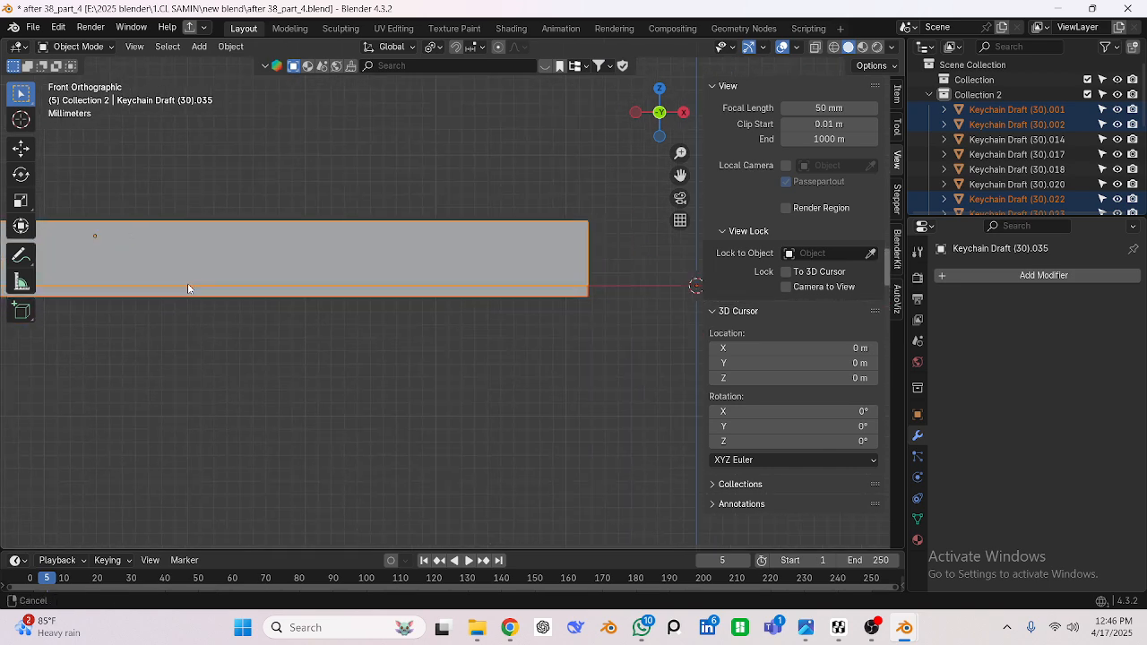
pyautogui.scroll(1, 484, 286)
pyautogui.scroll(2, 541, 279)
pyautogui.keyDown('shift'); pyautogui.moveTo(499, 290); pyautogui.dragTo(389, 337, button='middle'); pyautogui.keyUp('shift')
pyautogui.scroll(3, 475, 356)
pyautogui.keyDown('shift'); pyautogui.moveTo(474, 356); pyautogui.dragTo(427, 335, button='middle'); pyautogui.keyUp('shift')
pyautogui.scroll(3, 425, 363)
pyautogui.scroll(1, 425, 363)
pyautogui.press('g')
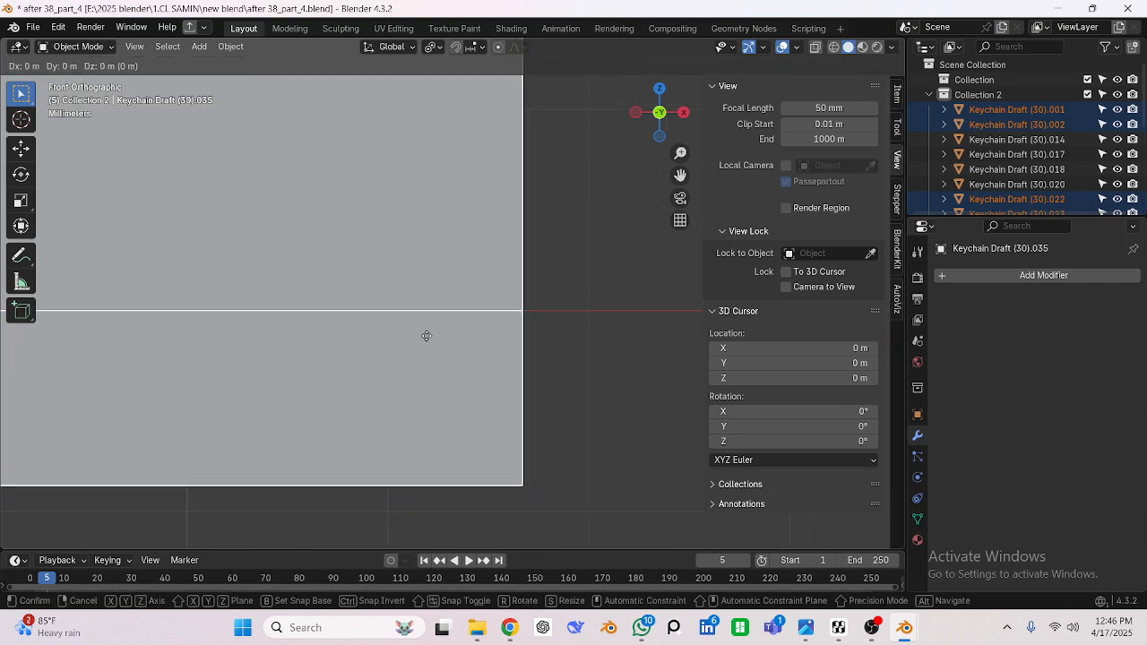
pyautogui.press('z')
pyautogui.click(430, 159)
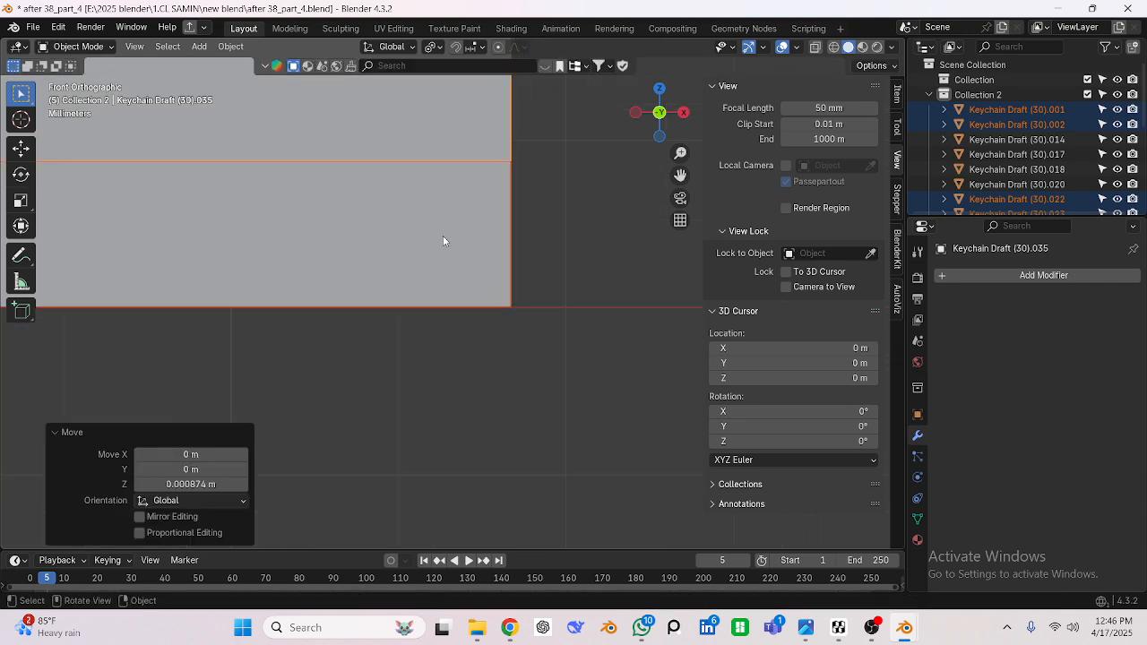
pyautogui.scroll(-6, 442, 235)
pyautogui.click(430, 358)
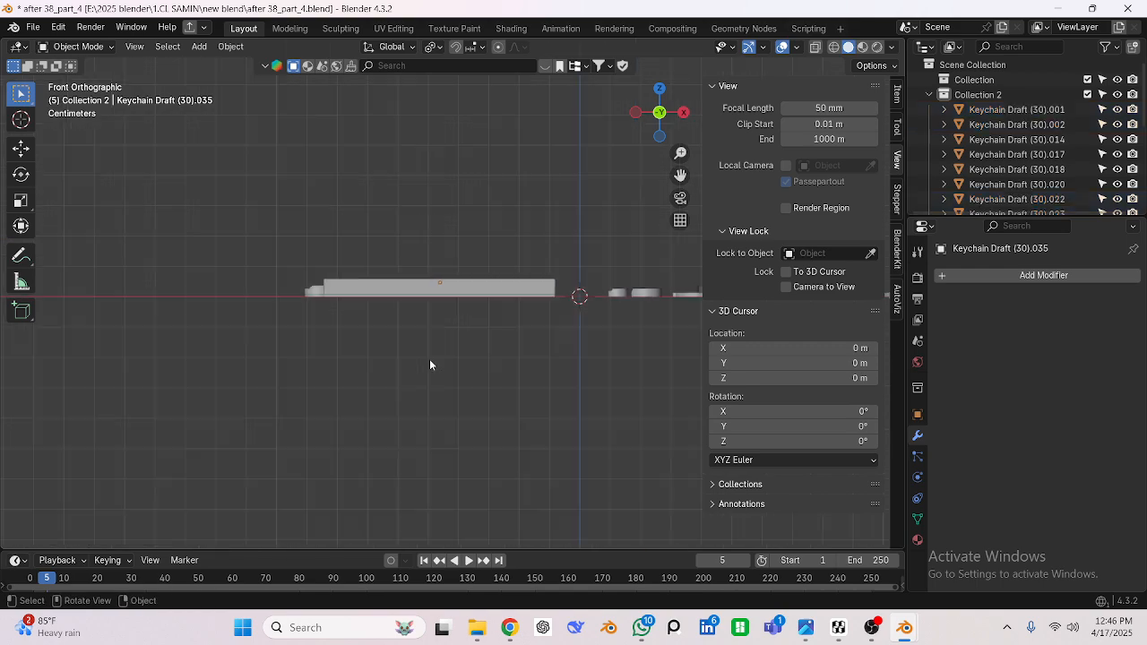
# Examine the keychains' base alignment from the side and the whole layout from above.
pyautogui.moveTo(429, 358)
pyautogui.mouseDown(button='middle')
pyautogui.moveTo(592, 356)
pyautogui.moveTo(616, 305)
pyautogui.moveTo(584, 256)
pyautogui.moveTo(526, 340)
pyautogui.moveTo(525, 374)
pyautogui.moveTo(483, 405)
pyautogui.moveTo(339, 340)
pyautogui.moveTo(407, 357)
pyautogui.mouseUp(button='middle')
pyautogui.scroll(4, 327, 327)
pyautogui.scroll(4, 404, 356)
pyautogui.keyDown('shift'); pyautogui.moveTo(302, 367); pyautogui.dragTo(363, 328, button='middle'); pyautogui.keyUp('shift')
pyautogui.moveTo(363, 328); pyautogui.dragTo(426, 362, button='middle')
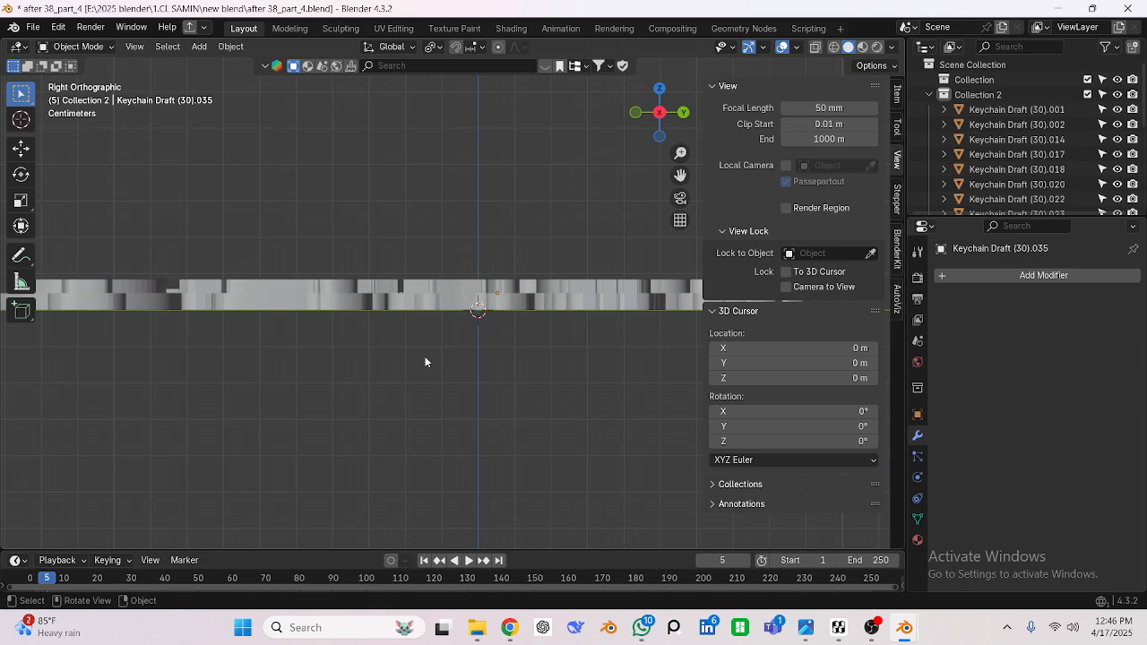
pyautogui.scroll(-8, 358, 355)
pyautogui.press('KP_7')
pyautogui.scroll(-4, 362, 360)
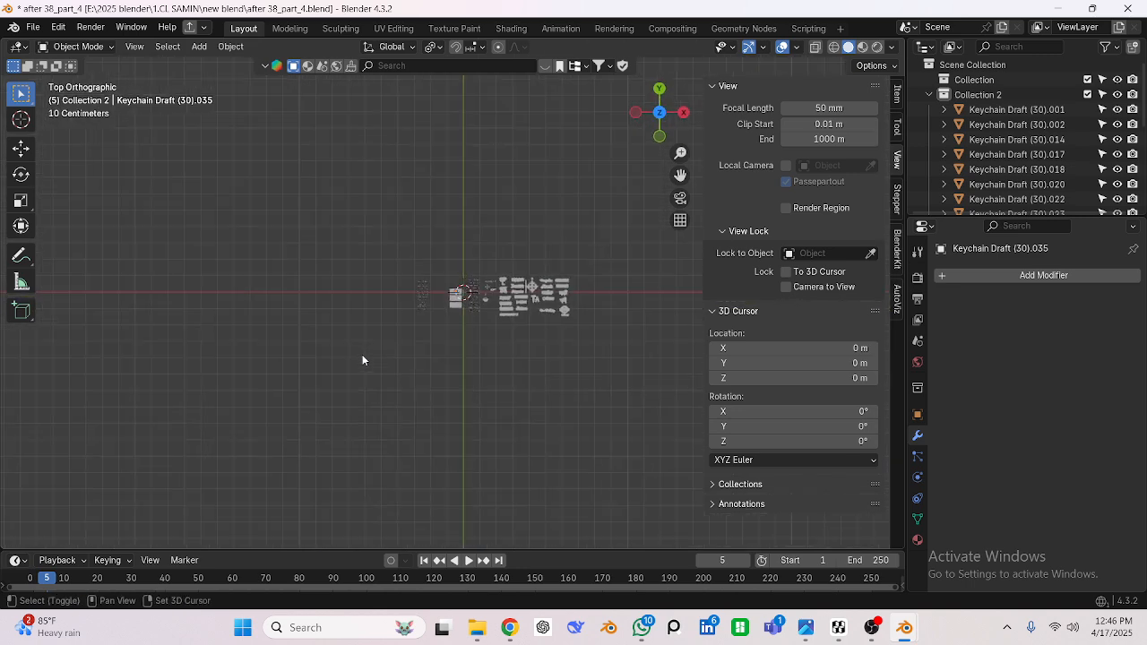
# Examine the three blank plates and the surrounding number texts from the front and from above.
pyautogui.scroll(6, 362, 354)
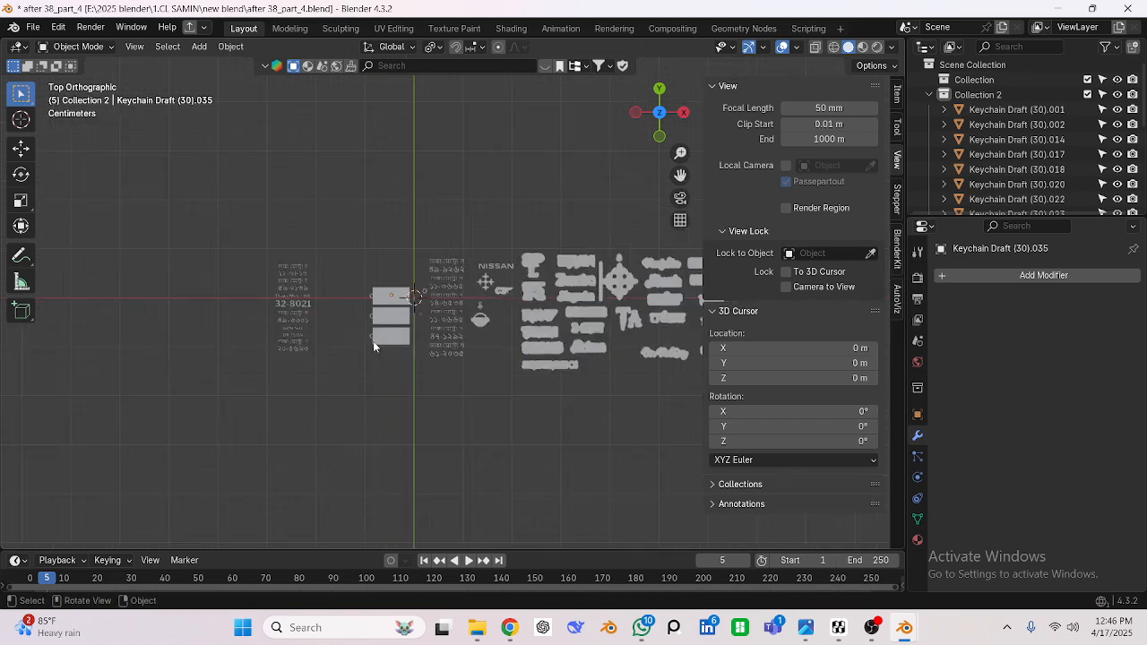
pyautogui.press('KP_1')
pyautogui.moveTo(347, 309); pyautogui.dragTo(346, 364, button='middle')
pyautogui.press('KP_7')
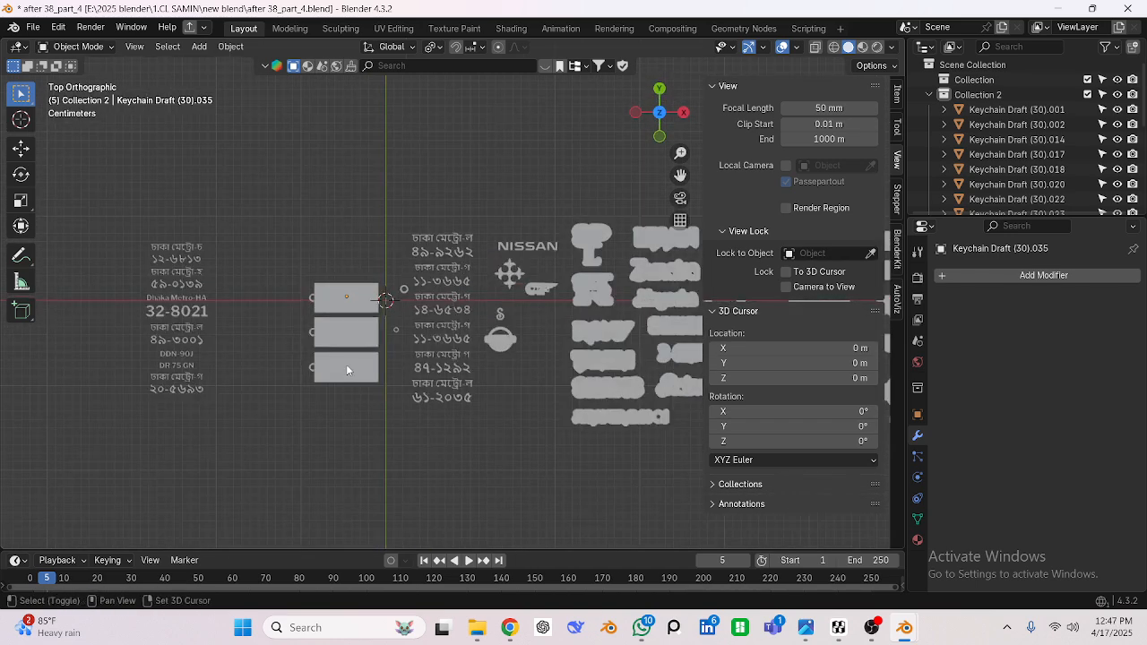
pyautogui.scroll(-2, 347, 366)
pyautogui.scroll(5, 347, 366)
pyautogui.scroll(-3, 314, 345)
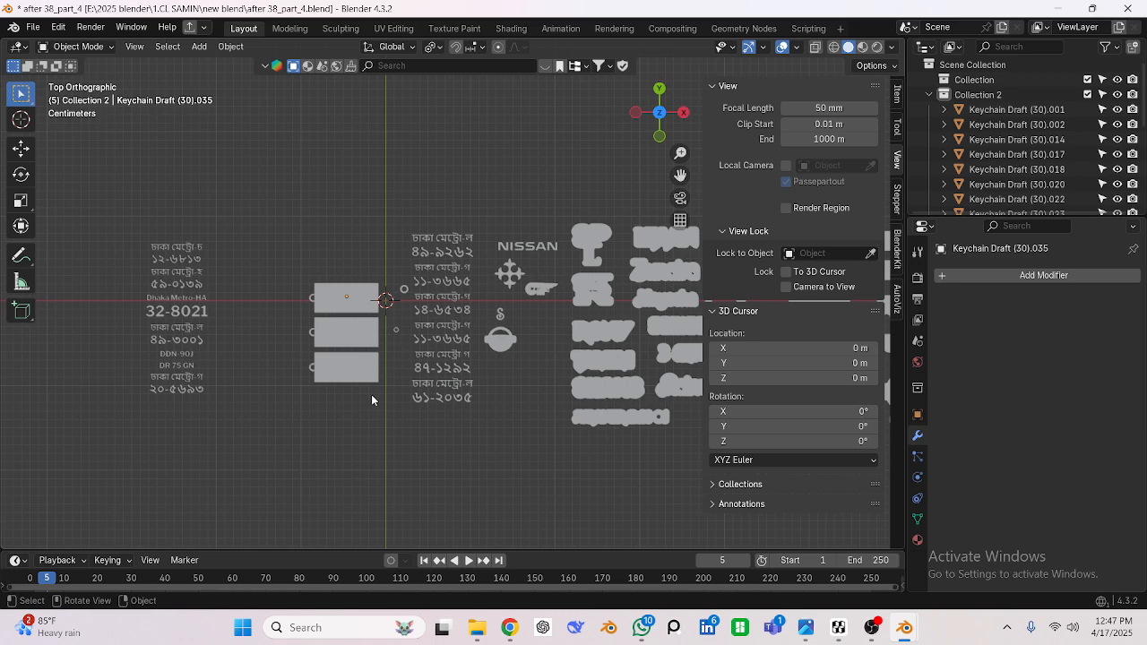
# Duplicate the three blank plates with their keyrings and move the copies 0.12542 m along Y, above the originals.
pyautogui.scroll(2, 371, 394)
pyautogui.moveTo(276, 275); pyautogui.dragTo(359, 450)
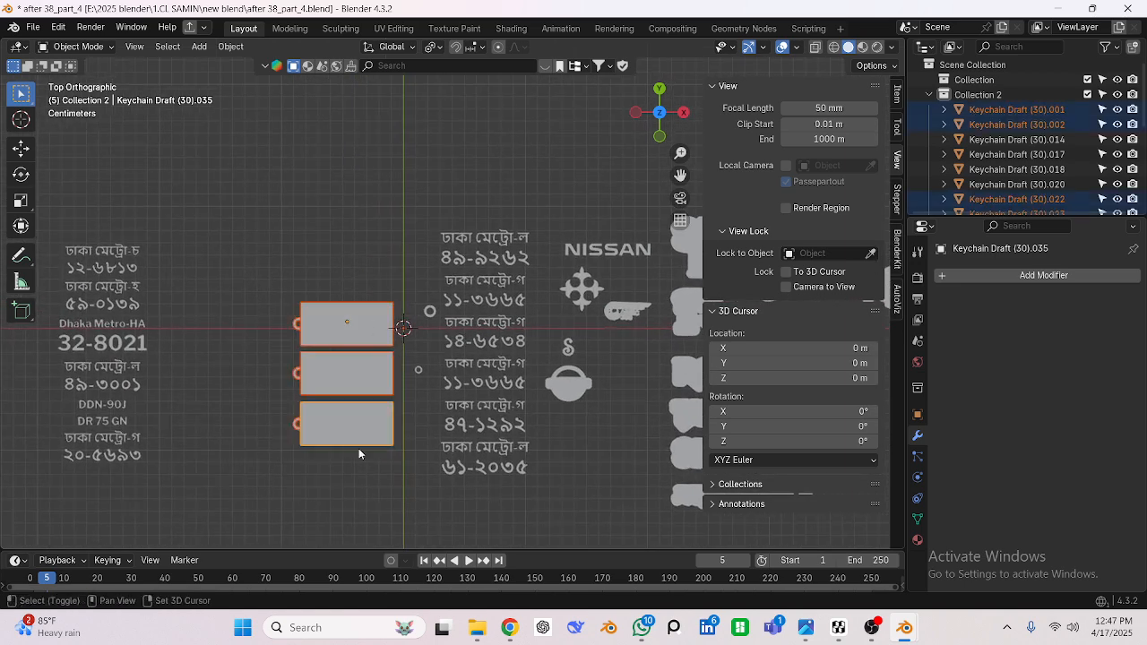
pyautogui.hotkey('shift', 'd')
pyautogui.press('Escape')
pyautogui.press('g')
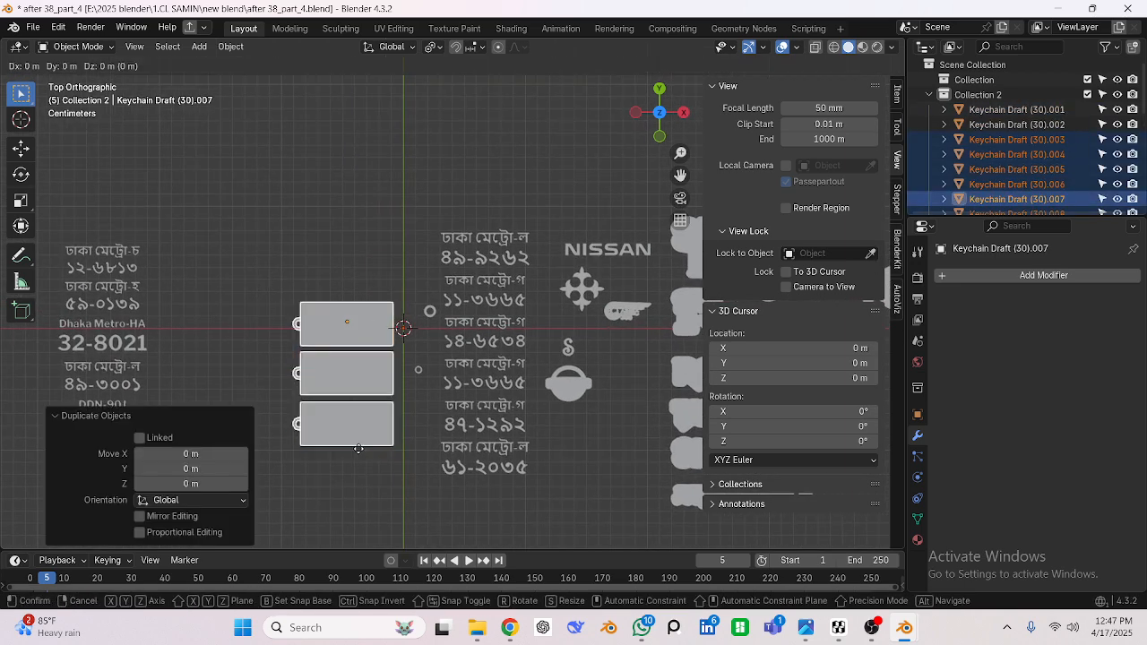
pyautogui.press('y')
pyautogui.click(281, 269)
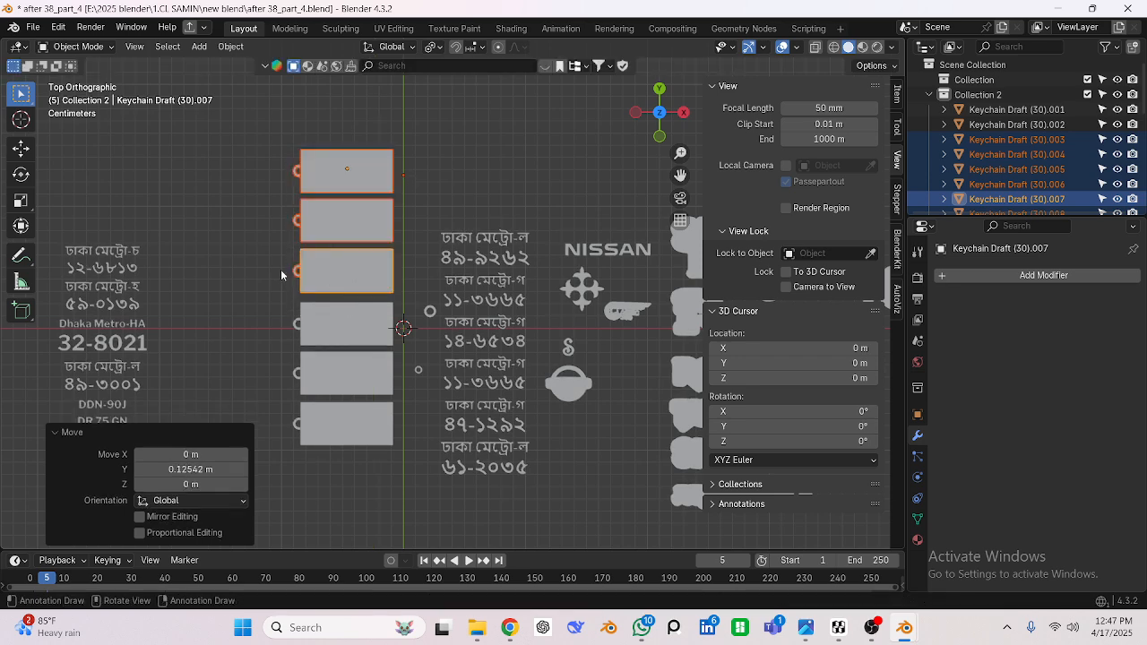
# Duplicate all six blank plates with their keyrings and move the copies -0.092595 m along X to form a second column.
pyautogui.moveTo(292, 249); pyautogui.dragTo(350, 438)
pyautogui.hotkey('shift', 'd')
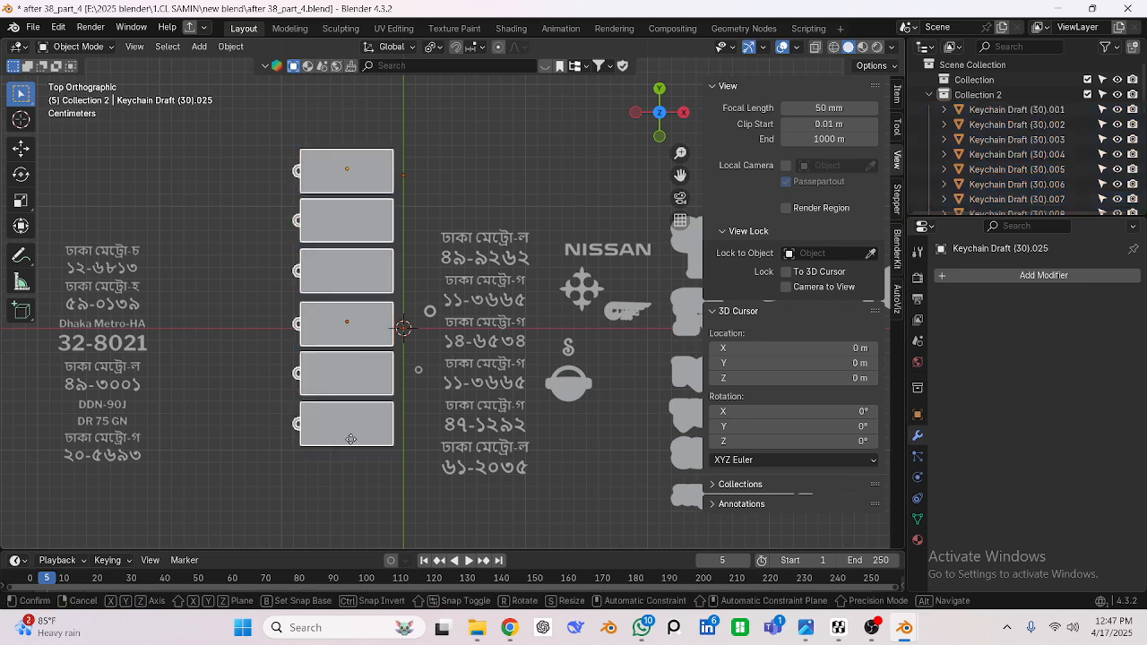
pyautogui.press('Escape')
pyautogui.press('g')
pyautogui.press('x')
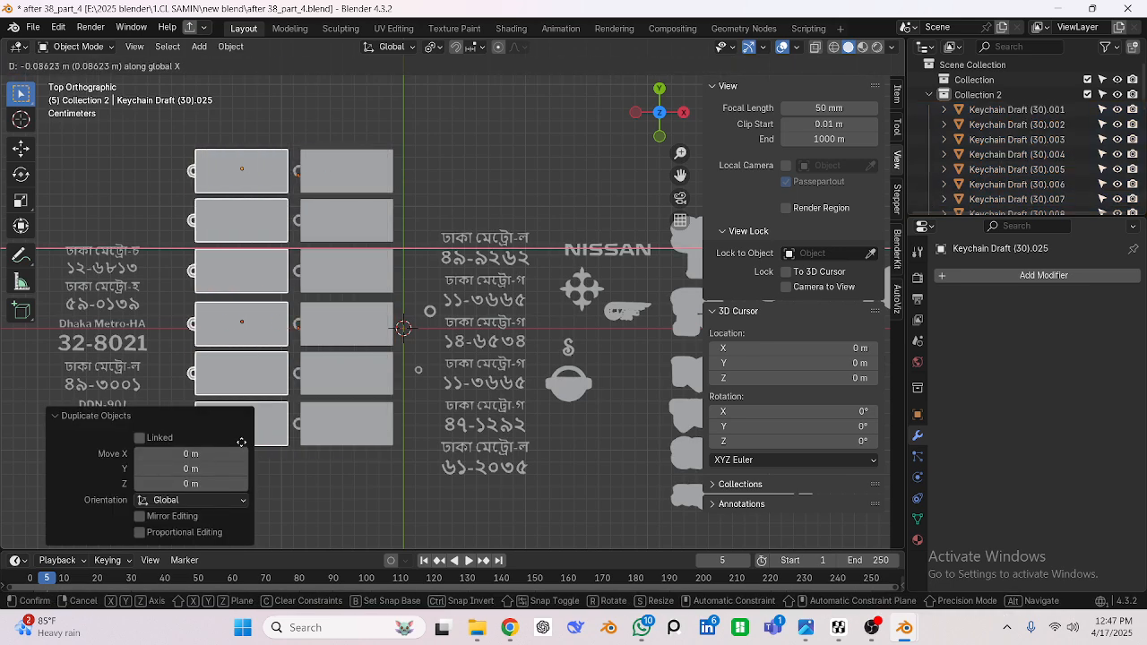
pyautogui.click(238, 444)
pyautogui.scroll(-3, 326, 473)
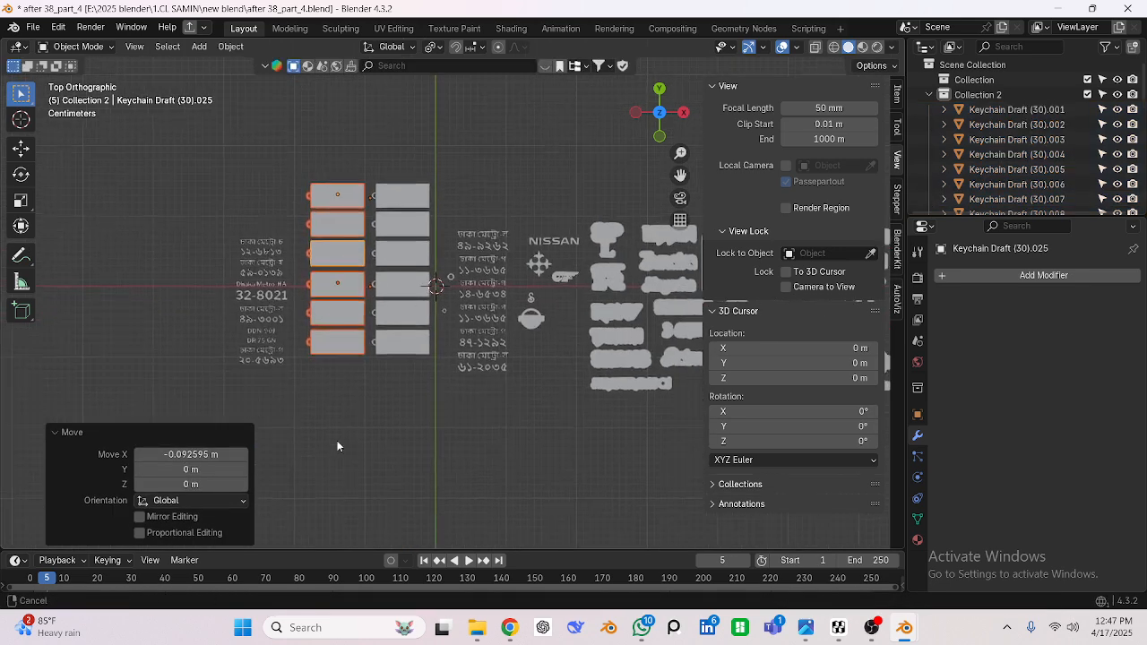
# Duplicate the lowest plate and keyring of the left column and place the copy below it along Y.
pyautogui.moveTo(361, 380); pyautogui.dragTo(360, 380)
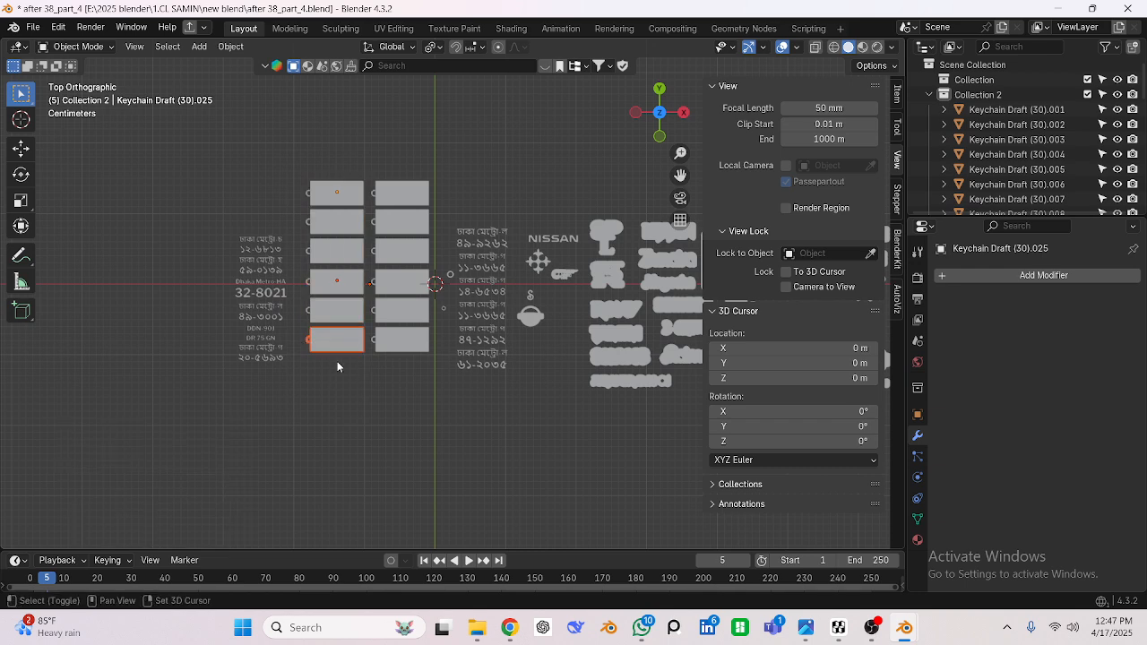
pyautogui.hotkey('shift', 'd')
pyautogui.press('x')
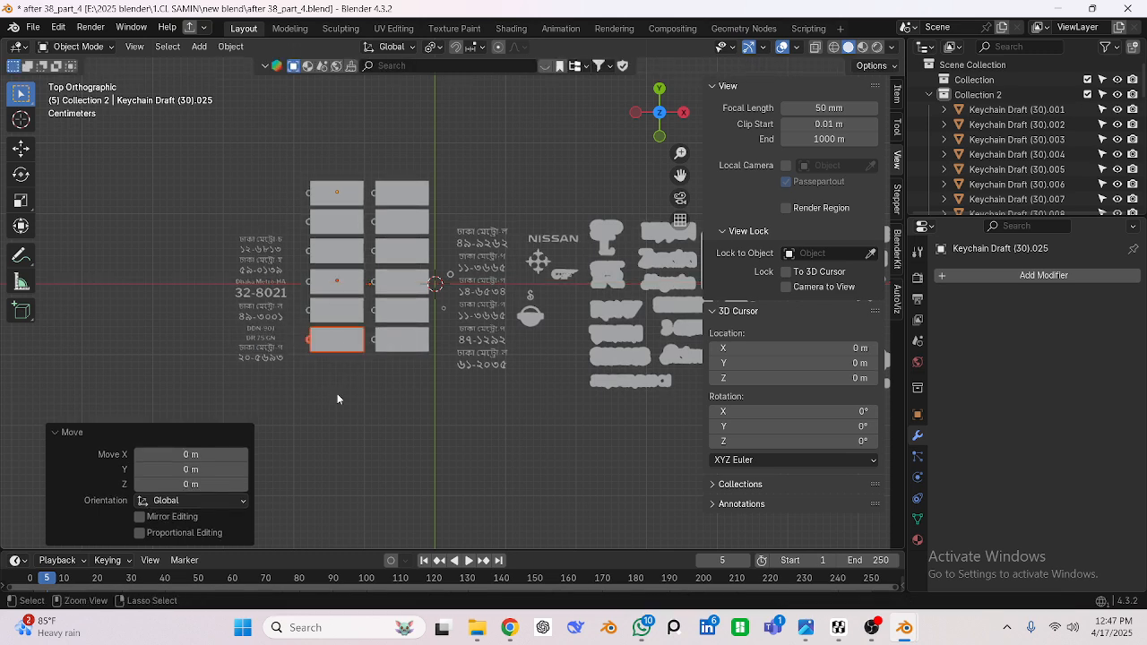
pyautogui.press('y')
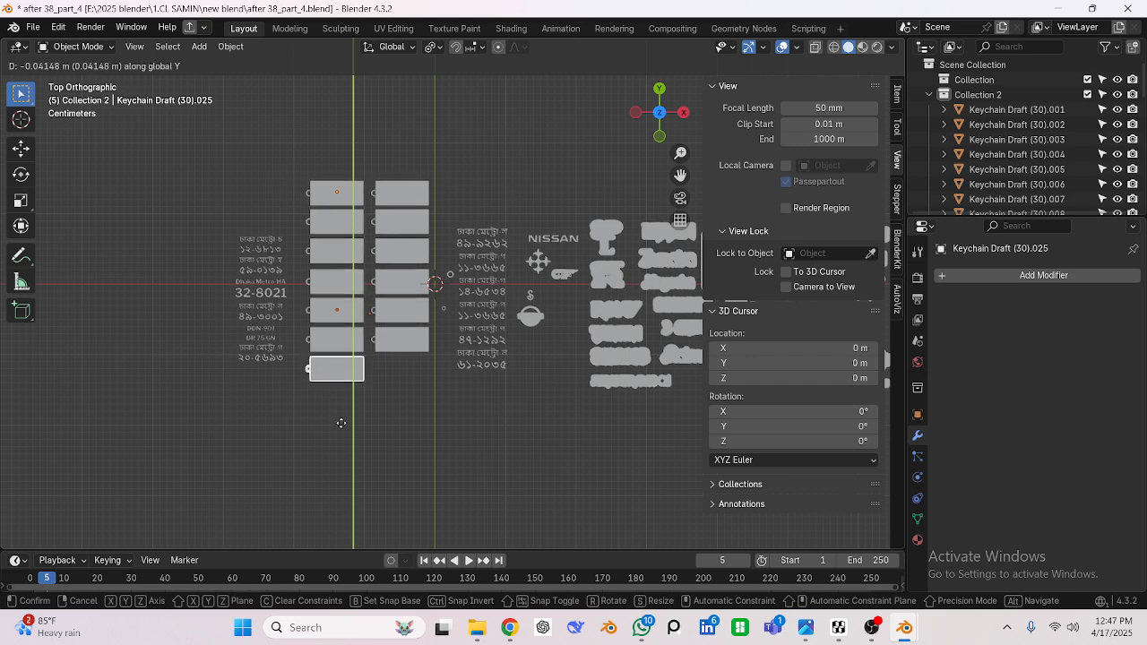
pyautogui.click(341, 423)
pyautogui.click(403, 425)
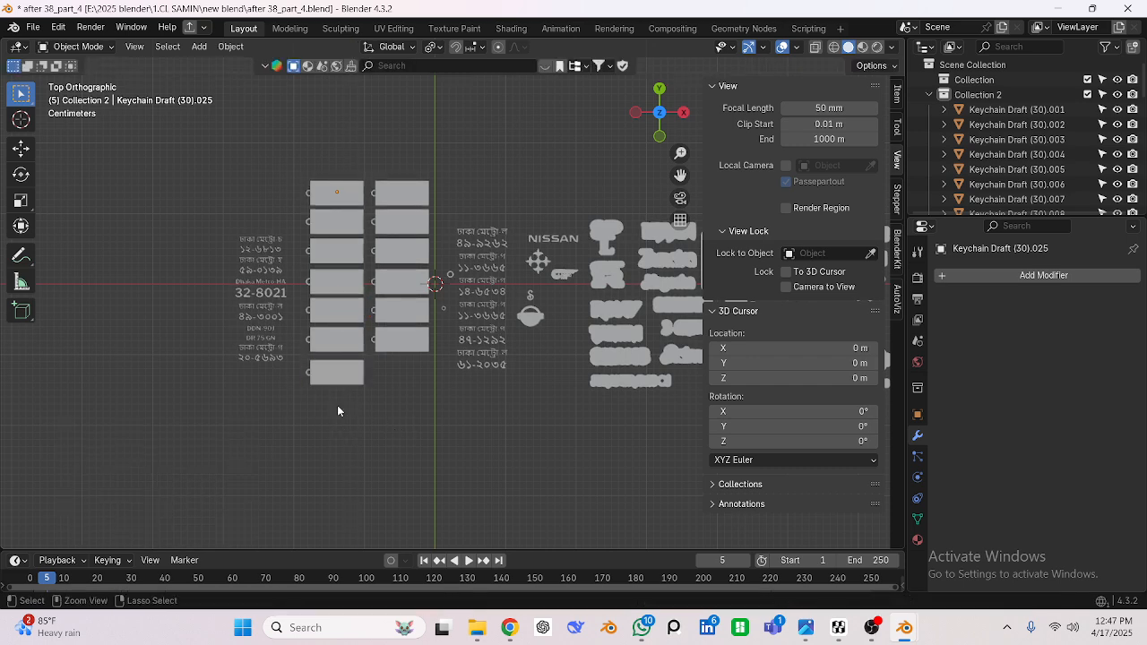
# Reselect the thirteenth plate with its keyring and move it along Y slightly closer to the plate above.
pyautogui.hotkey('ctrl', 'z')
pyautogui.scroll(4, 337, 405)
pyautogui.keyDown('shift'); pyautogui.moveTo(337, 405); pyautogui.dragTo(433, 390, button='middle'); pyautogui.keyUp('shift')
pyautogui.press('g')
pyautogui.press('y')
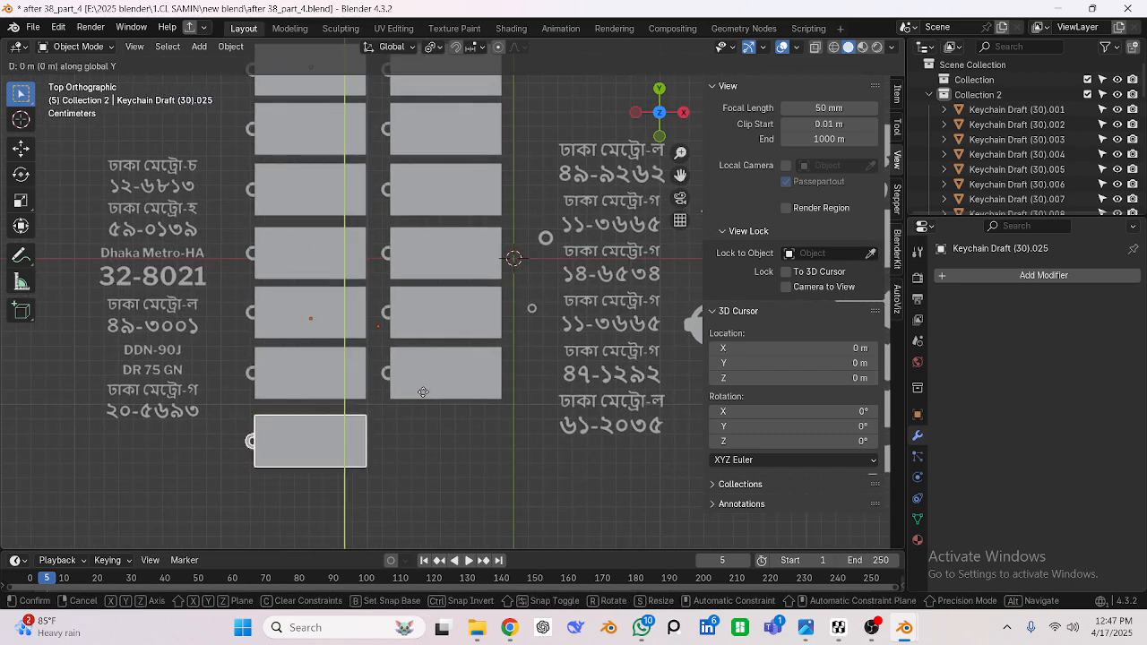
pyautogui.click(422, 388)
pyautogui.click(428, 441)
pyautogui.scroll(-7, 428, 441)
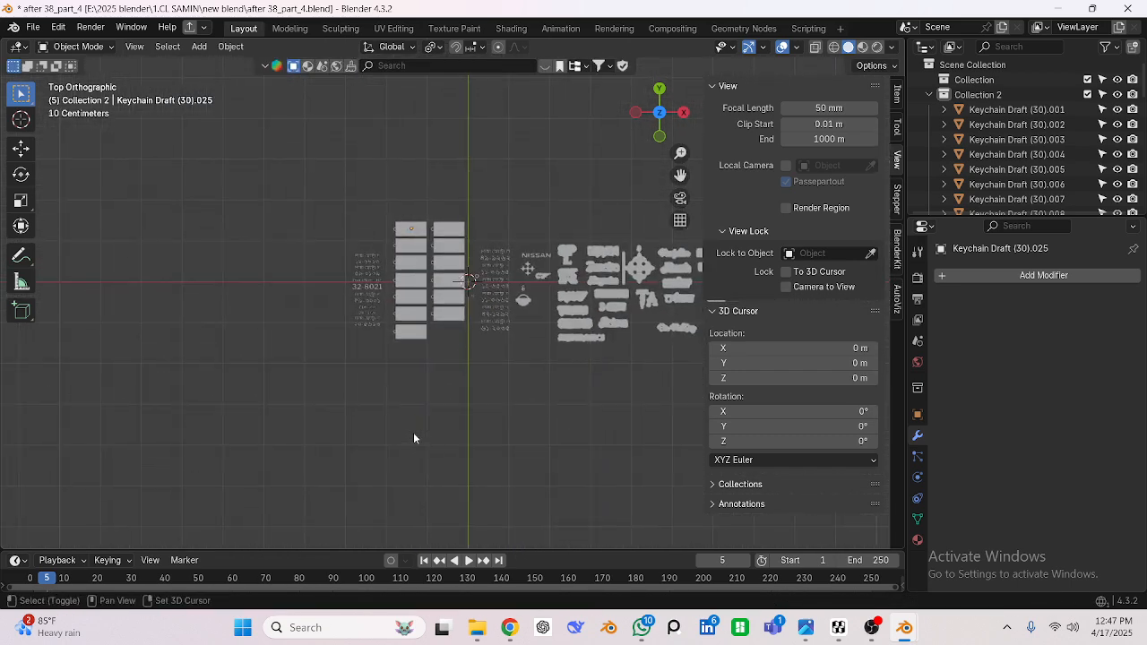
pyautogui.scroll(6, 413, 435)
pyautogui.keyDown('shift'); pyautogui.moveTo(402, 434); pyautogui.dragTo(396, 428, button='middle'); pyautogui.keyUp('shift')
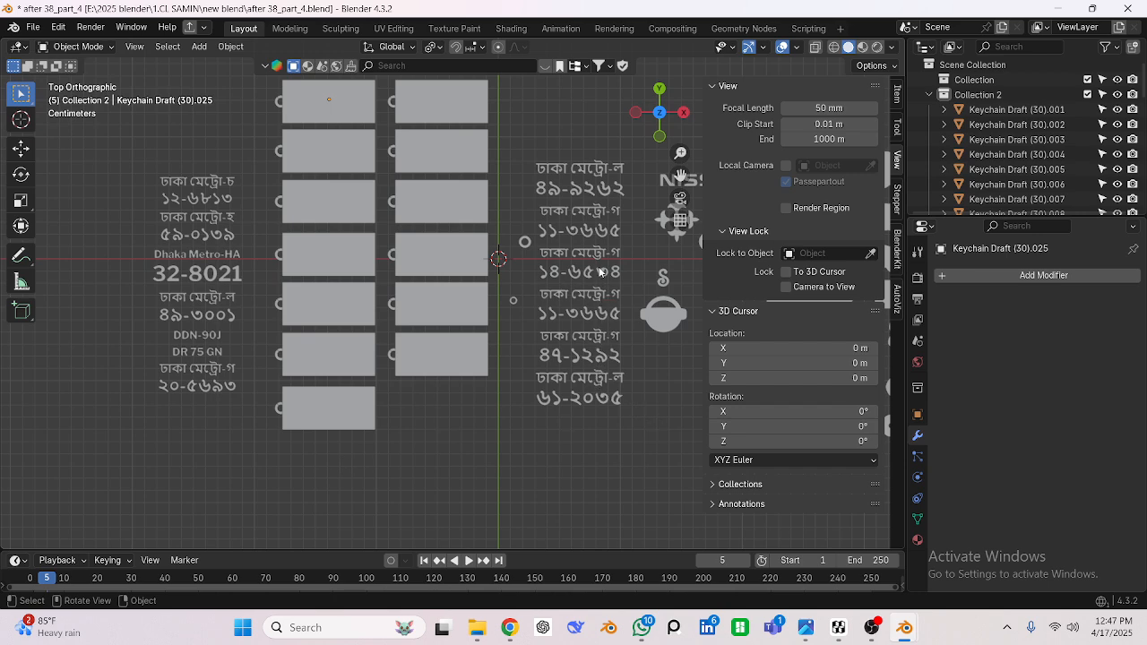
# Move the group of six number texts -0.20479 m along X and 0.048502 m along Y onto the left plate column.
pyautogui.moveTo(595, 238); pyautogui.dragTo(593, 258)
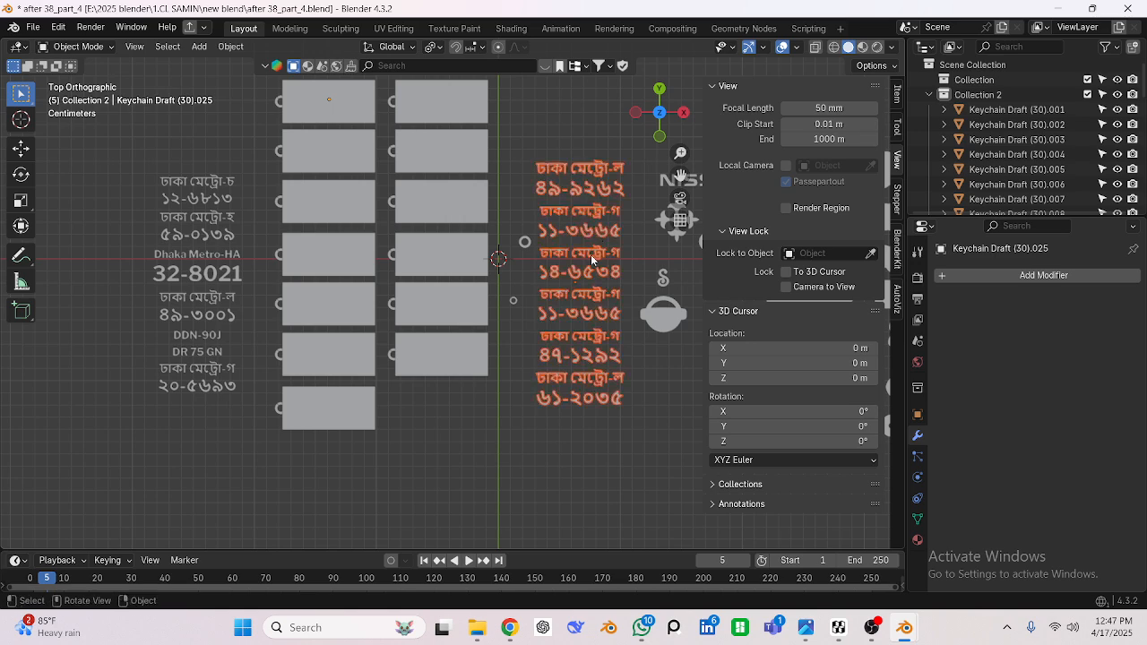
pyautogui.press('g')
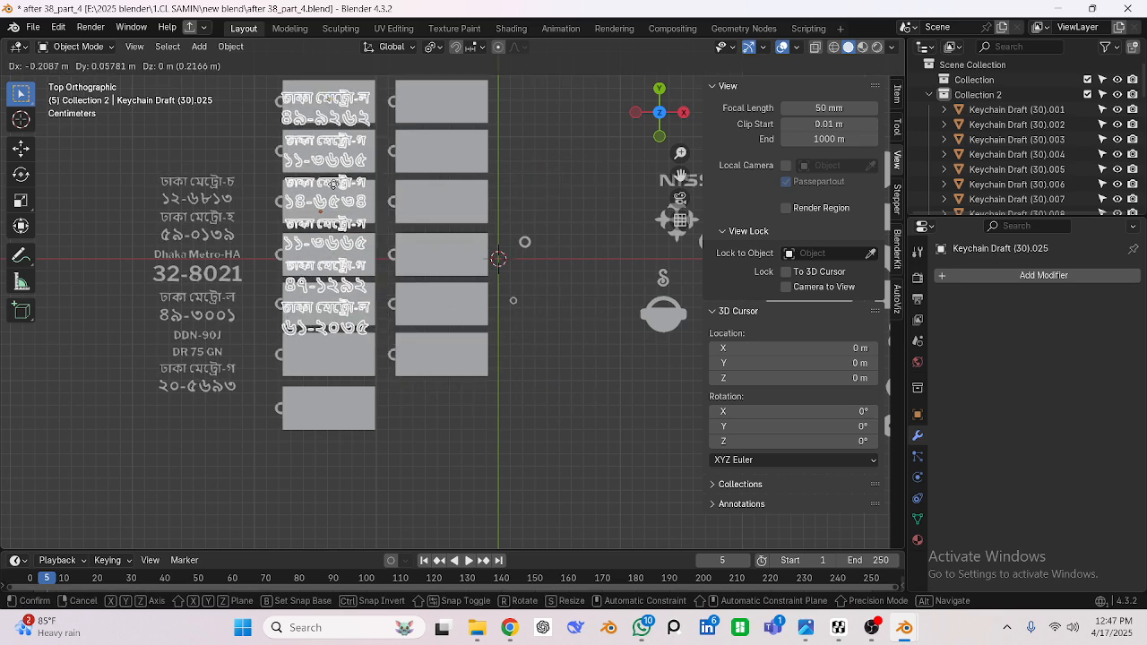
pyautogui.click(366, 238)
# Shift the six number texts -0.003071 m in X and -0.011341 m in Y, and scale them by 0.894.
pyautogui.scroll(2, 365, 238)
pyautogui.scroll(1, 365, 236)
pyautogui.keyDown('shift'); pyautogui.moveTo(385, 250); pyautogui.dragTo(537, 344, button='middle'); pyautogui.keyUp('shift')
pyautogui.scroll(1, 356, 246)
pyautogui.keyDown('shift'); pyautogui.moveTo(387, 293); pyautogui.dragTo(386, 318, button='middle'); pyautogui.keyUp('shift')
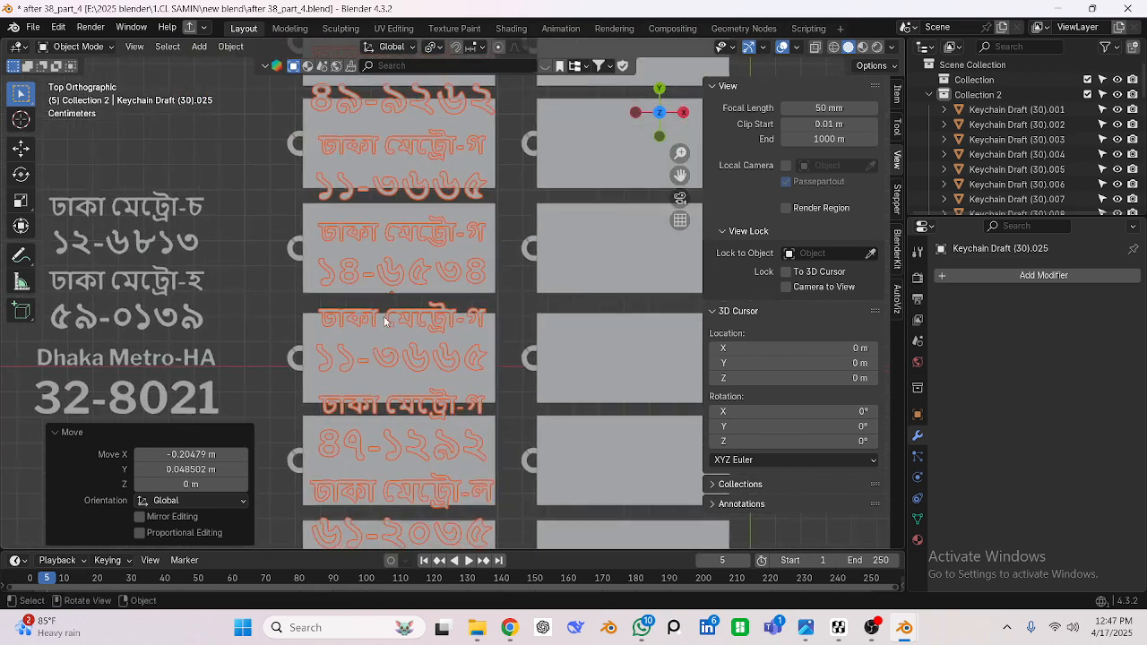
pyautogui.press('g')
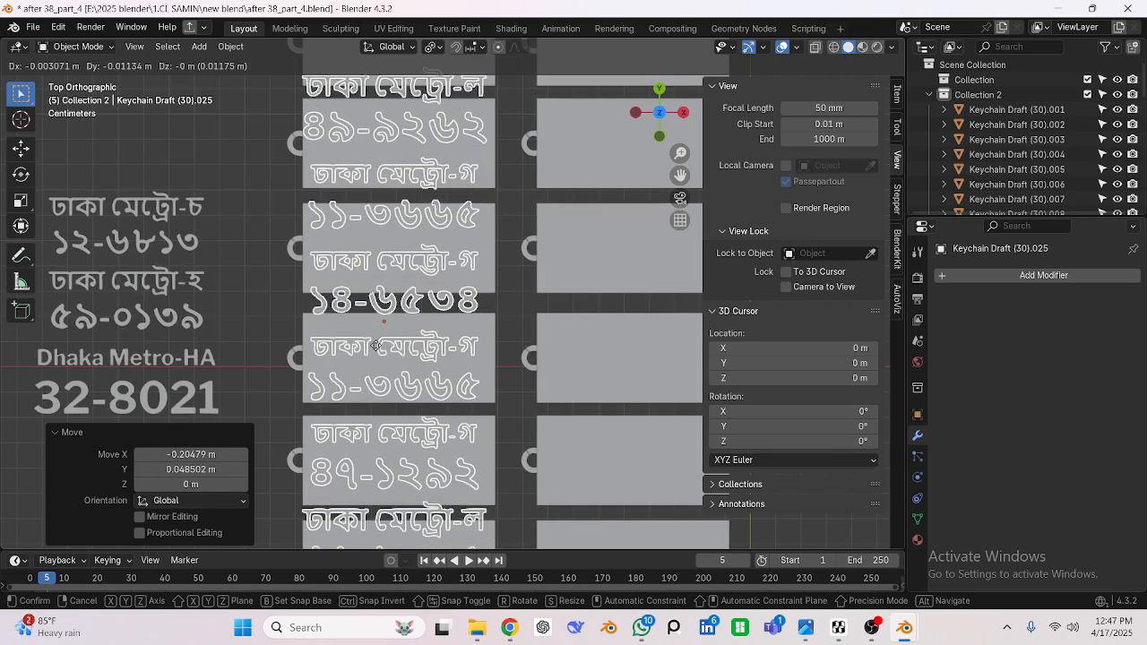
pyautogui.click(382, 353)
pyautogui.press('s')
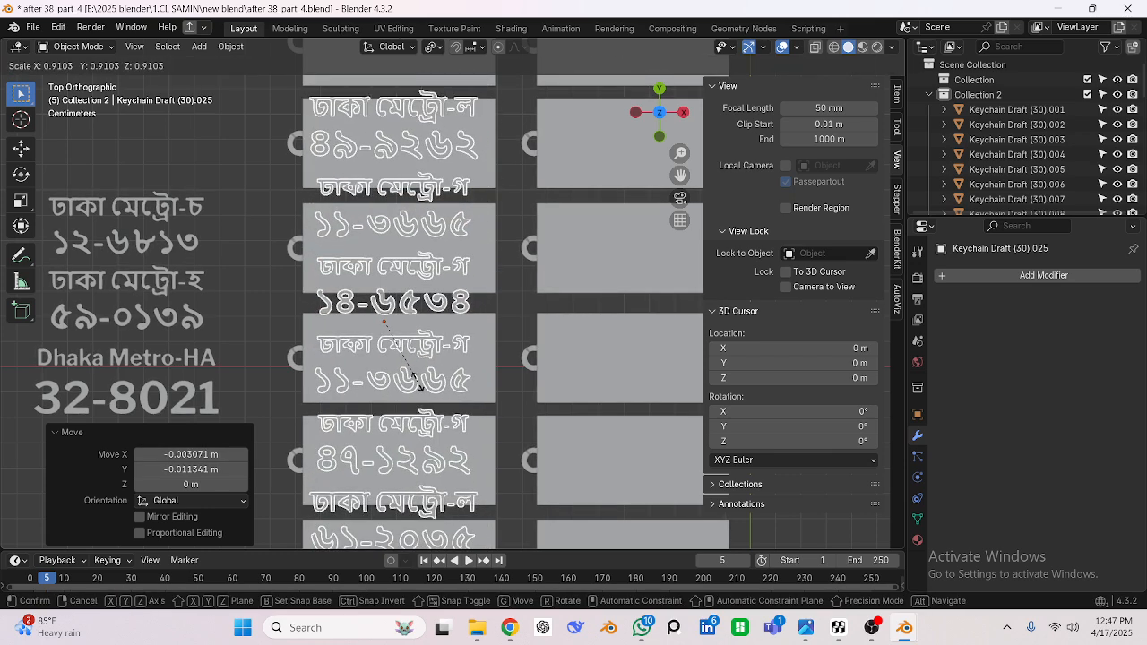
pyautogui.click(411, 382)
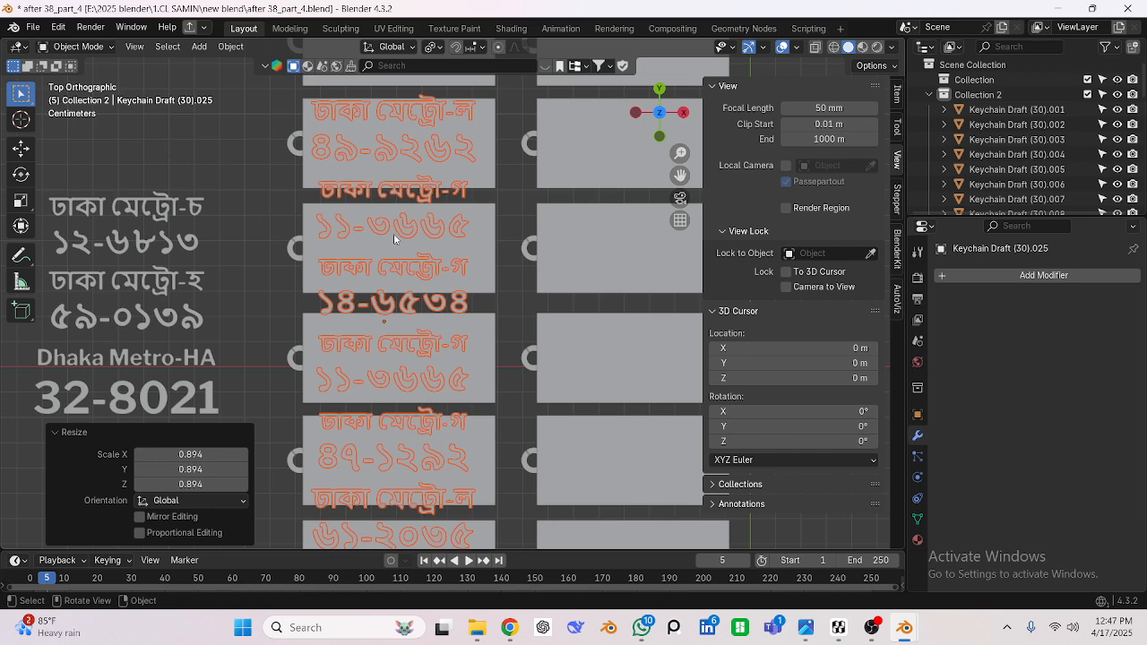
# Set the transform pivot point to Median Point and scale the six number texts by 1.043.
pyautogui.click(433, 47)
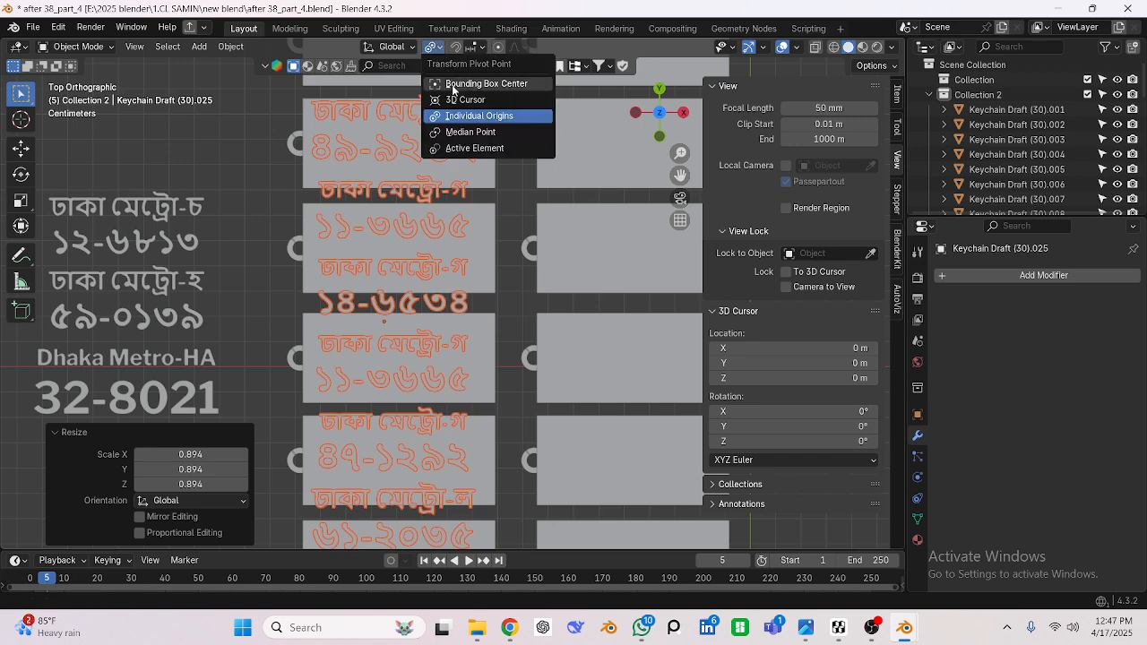
pyautogui.click(464, 132)
pyautogui.press('s')
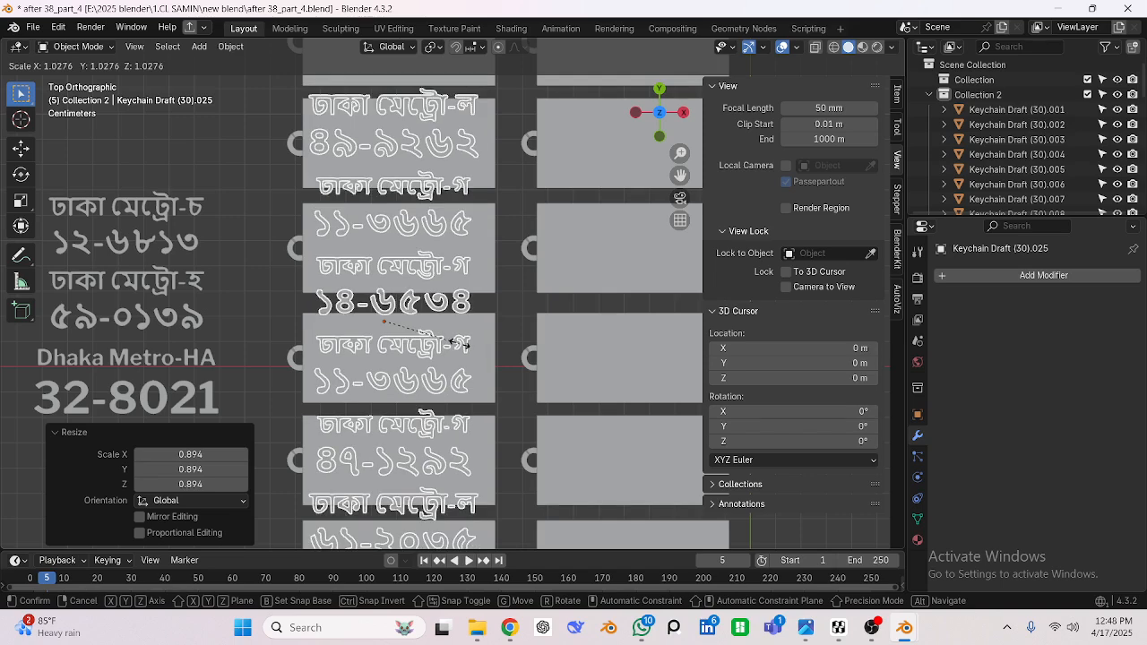
pyautogui.click(434, 352)
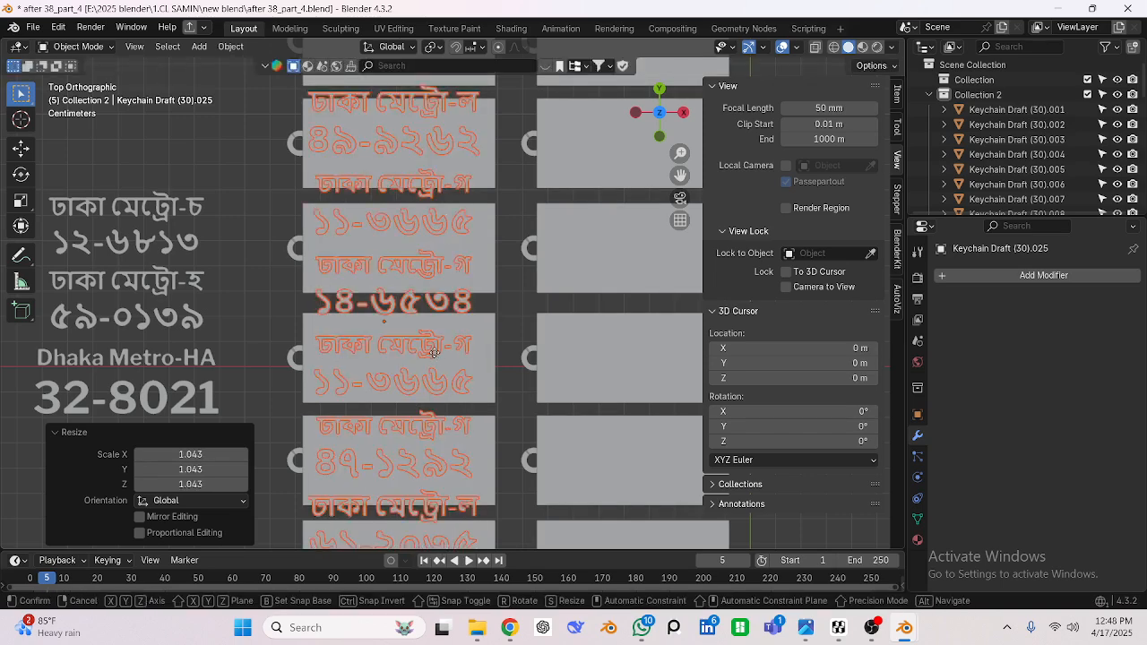
# Move the six number texts 0.001654 m along X and scale them by 0.947 to fit the plate width.
pyautogui.press('g')
pyautogui.press('x')
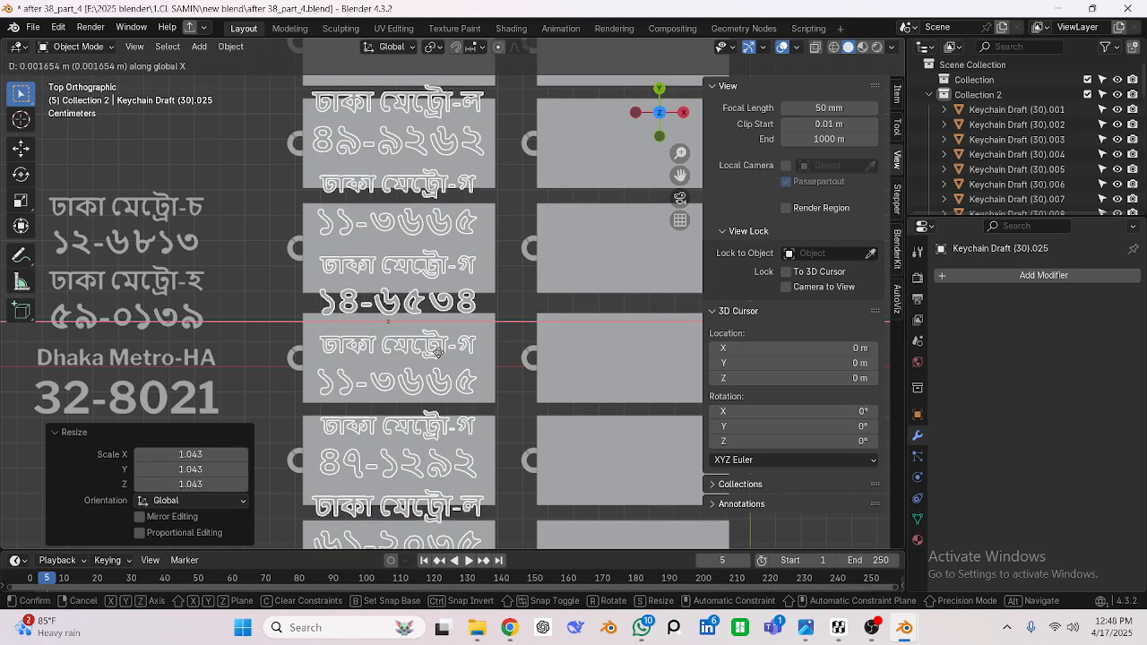
pyautogui.click(455, 408)
pyautogui.press('s')
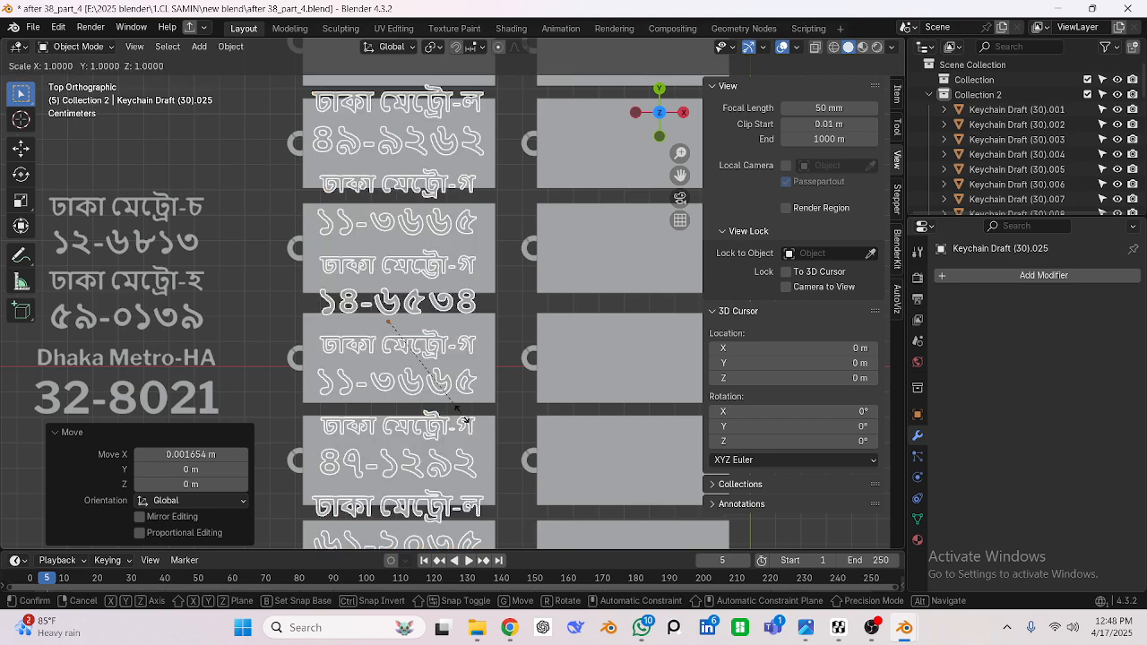
pyautogui.click(459, 413)
pyautogui.scroll(-2, 425, 381)
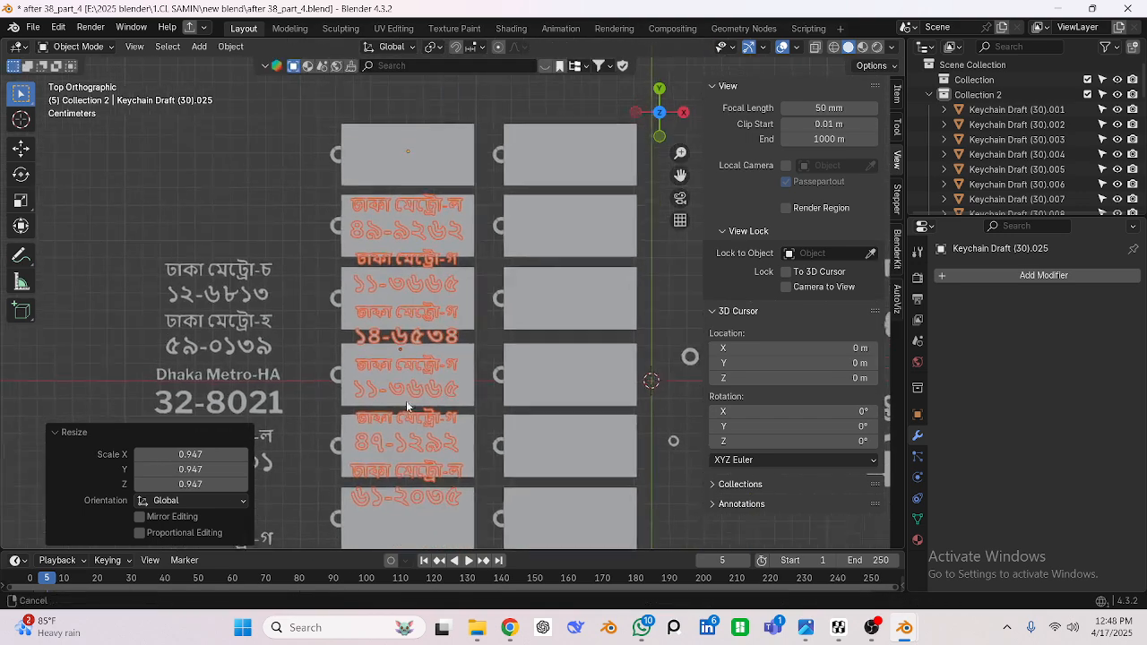
pyautogui.keyDown('shift'); pyautogui.moveTo(406, 401); pyautogui.dragTo(405, 410, button='middle'); pyautogui.keyUp('shift')
pyautogui.scroll(2, 405, 410)
pyautogui.scroll(-4, 387, 357)
# Enter Edit Mode with the number texts and the active plate, and display the scene in wireframe.
pyautogui.press('Tab')
pyautogui.scroll(3, 307, 241)
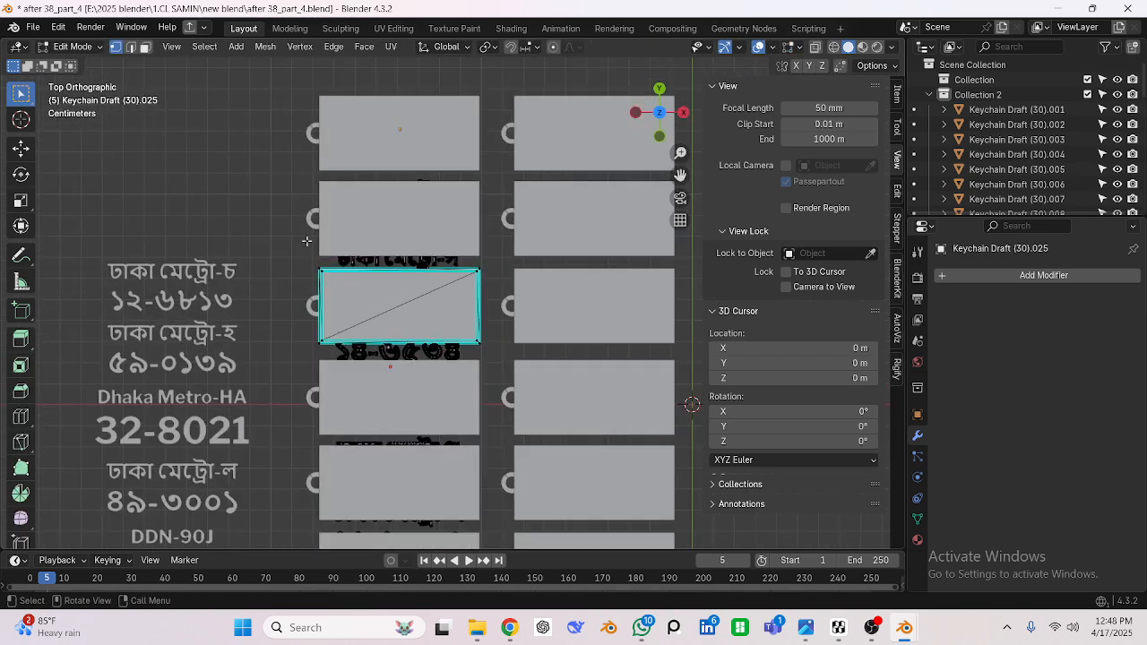
pyautogui.scroll(1, 307, 241)
pyautogui.scroll(-2, 241, 188)
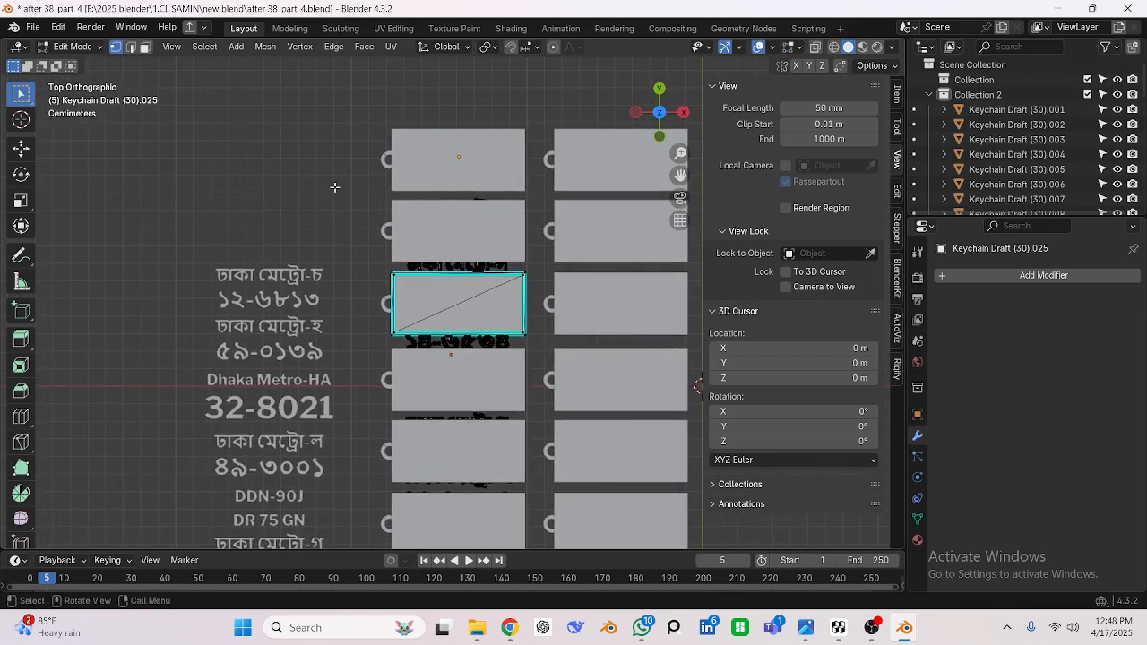
pyautogui.moveTo(334, 117); pyautogui.dragTo(518, 548)
pyautogui.scroll(-3, 310, 196)
pyautogui.click(836, 53)
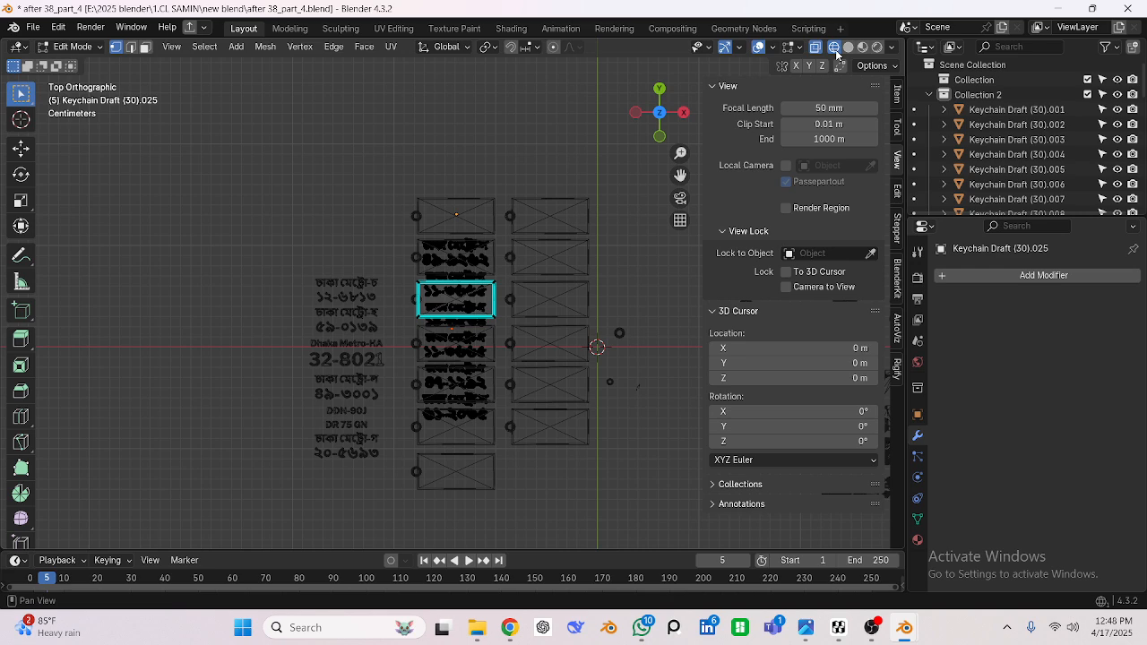
# Check the texts and plates from the front and above, return to Object Mode, and select the left column's third plate.
pyautogui.scroll(5, 439, 238)
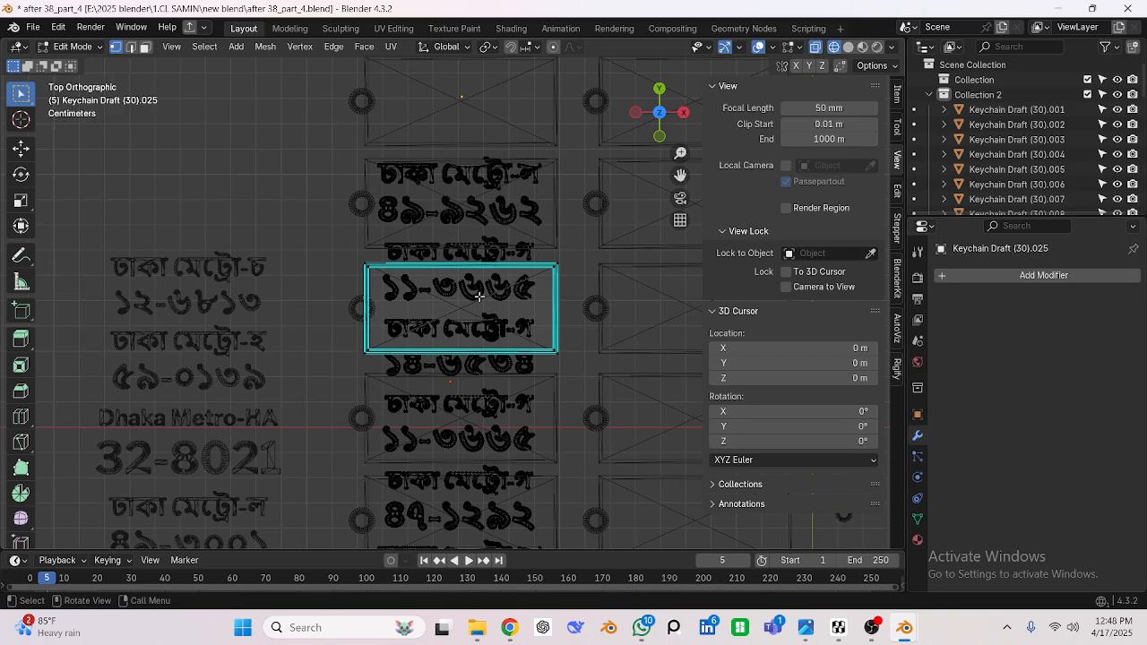
pyautogui.moveTo(479, 295); pyautogui.dragTo(415, 316, button='middle')
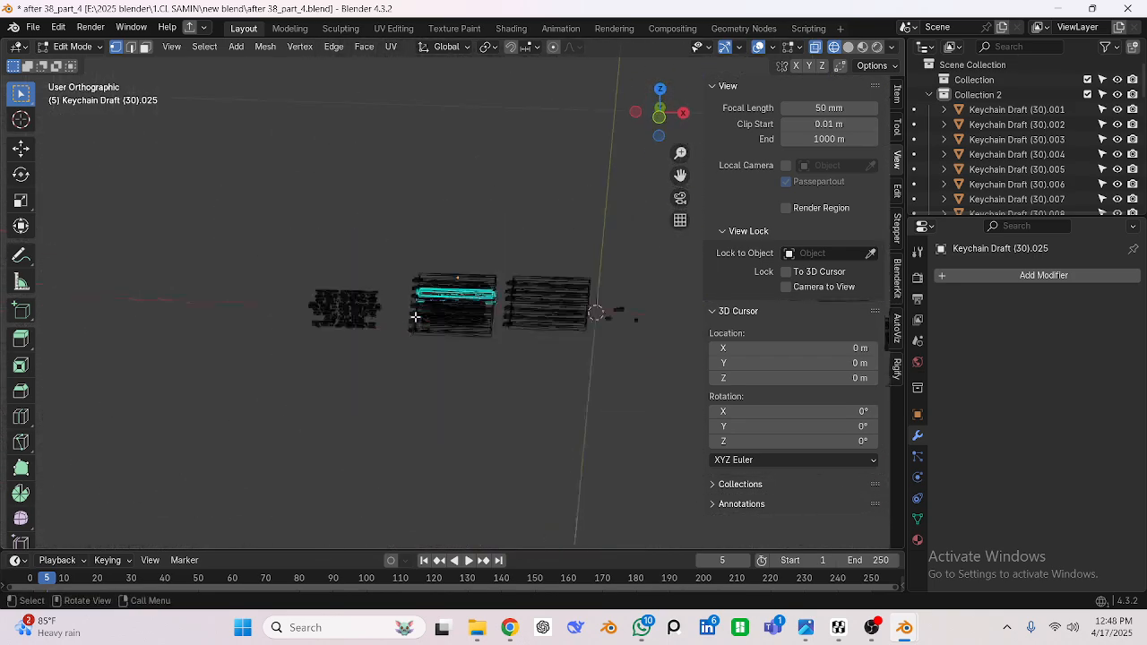
pyautogui.press('KP_1')
pyautogui.press('KP_7')
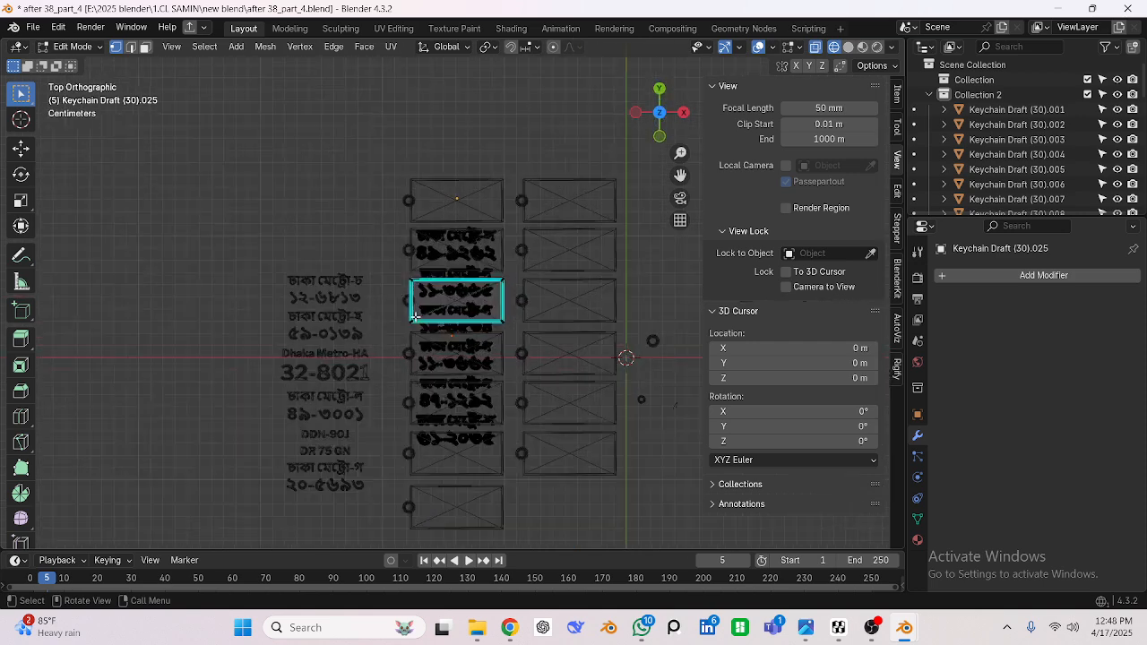
pyautogui.press('Tab')
pyautogui.click(462, 307)
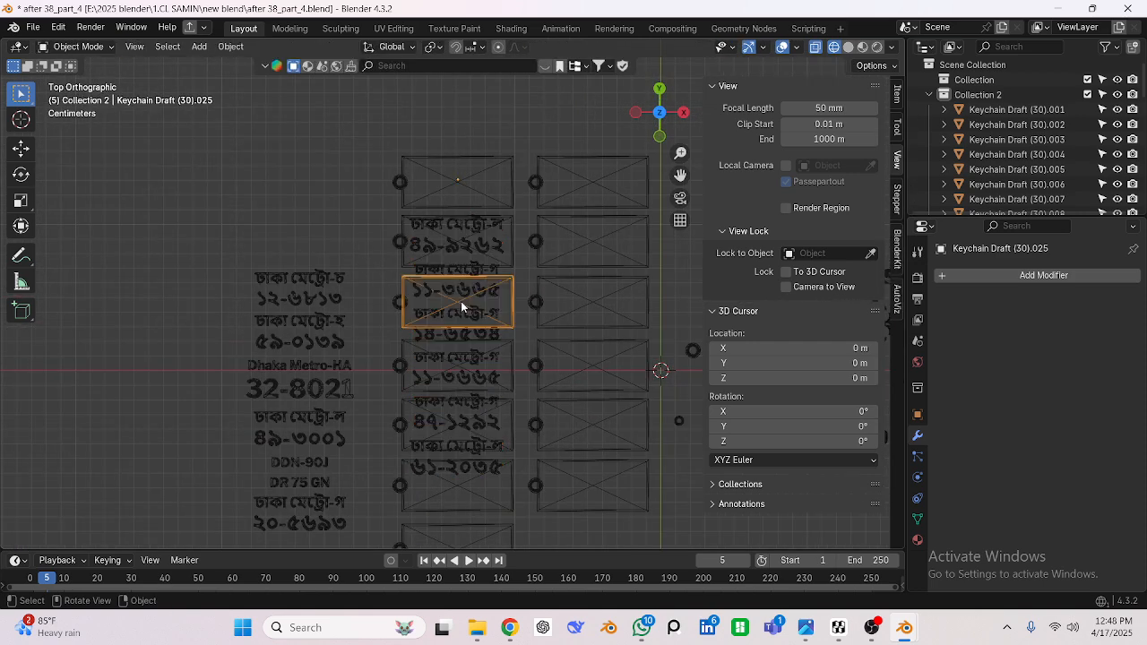